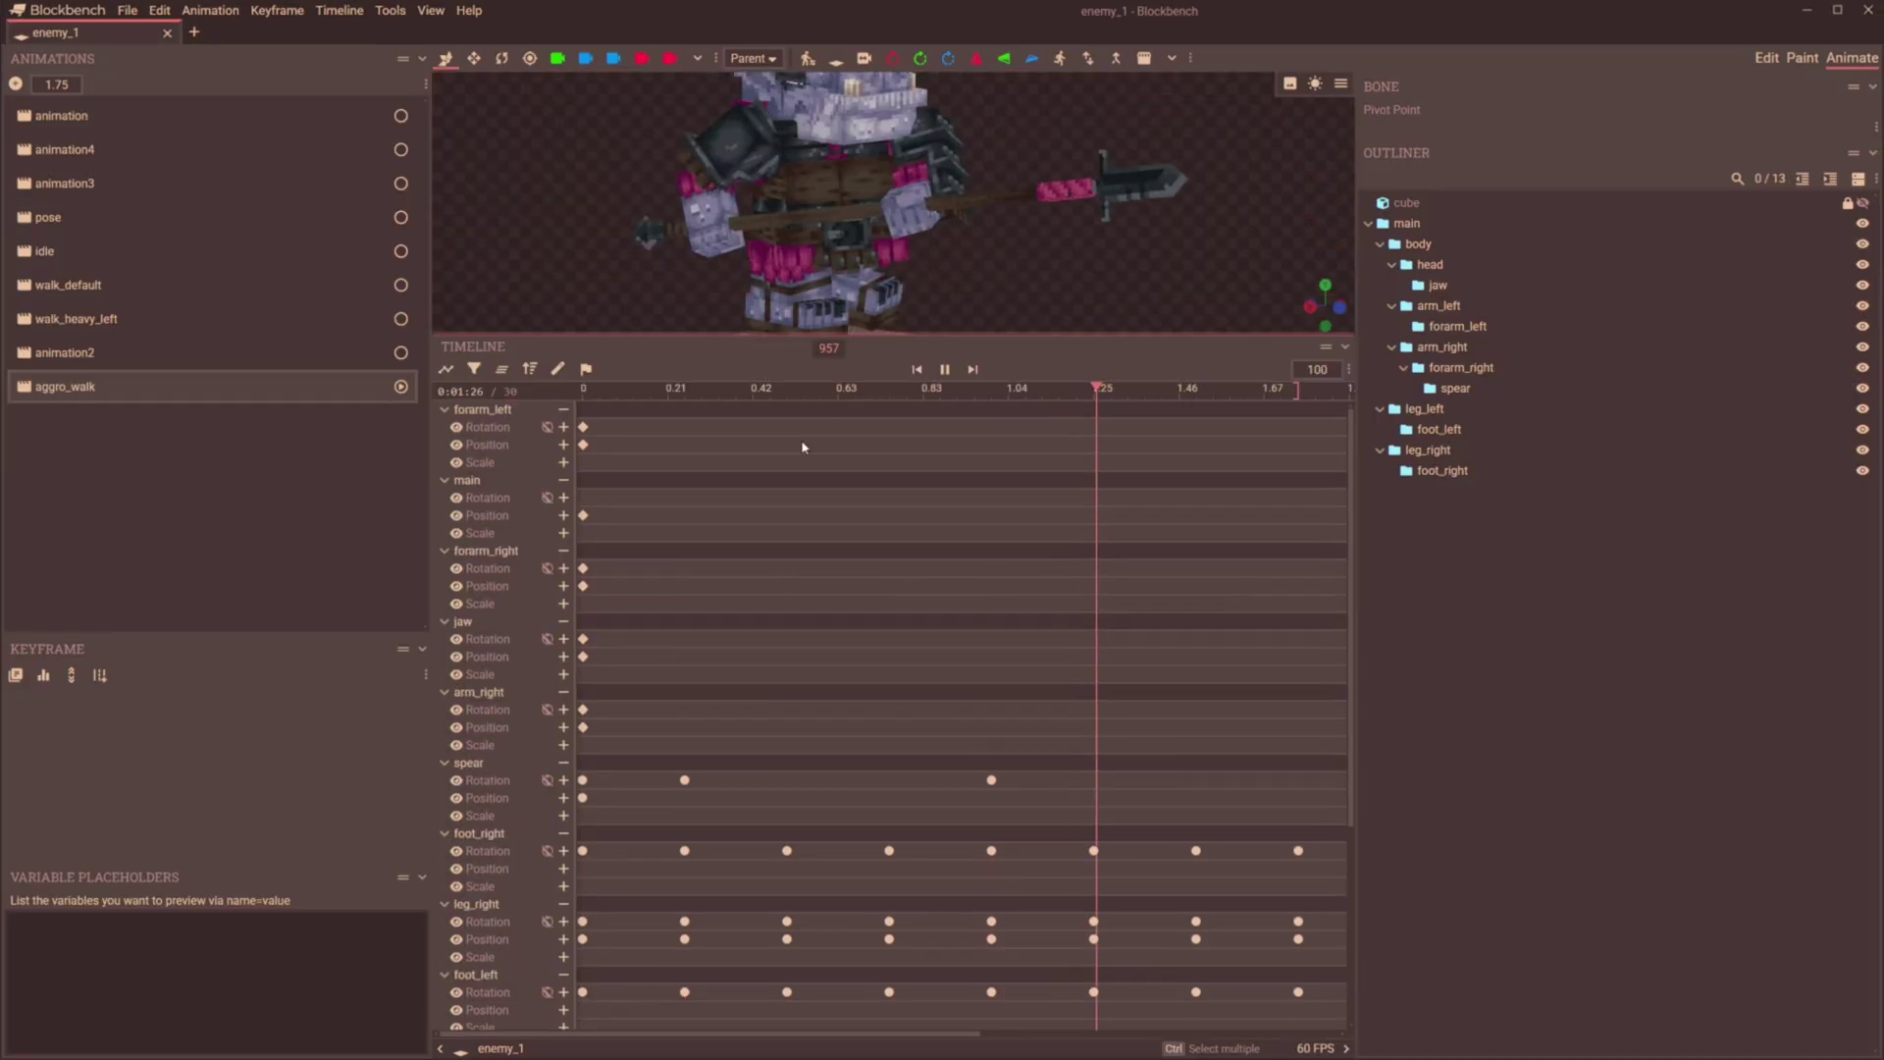
left_click_drag(843, 338, 843, 829)
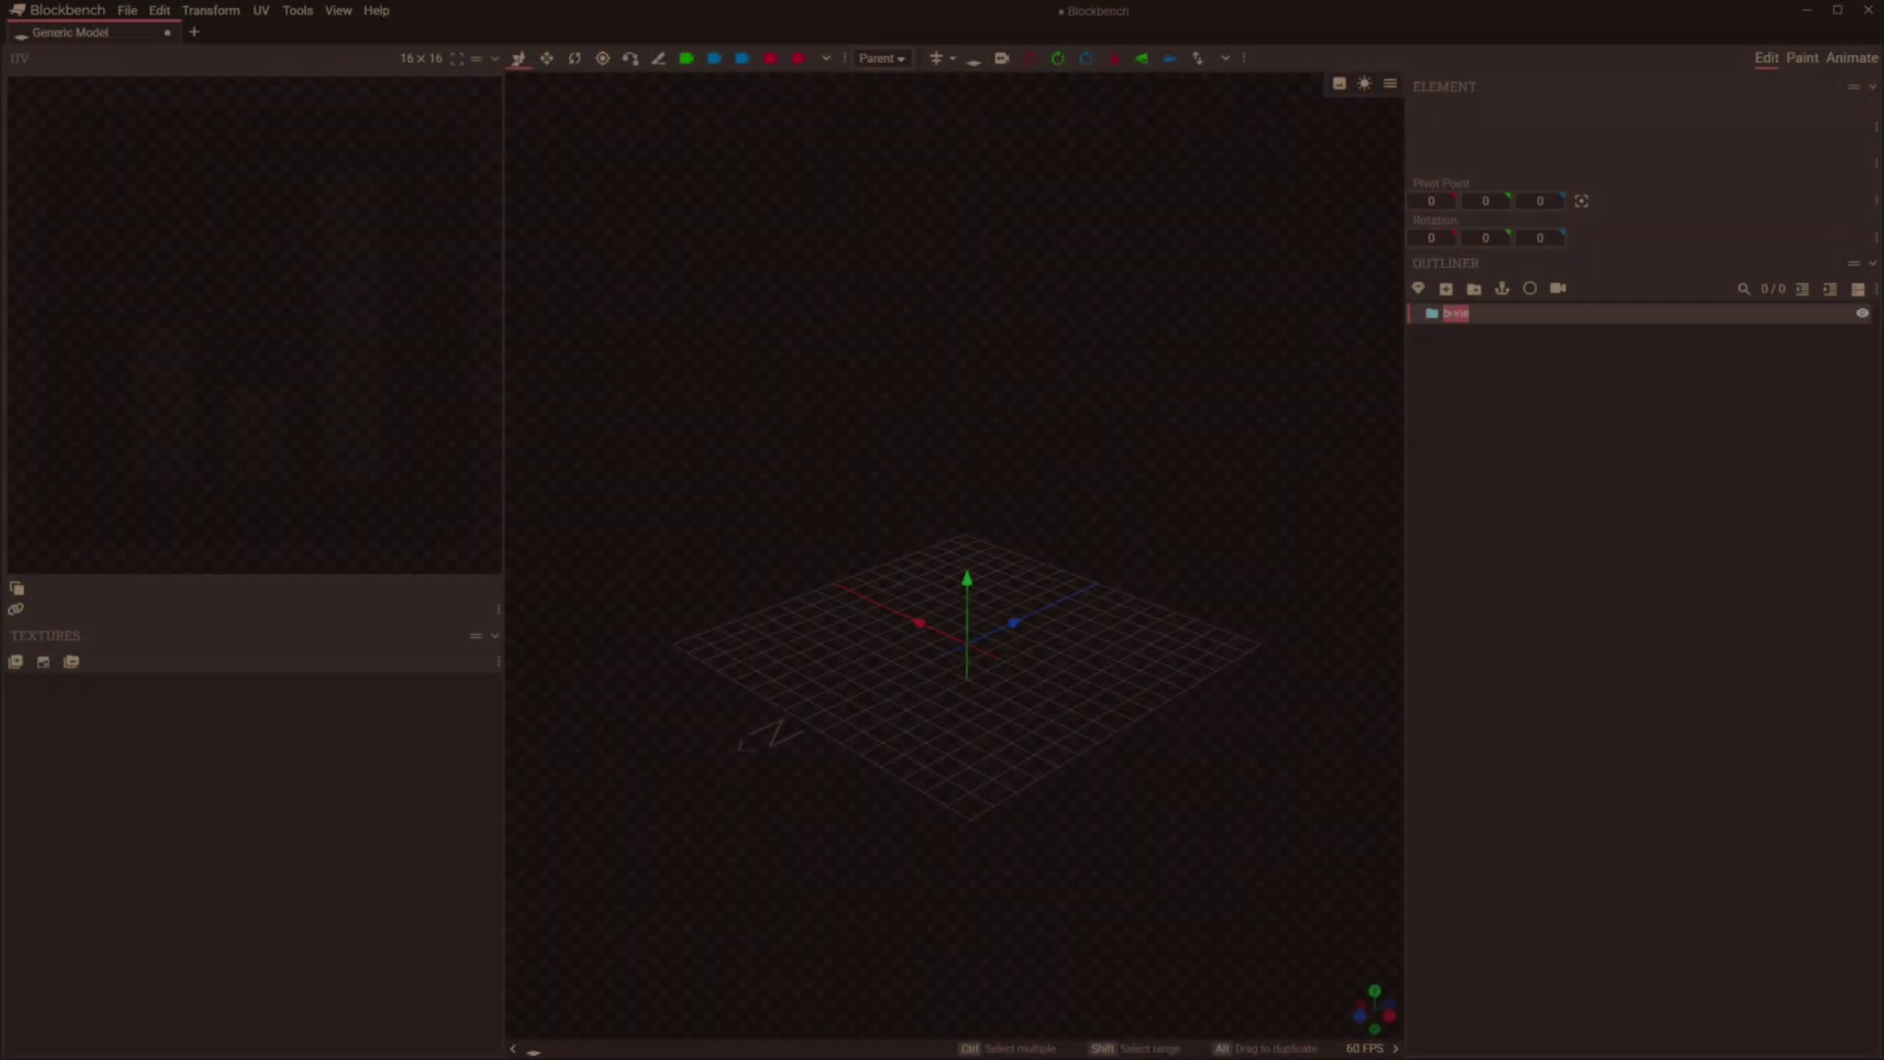
Name the new group "group 1" and add a cube inside it.
type("group 1")
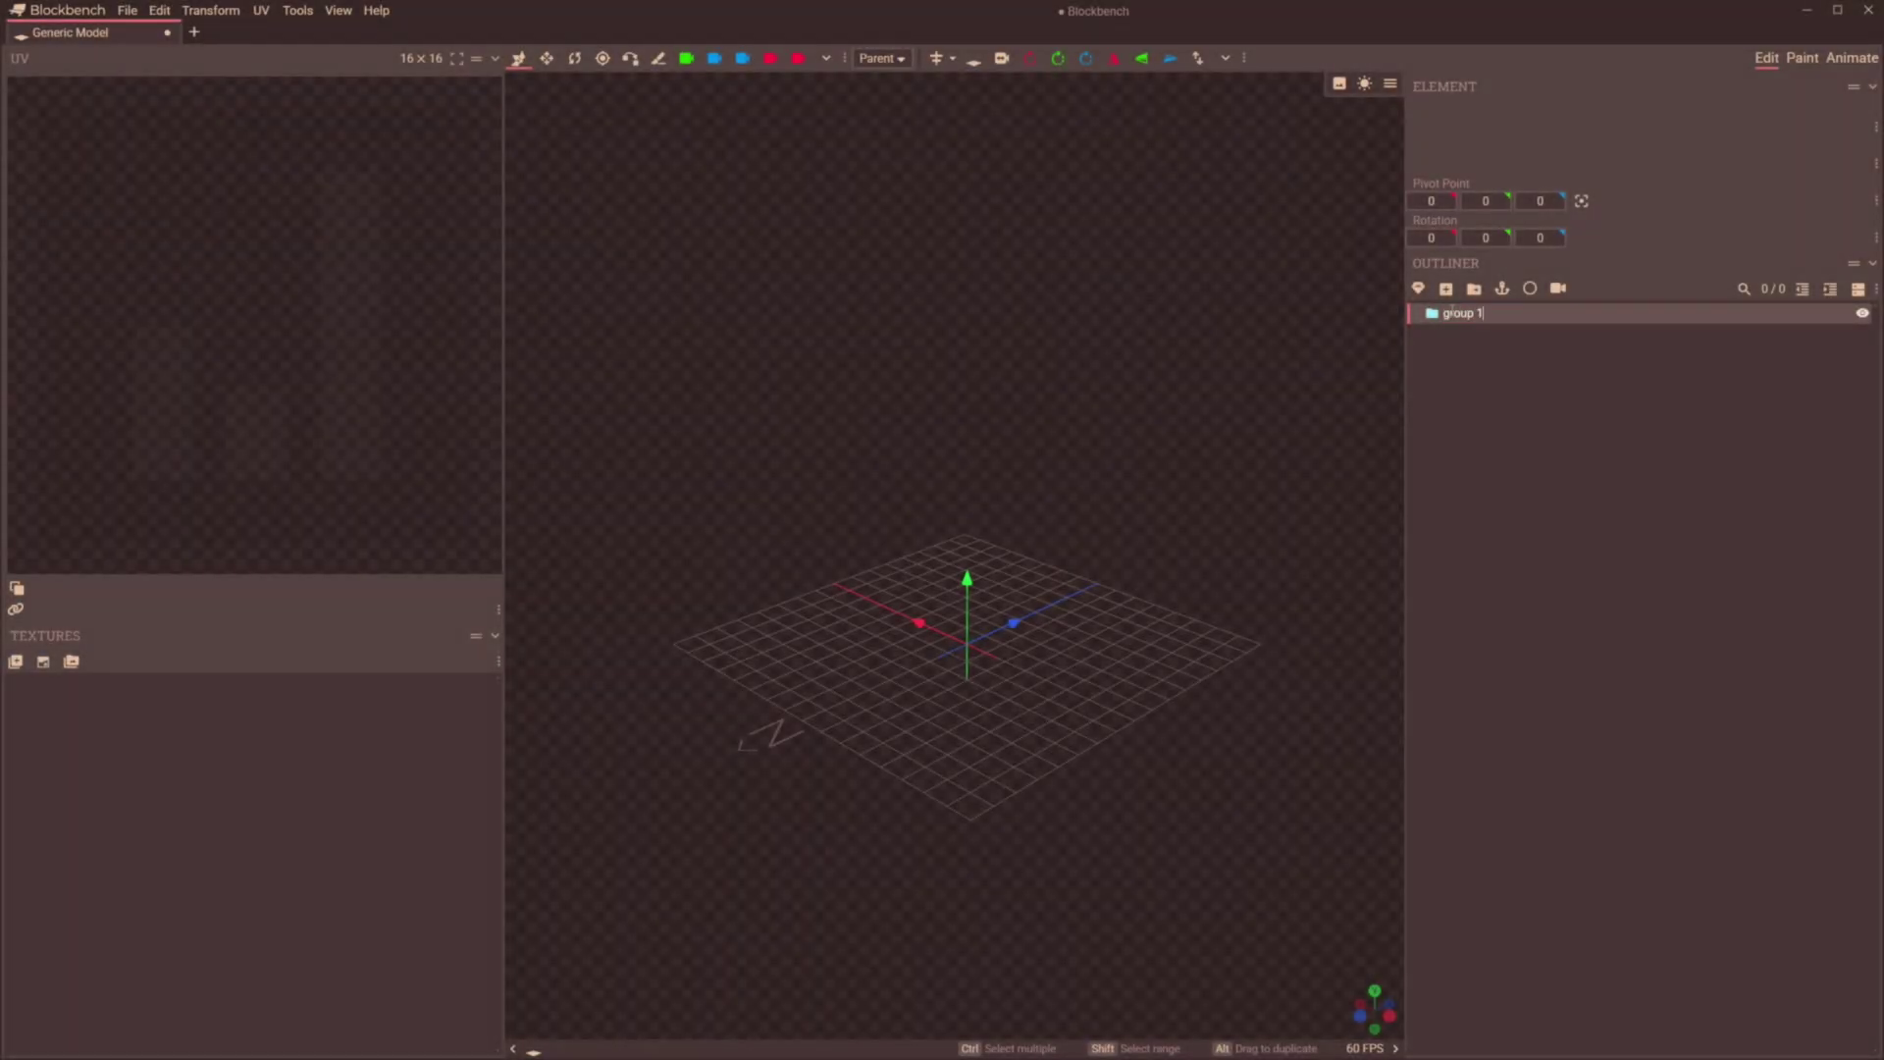
left_click(1446, 288)
left_click_drag(1109, 510, 1065, 528)
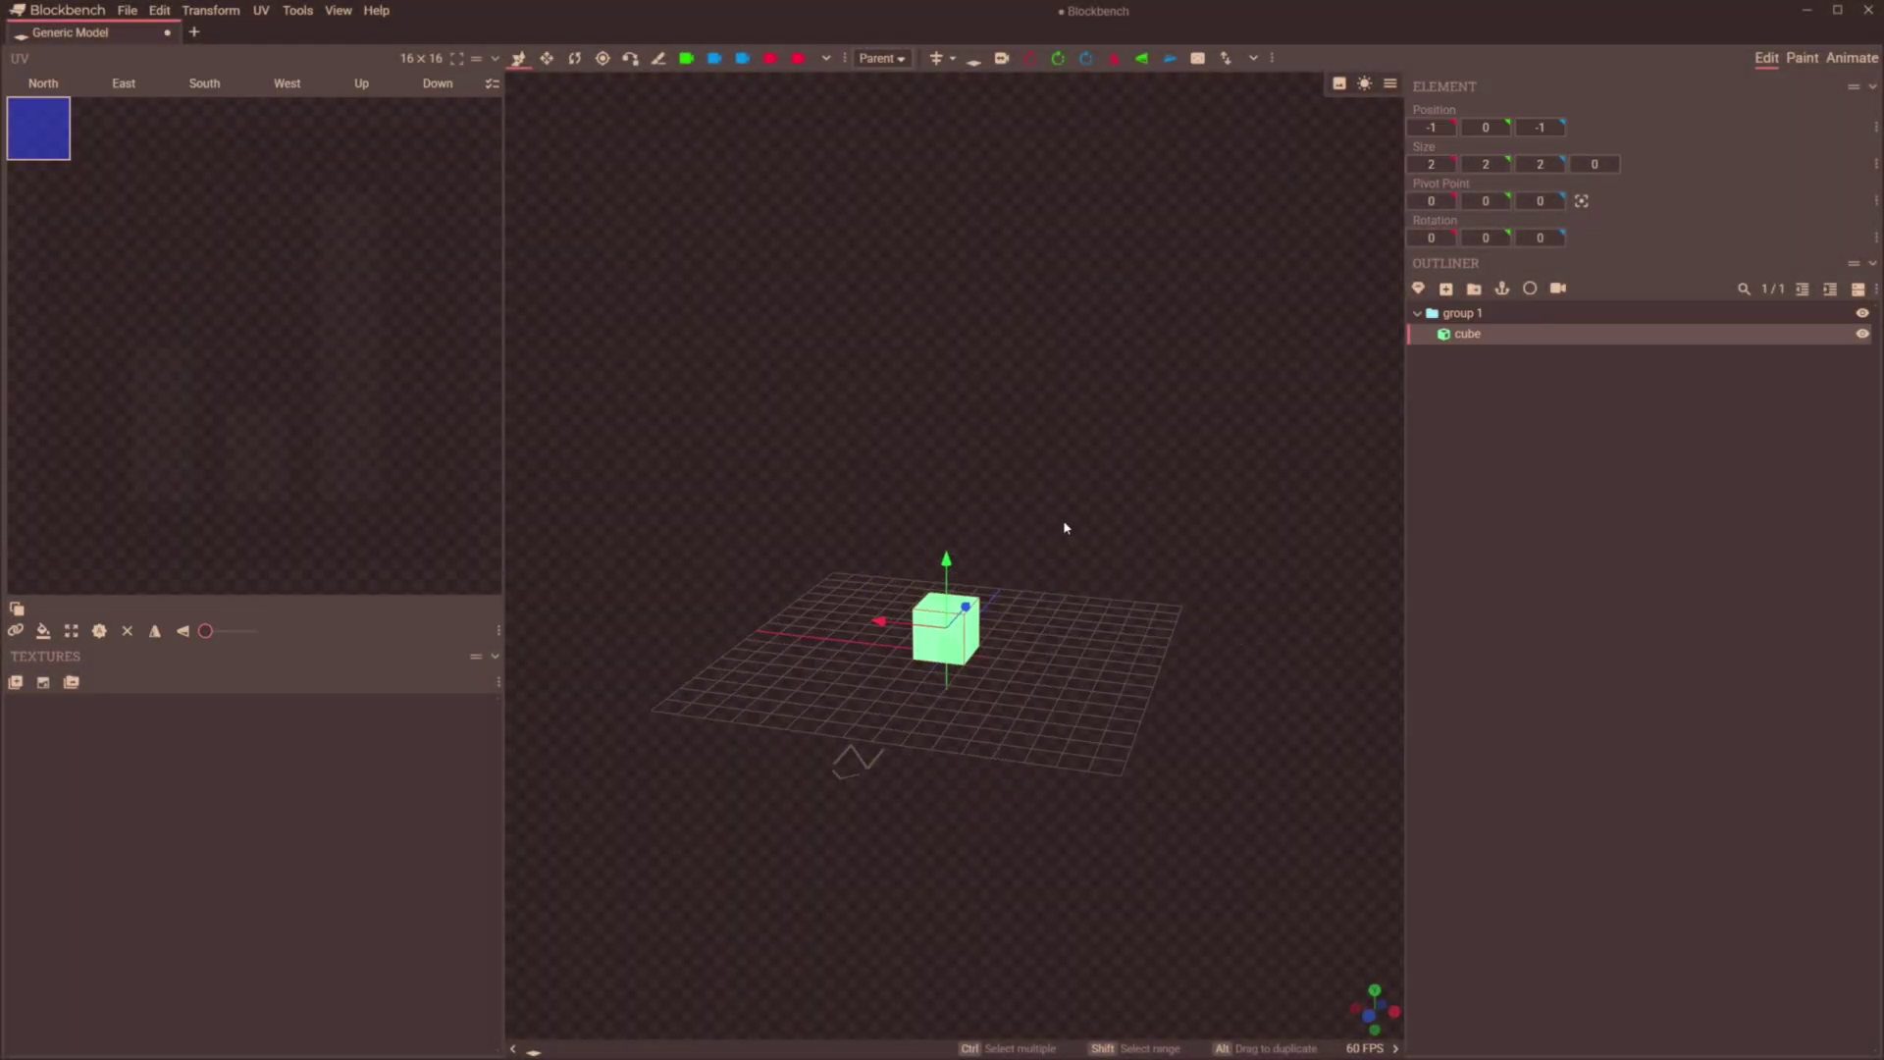
Resize the cube upward to a height of 10, keeping its 2 × 2 base.
key("s")
left_click_drag(945, 561, 950, 358)
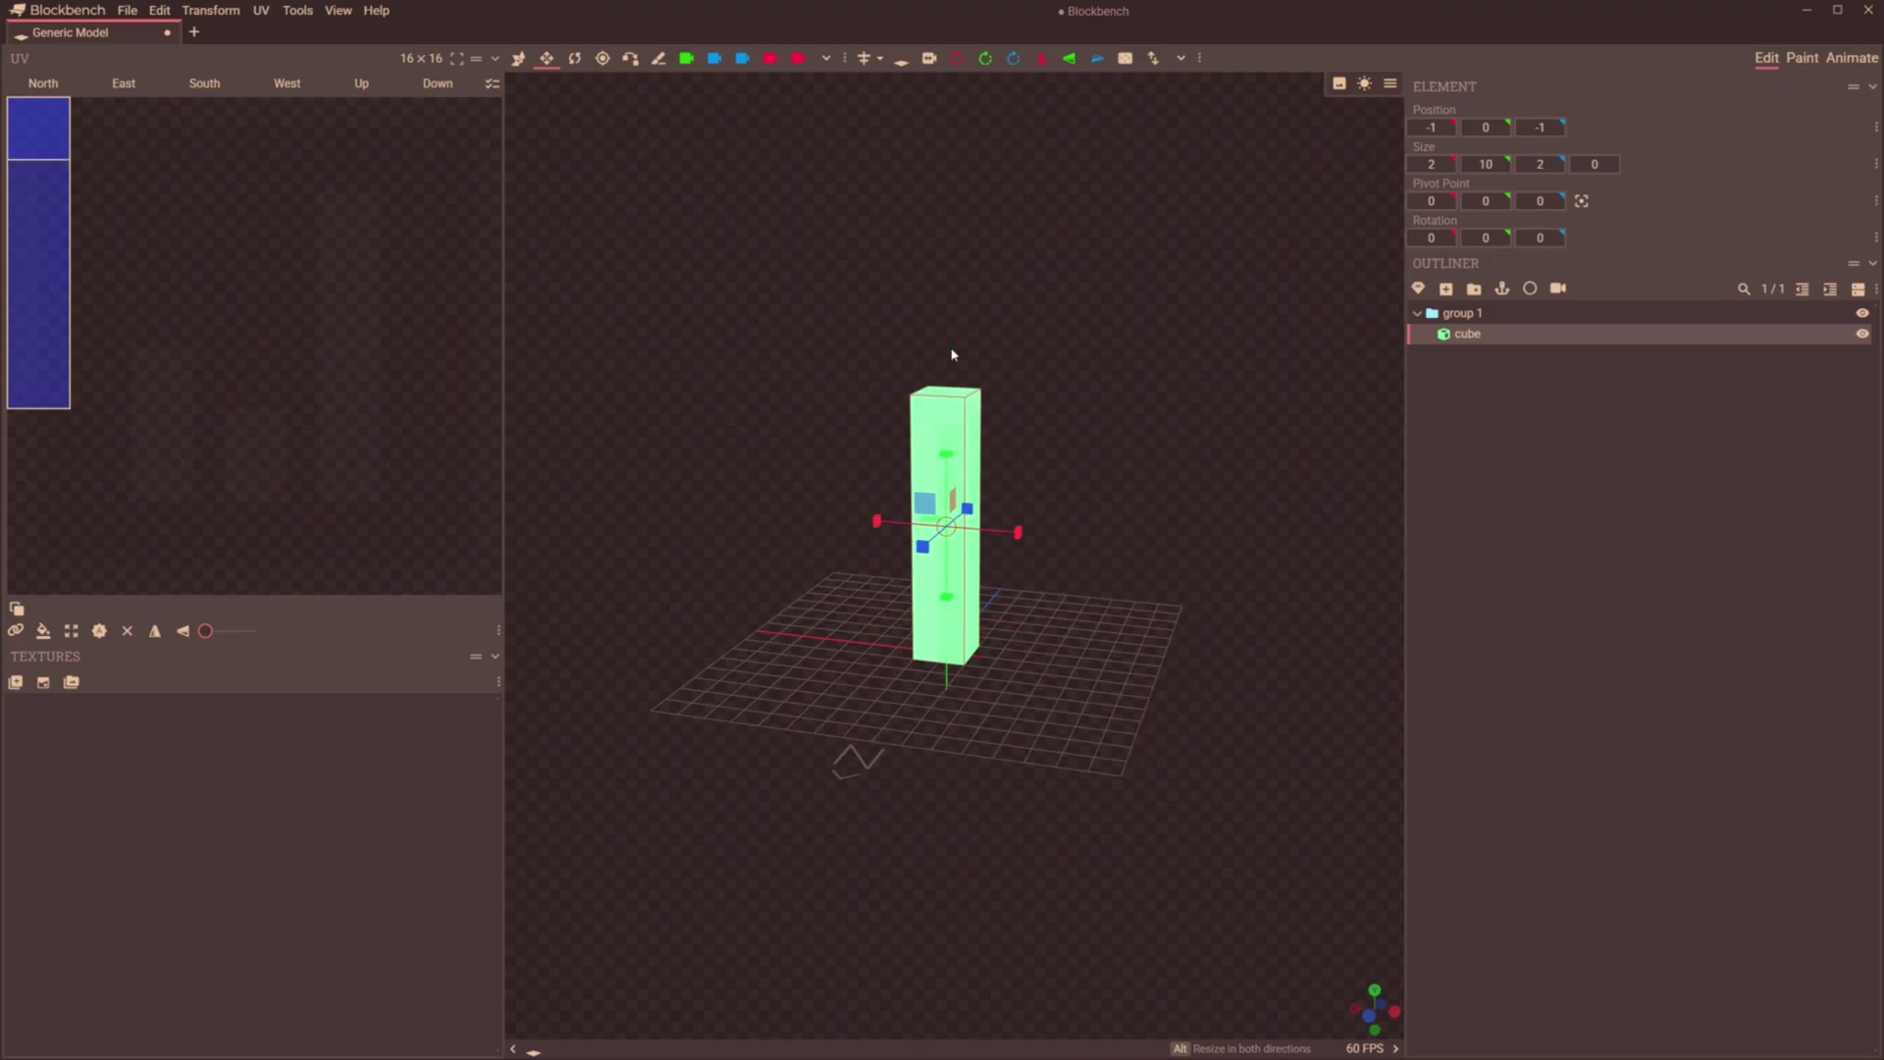
left_click(1411, 436)
left_click(1458, 333)
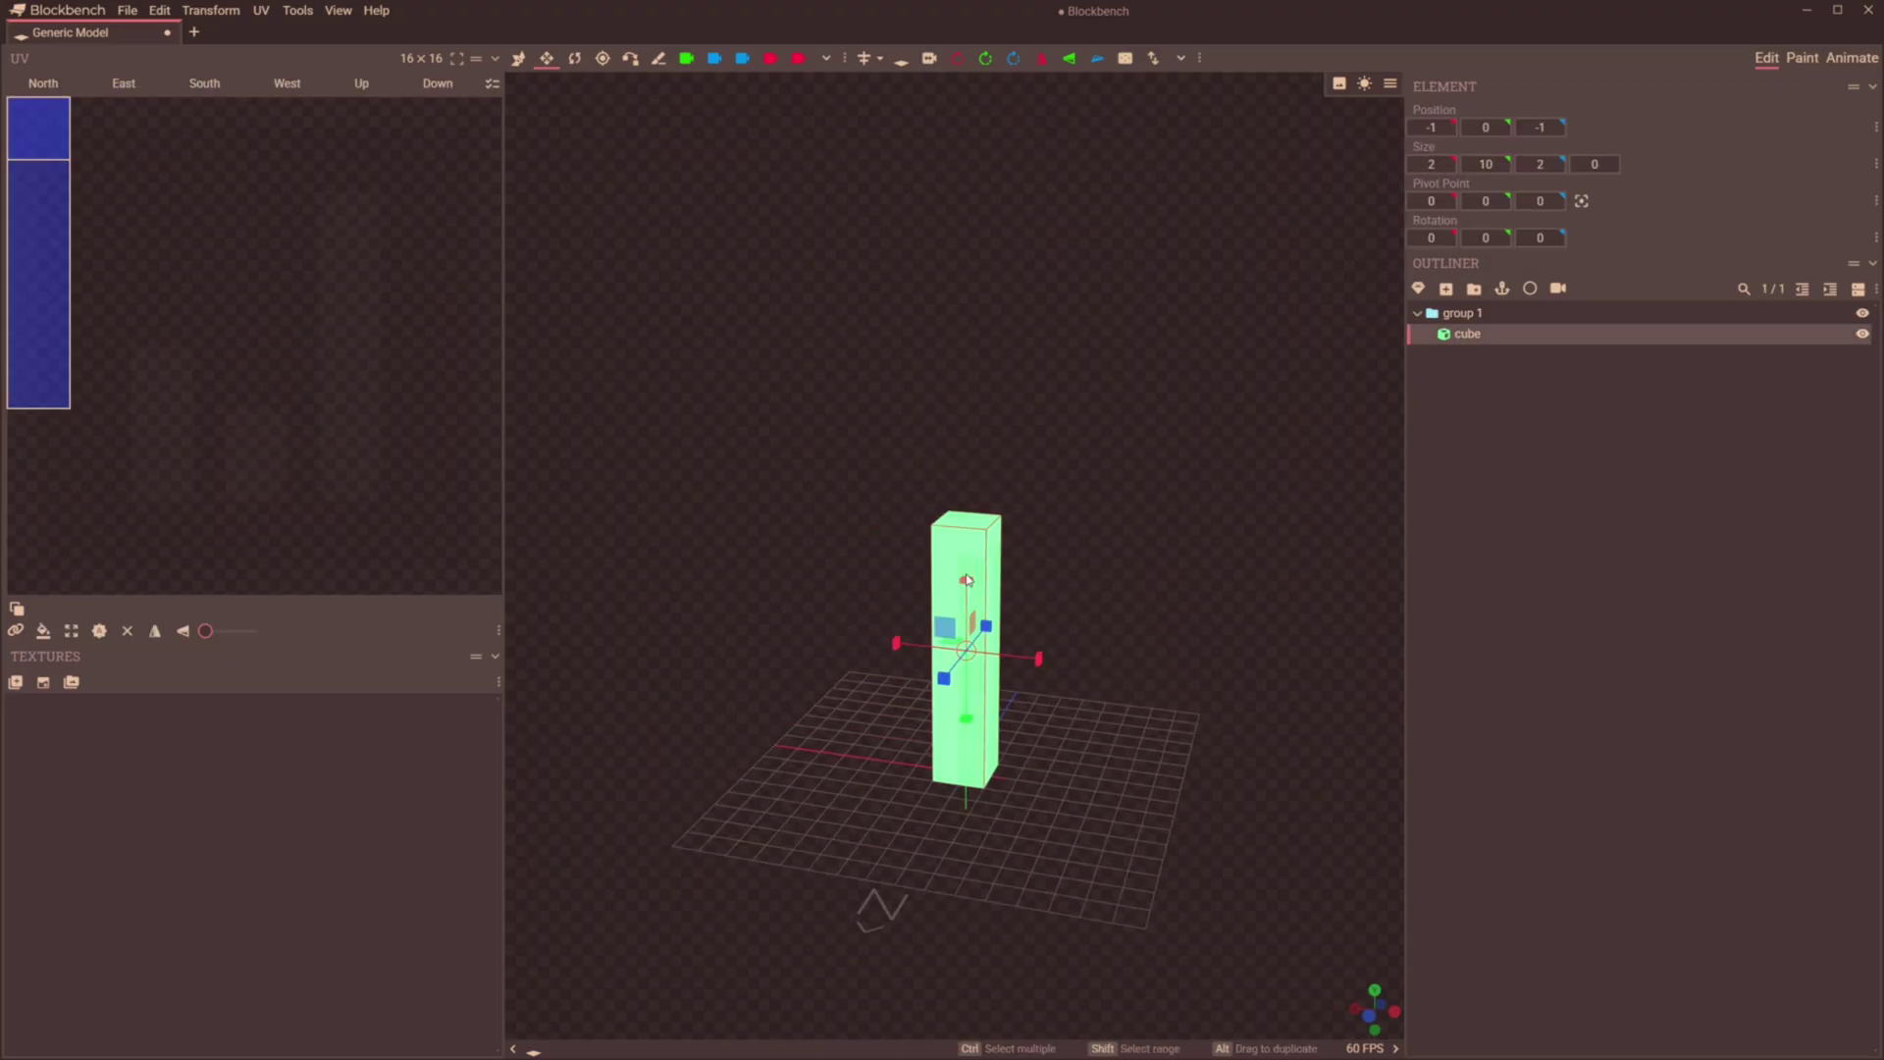
Duplicate the tall cube and move the copy upward above the original.
right_click(966, 579)
left_click(998, 634)
key("v")
left_click_drag(982, 599, 967, 245)
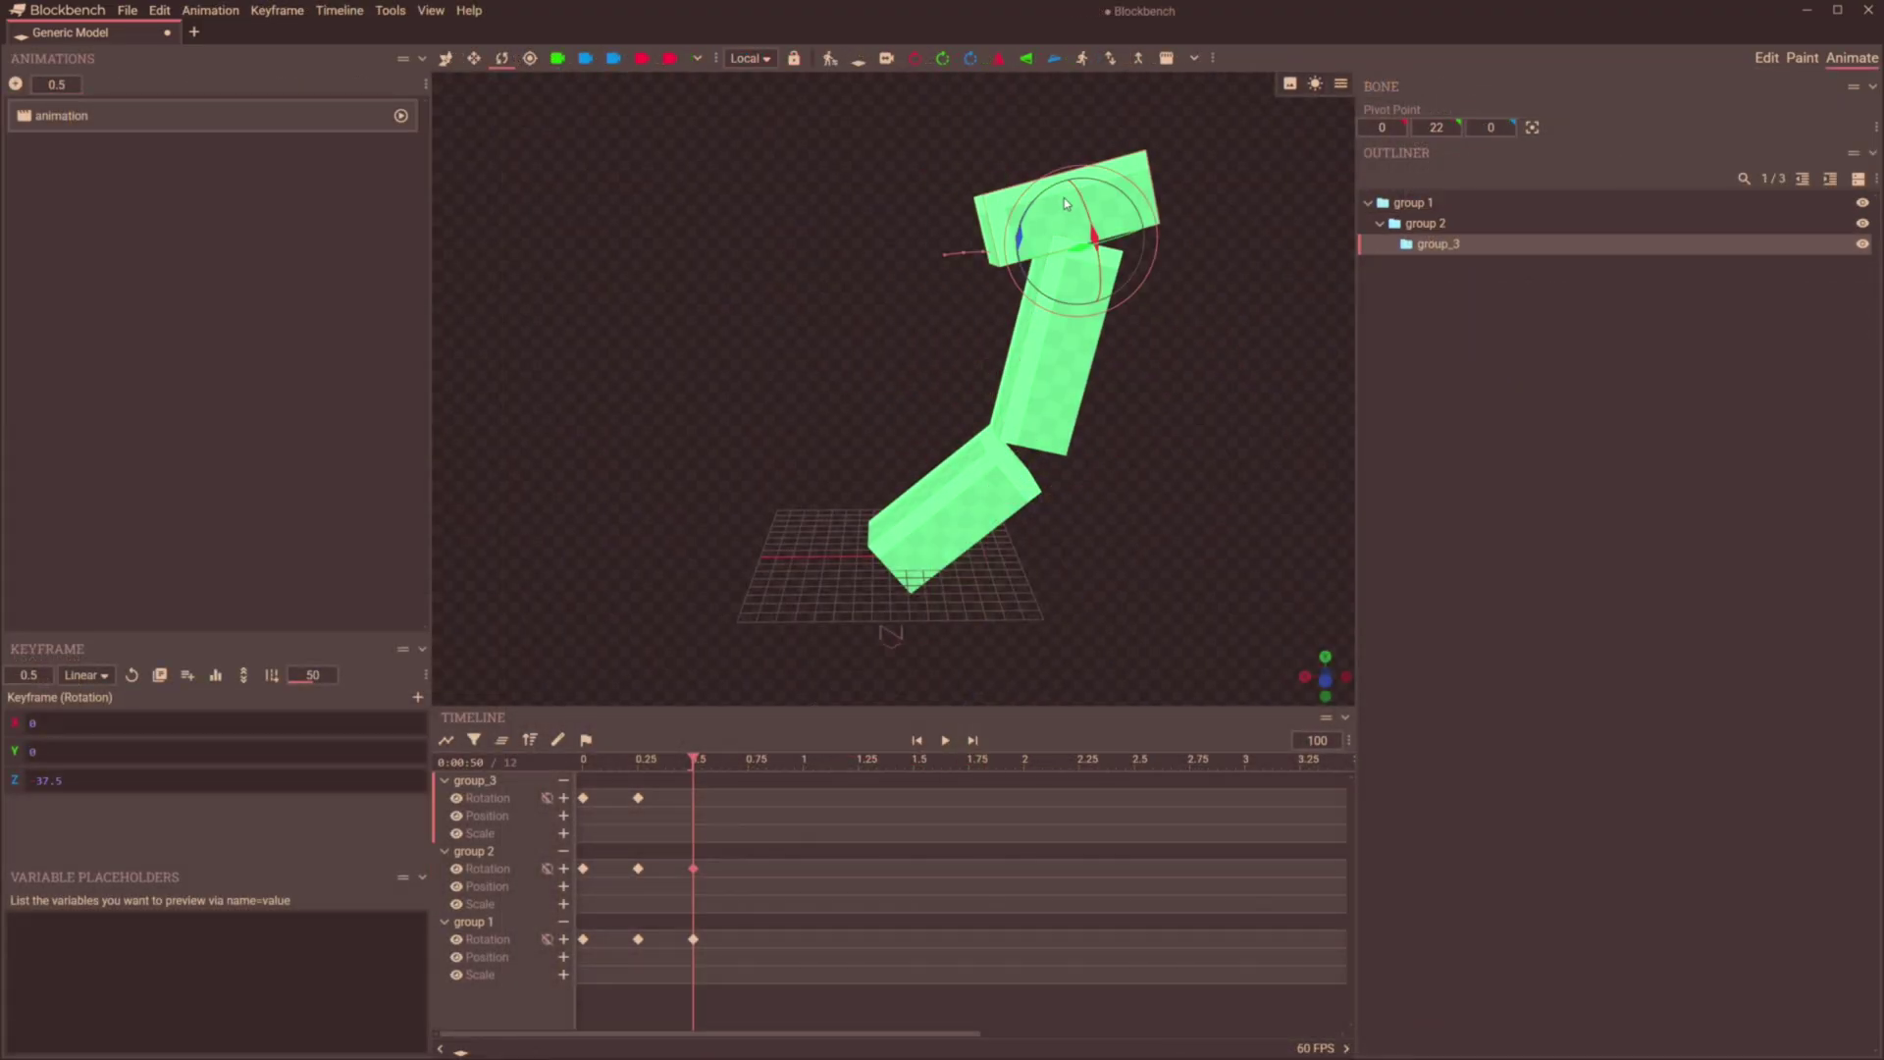
Keyframe the Z rotation of group_3 at -42.5 at 0.5 s and of group 1 at 72.5 at 0.75 s.
left_click_drag(1021, 235, 898, 453)
left_click(748, 762)
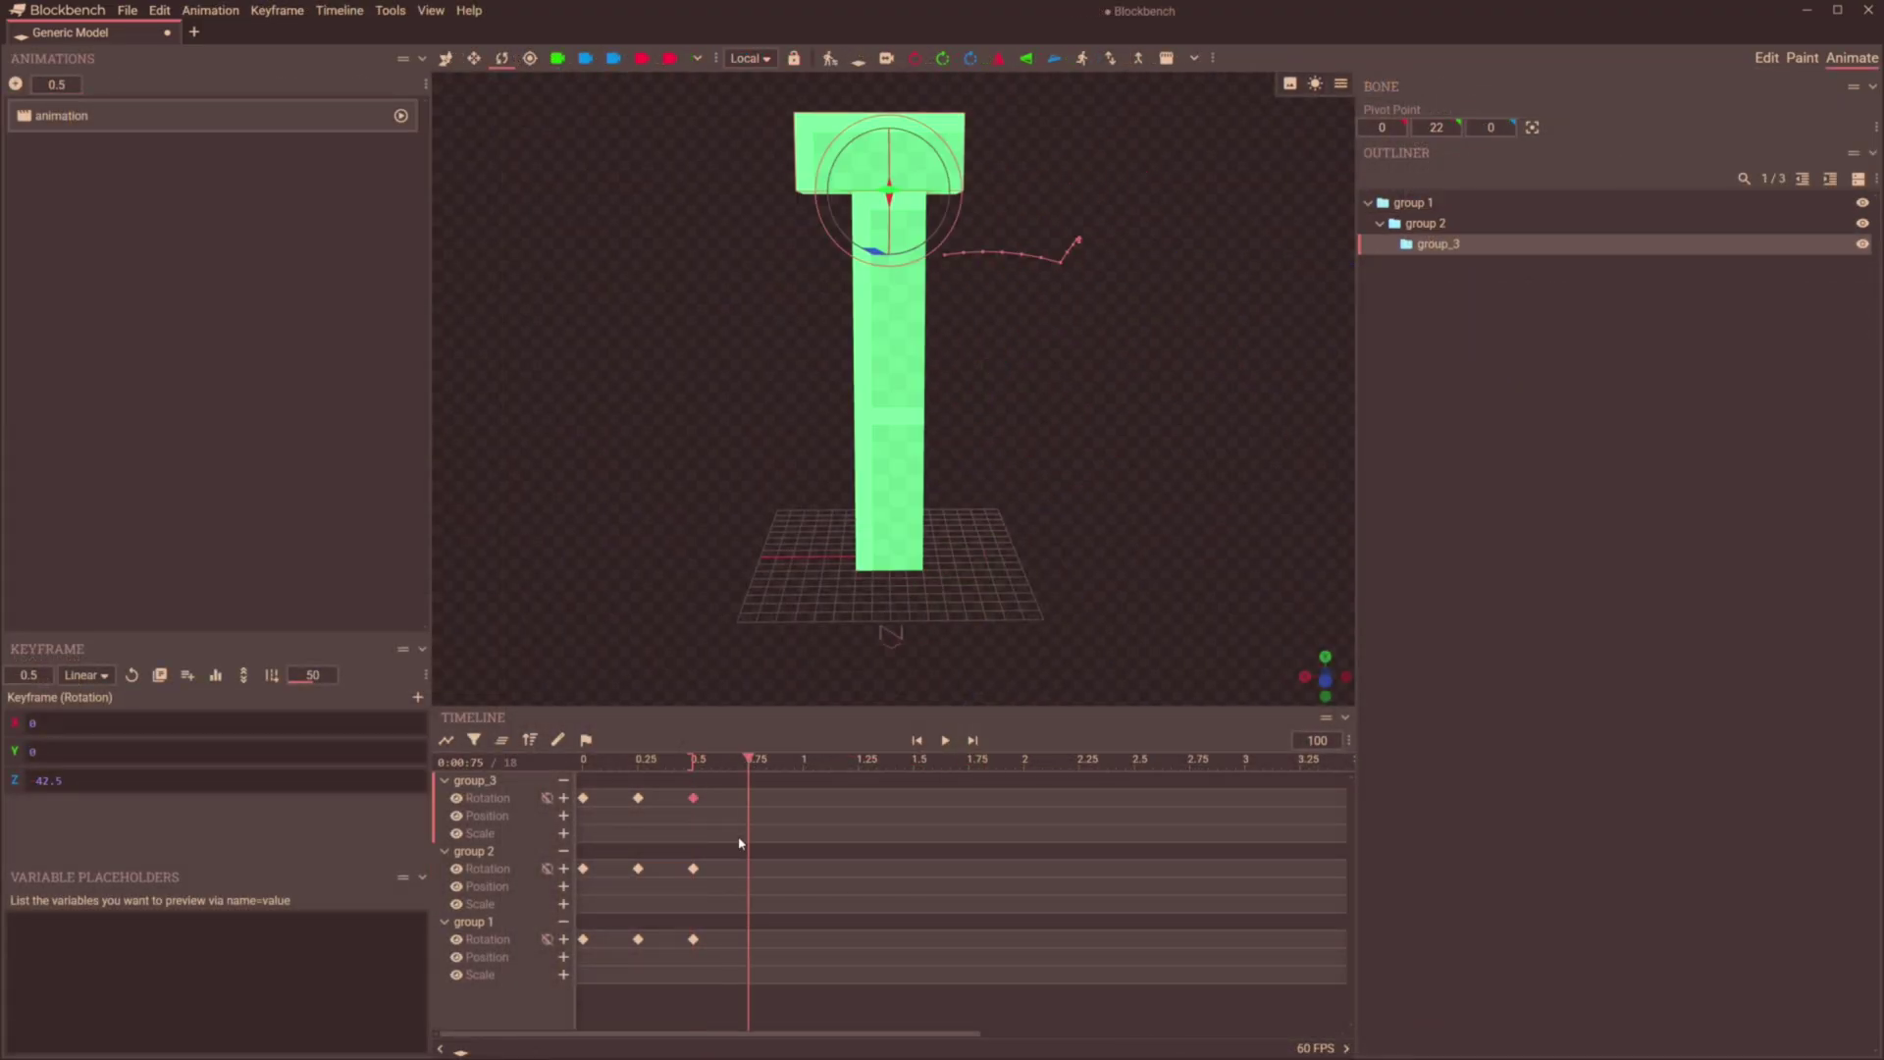
left_click(869, 510)
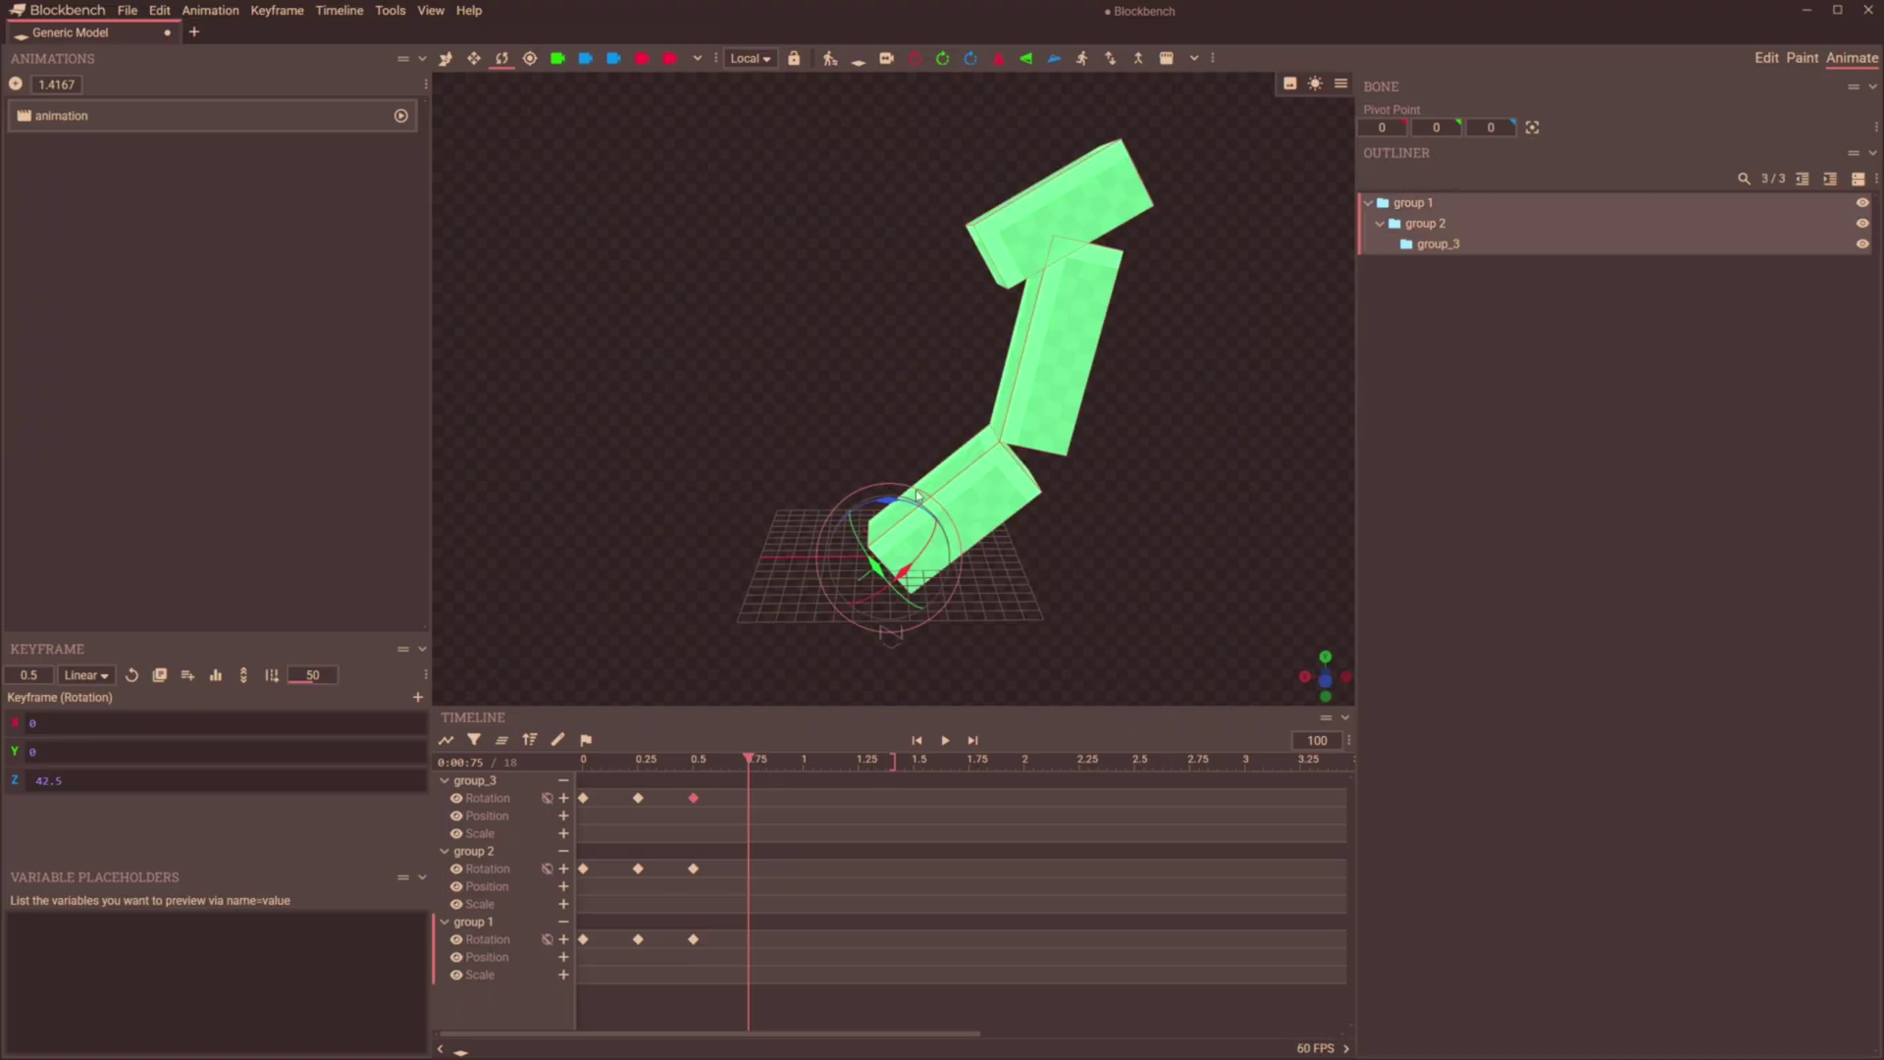
left_click_drag(900, 504, 932, 525)
Keyframe the Z rotation of group 2 at -47.5 at 0.75 s.
left_click(1010, 444)
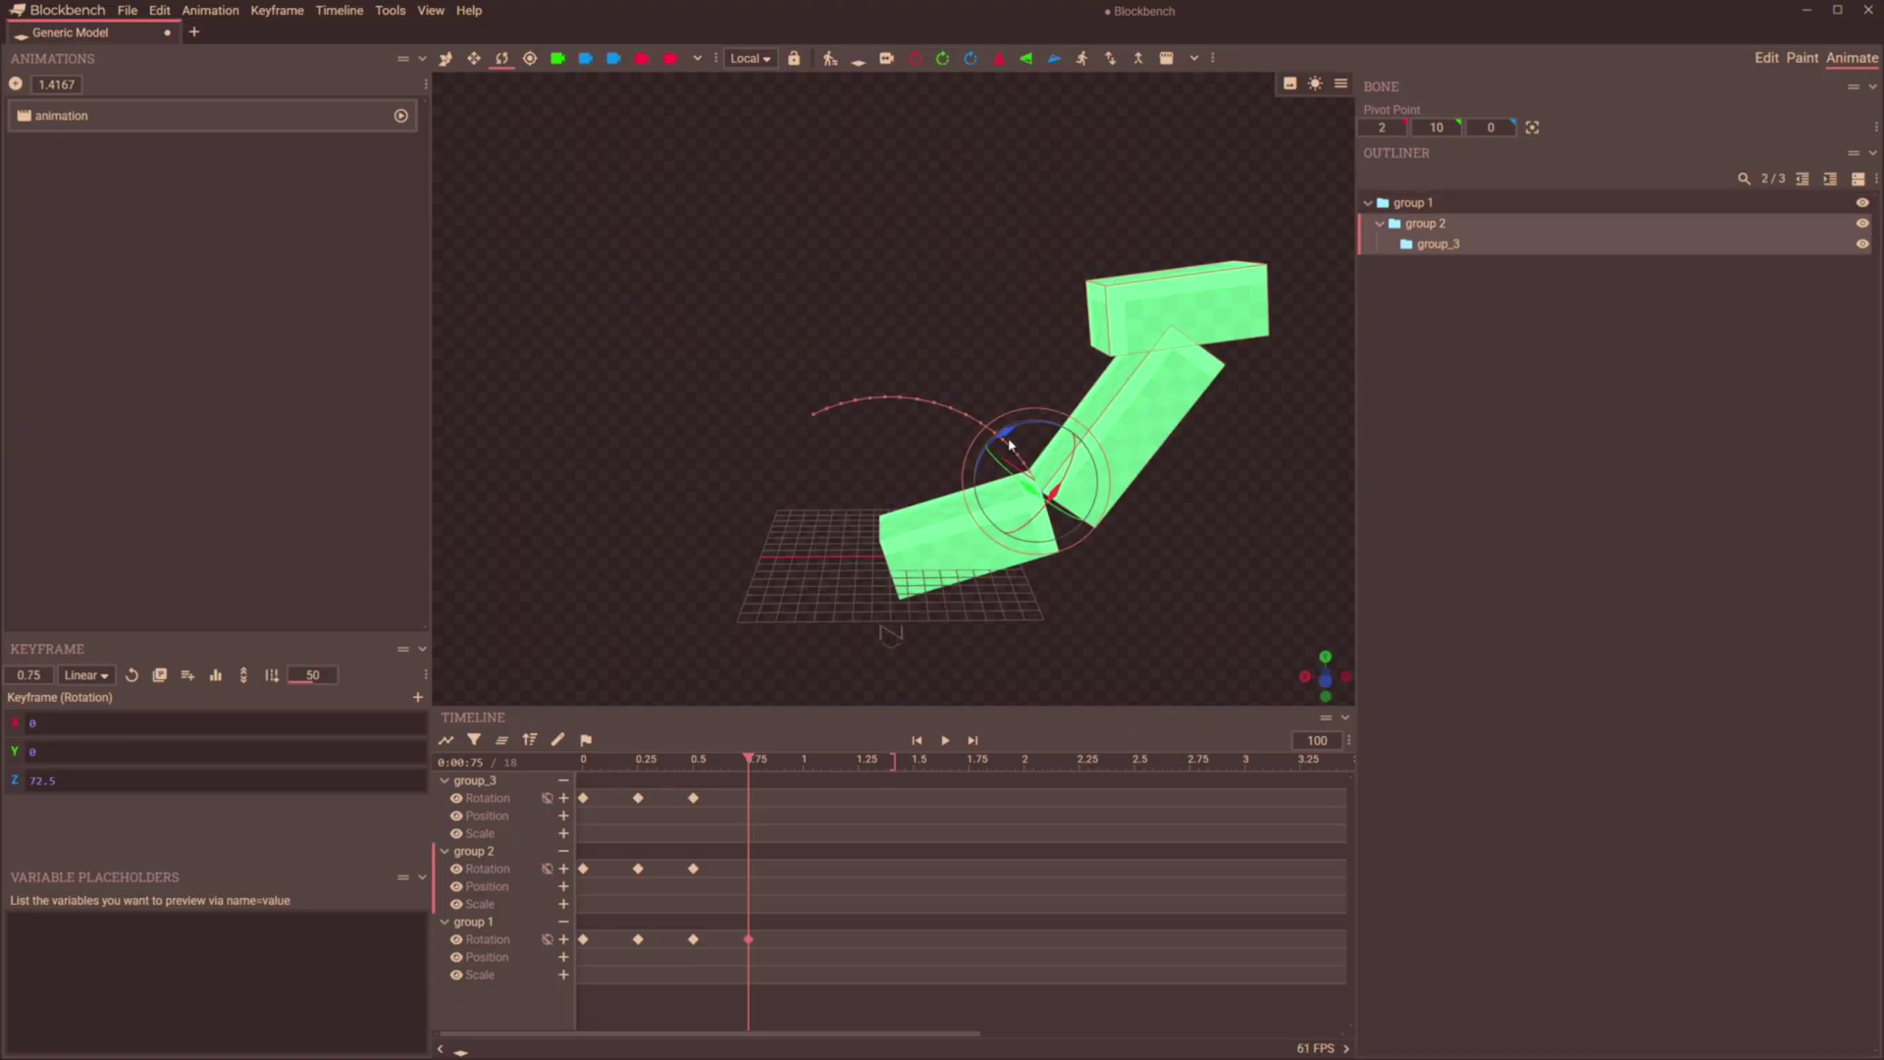
left_click_drag(1005, 436, 986, 417)
left_click(1098, 302)
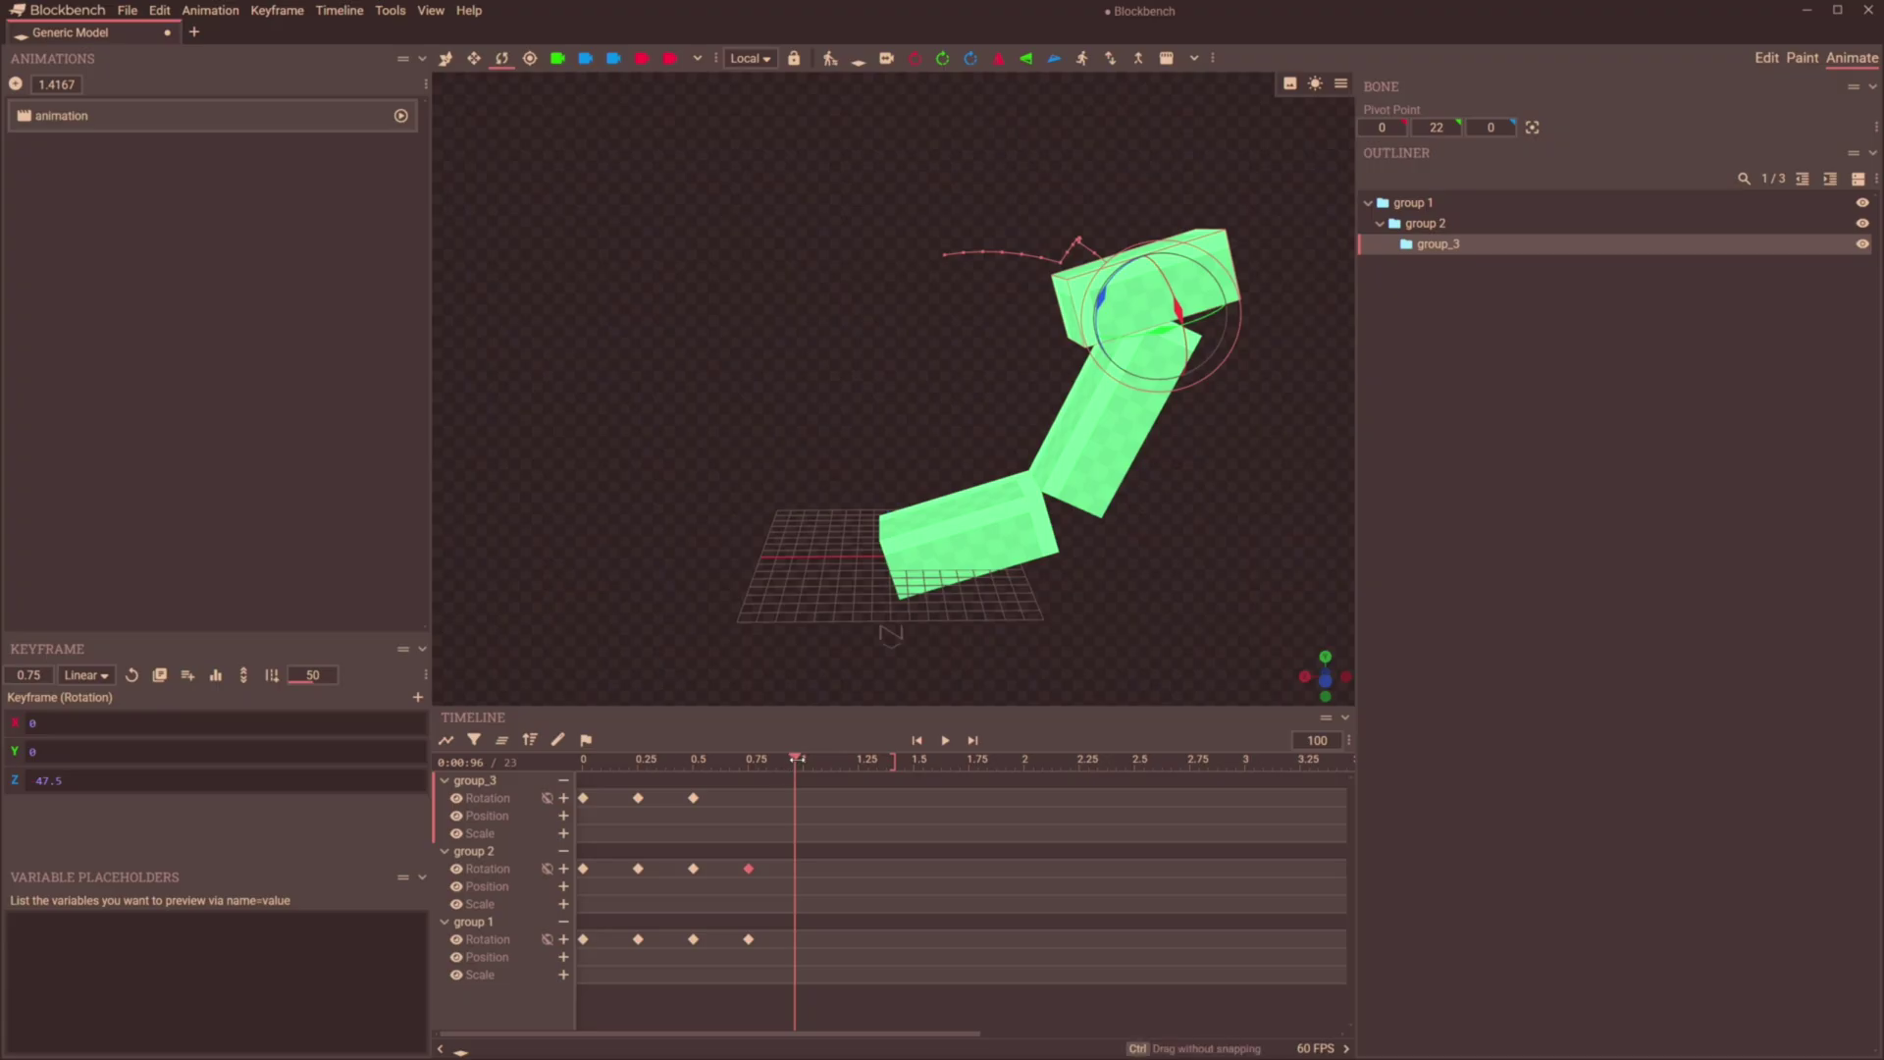
Keyframe the Z rotation of group 2 at 17.5 at 1 s and of group_3 at -57.5 at 1.25 s.
left_click(1033, 469)
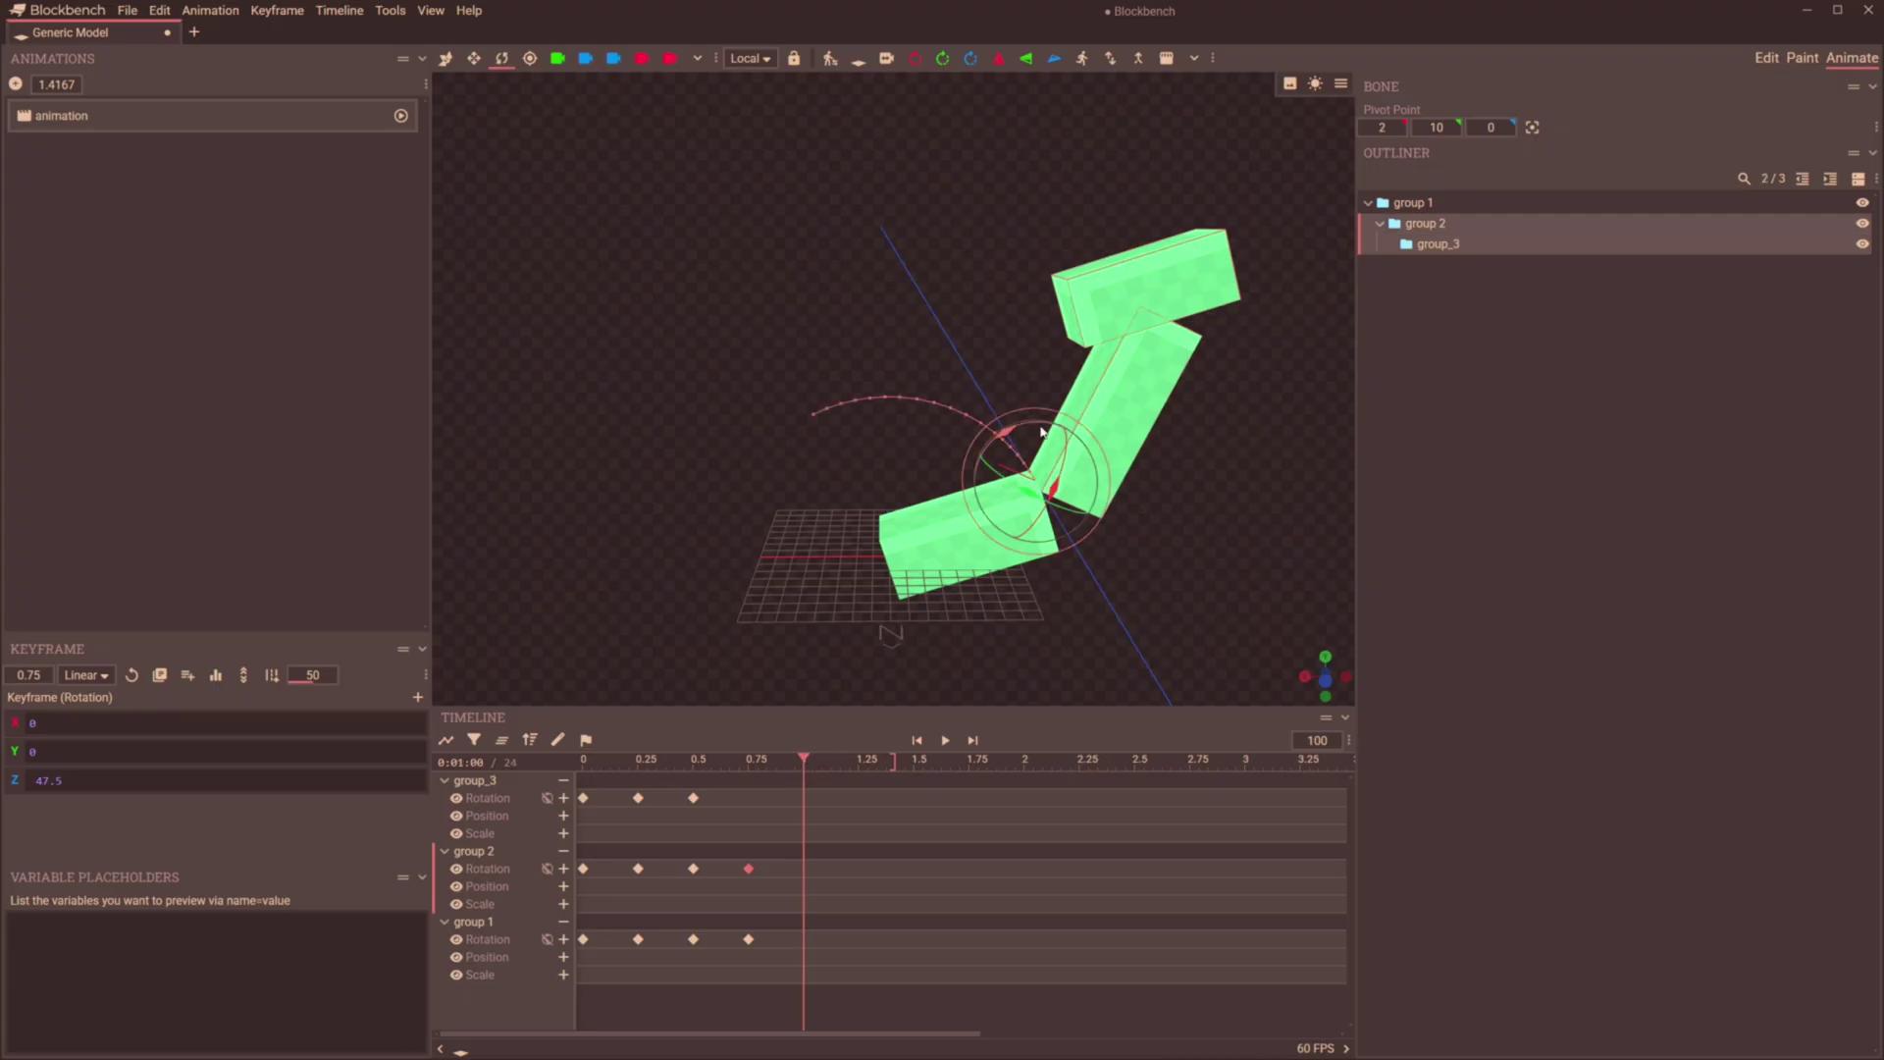
left_click_drag(1042, 432, 883, 383)
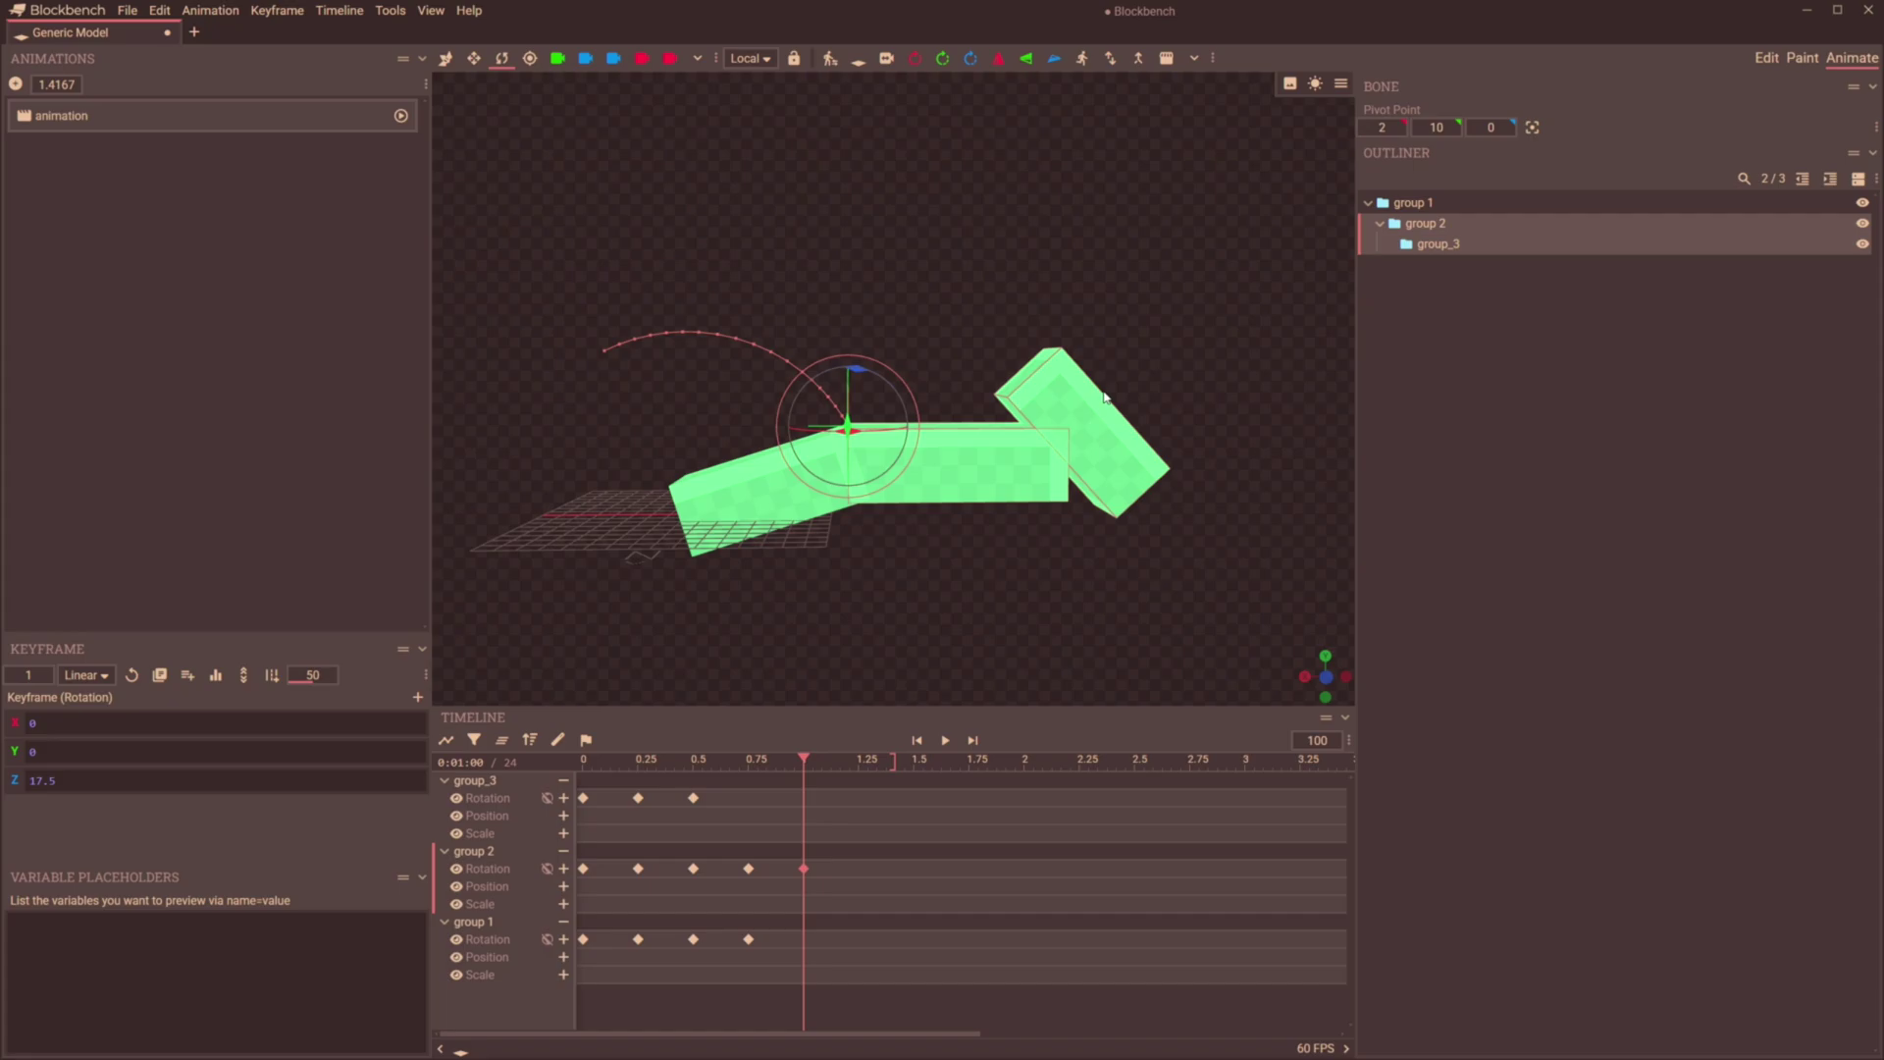
left_click(1079, 421)
left_click_drag(1014, 432, 983, 452)
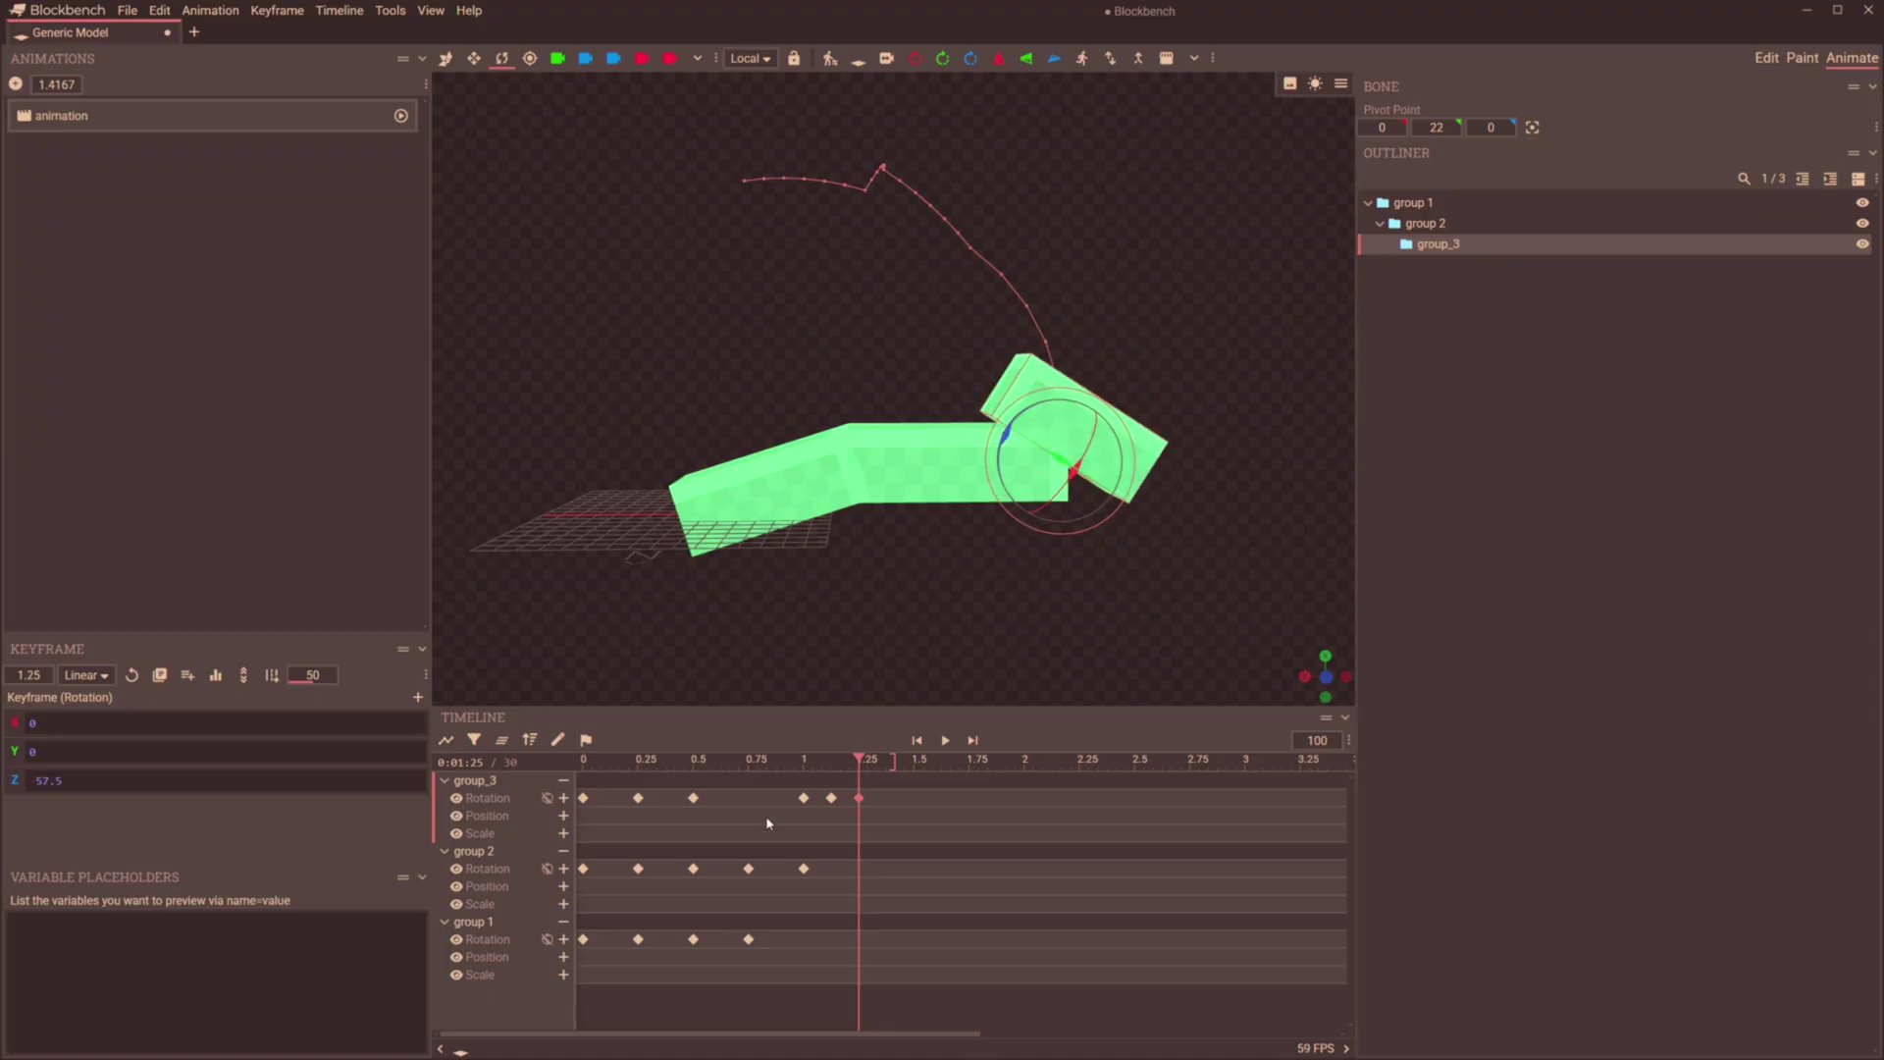
Set all rotation keyframes to Smooth interpolation and play the animation from the start.
left_click_drag(777, 762, 146, 690)
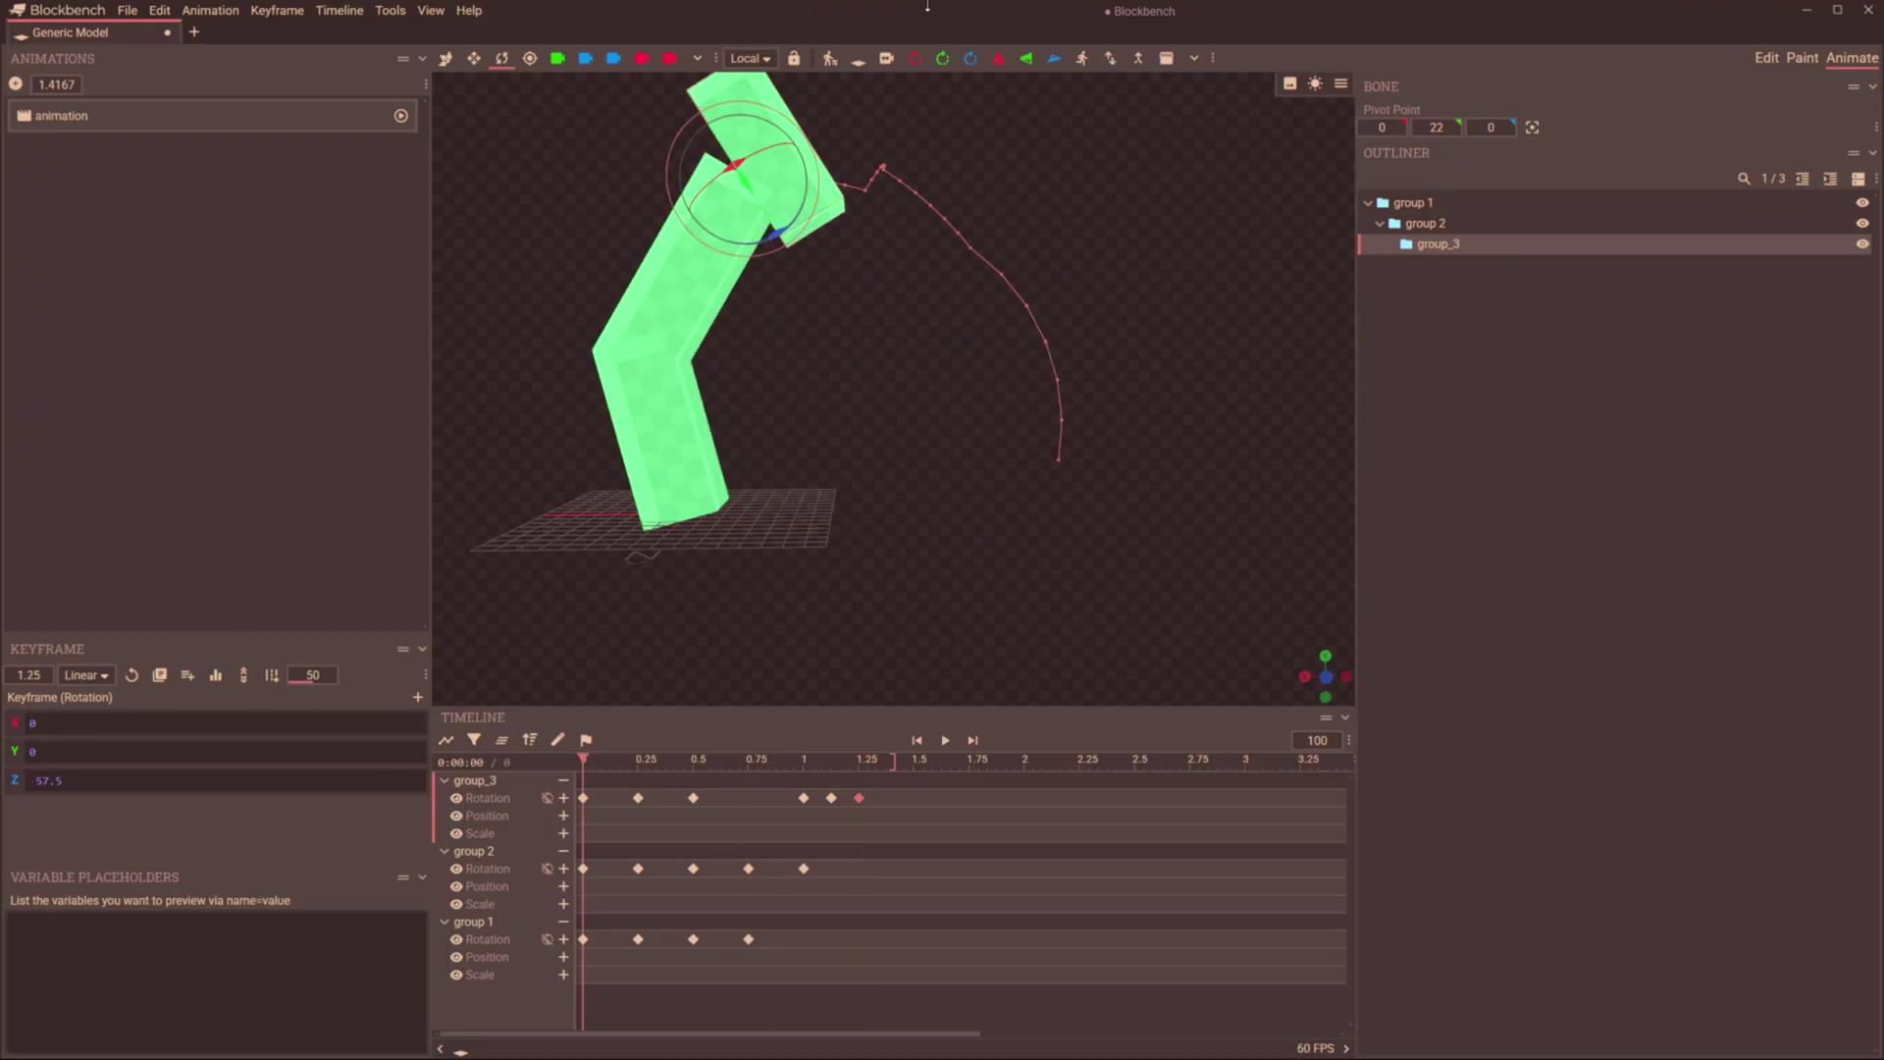
left_click(108, 723)
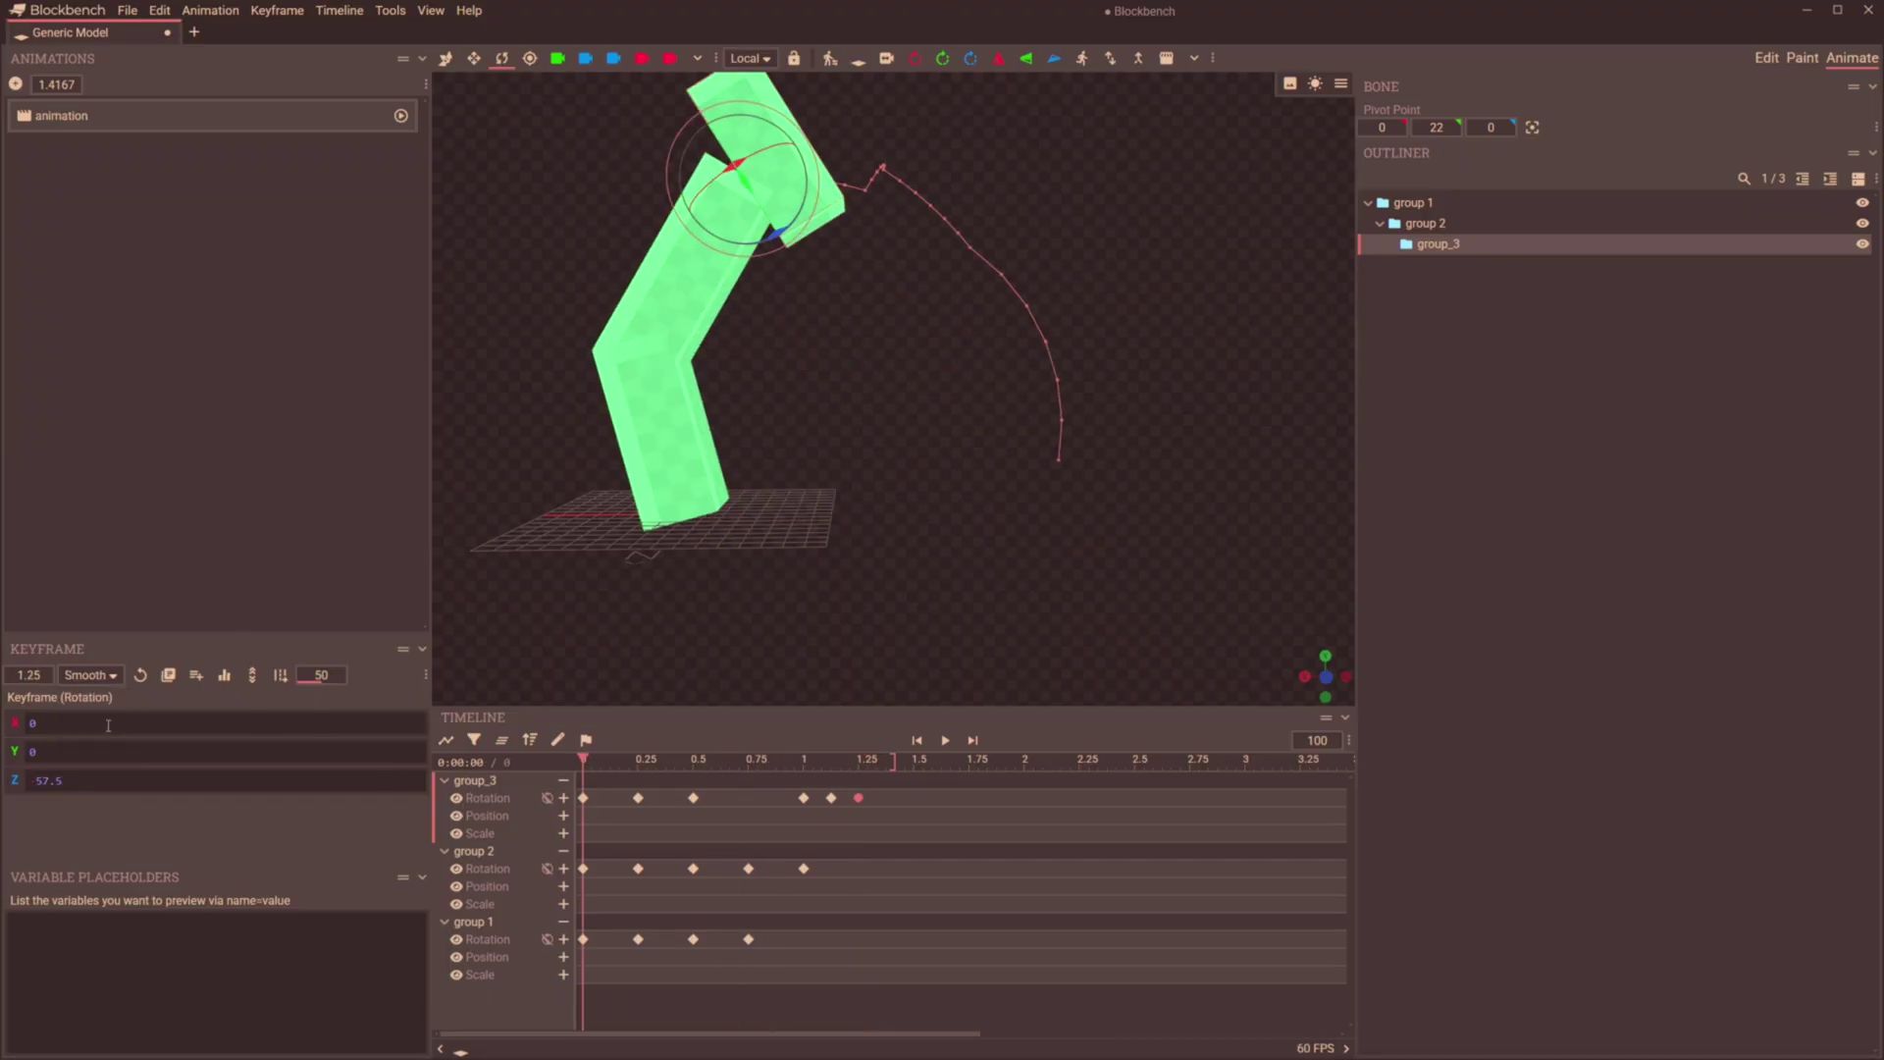
left_click(945, 741)
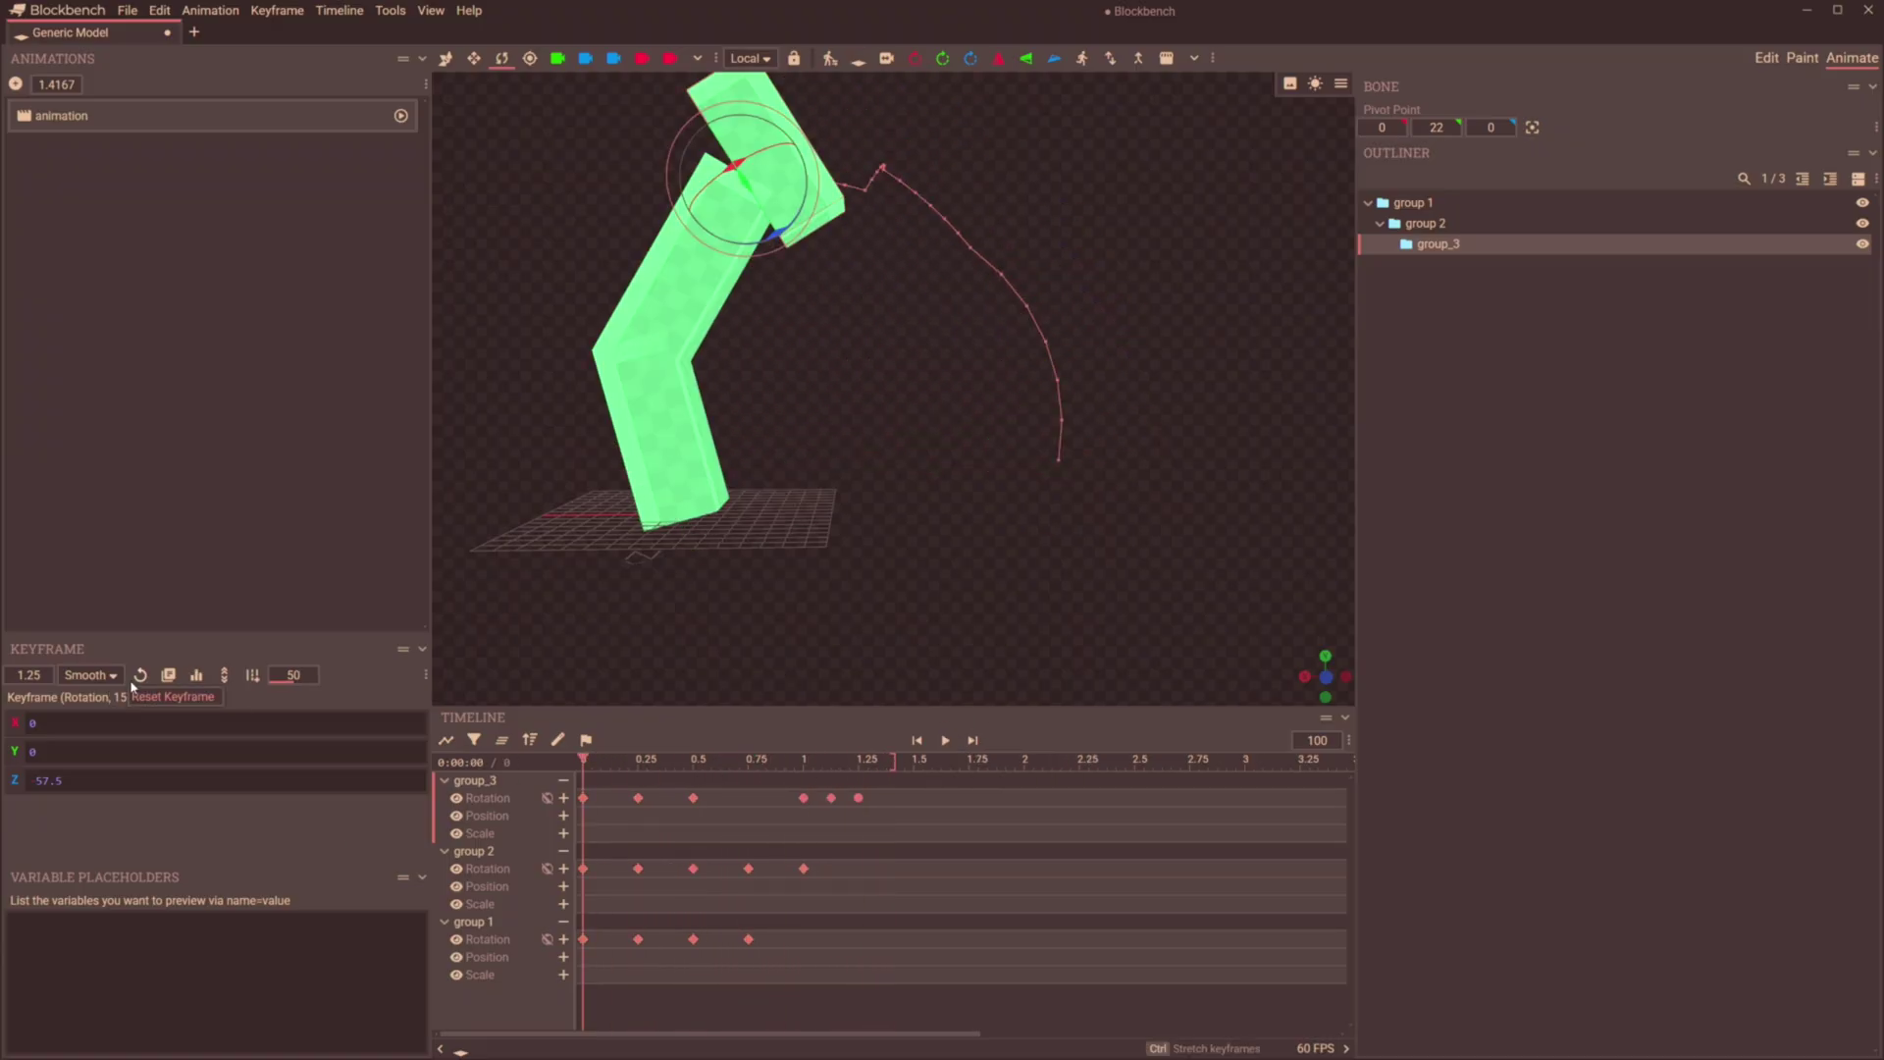
left_click(946, 740)
right_click_drag(757, 577, 877, 658)
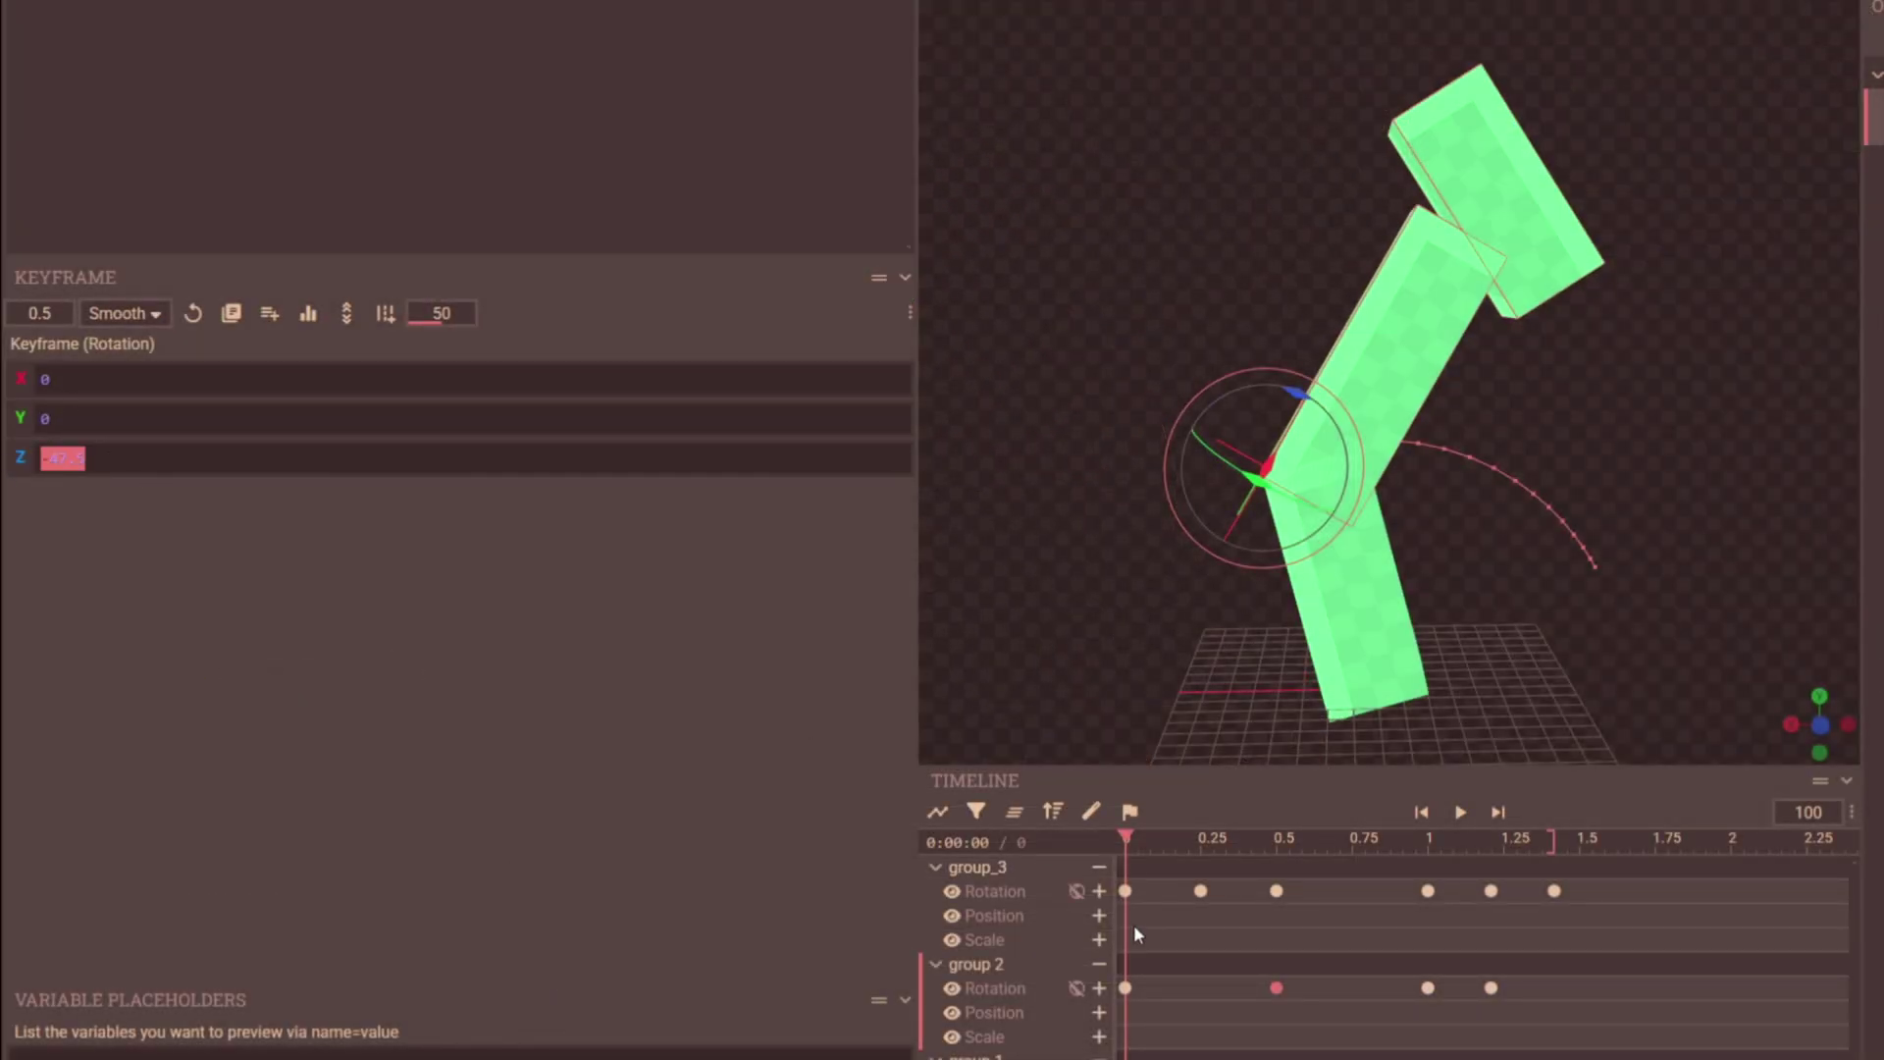
Add a position keyframe to group_3 at 0 s and set Y to 7 and Z to 1.
left_click(1099, 916)
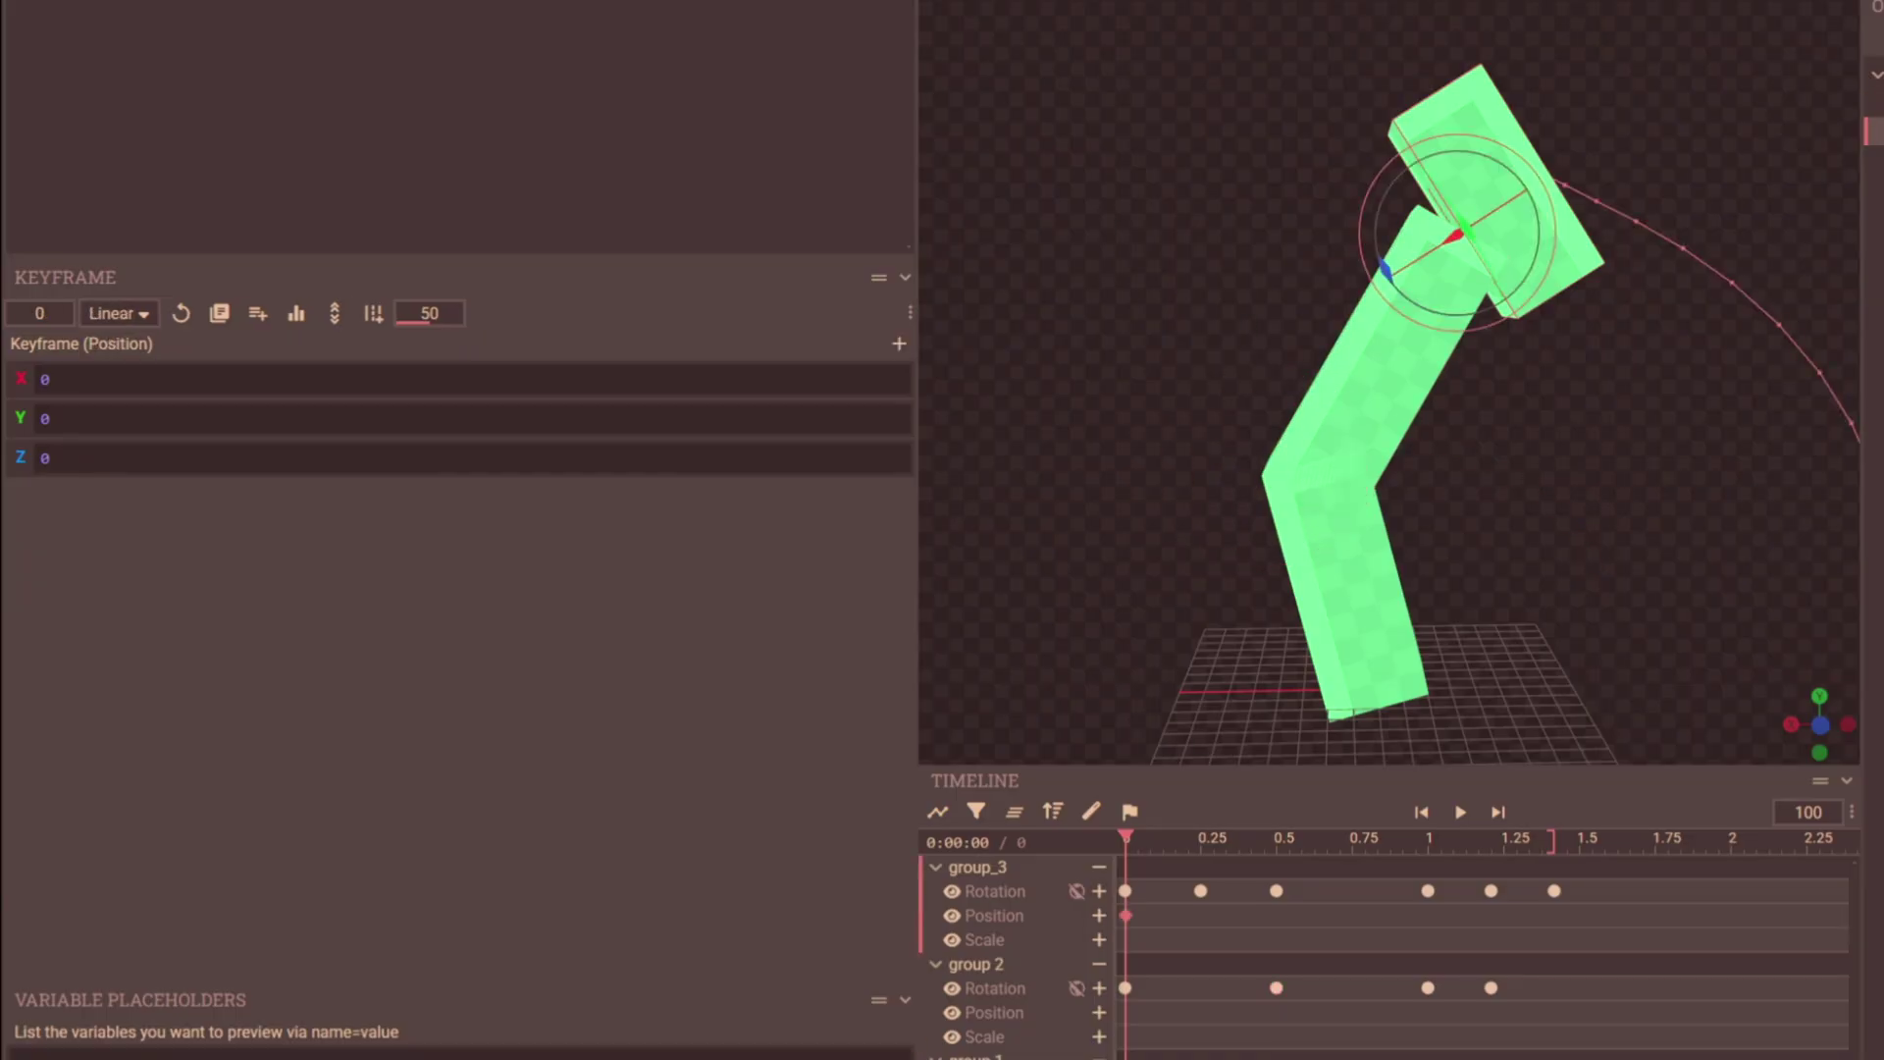
left_click_drag(1409, 214, 1340, 468)
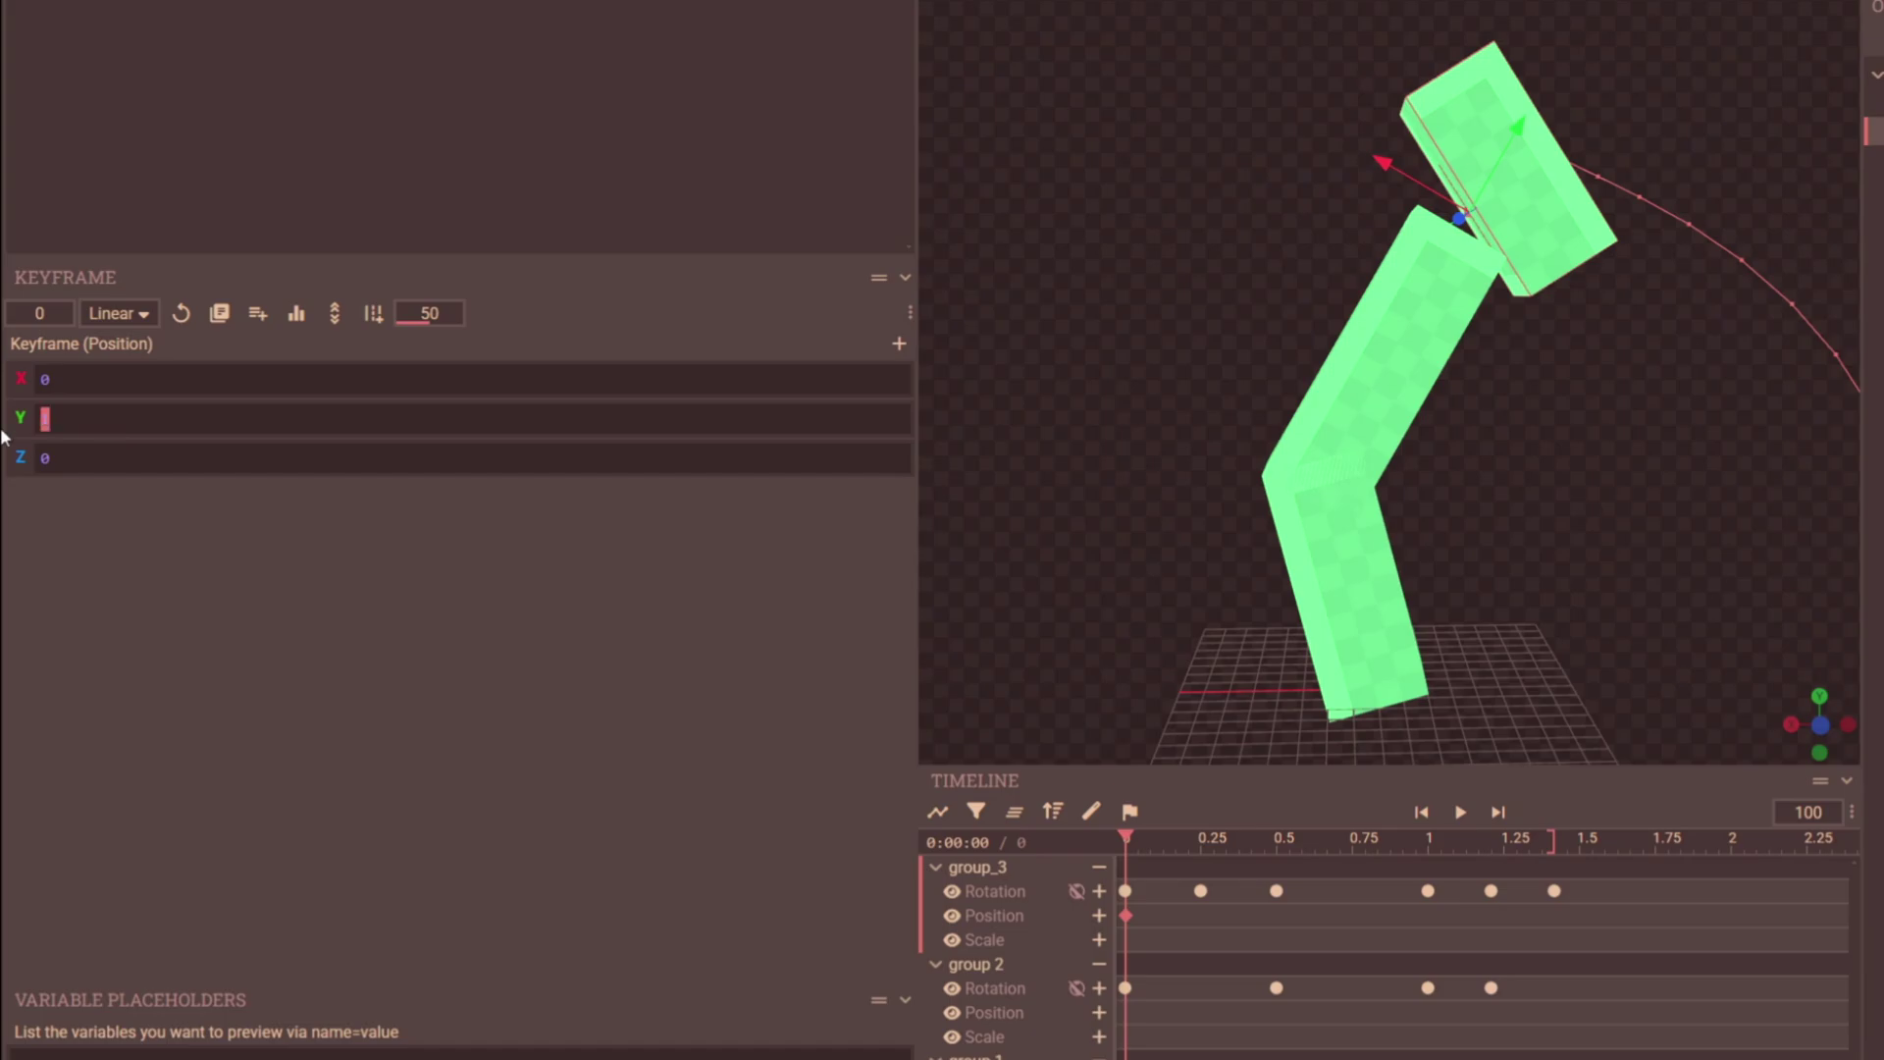
type("7")
double_click(108, 453)
type("1")
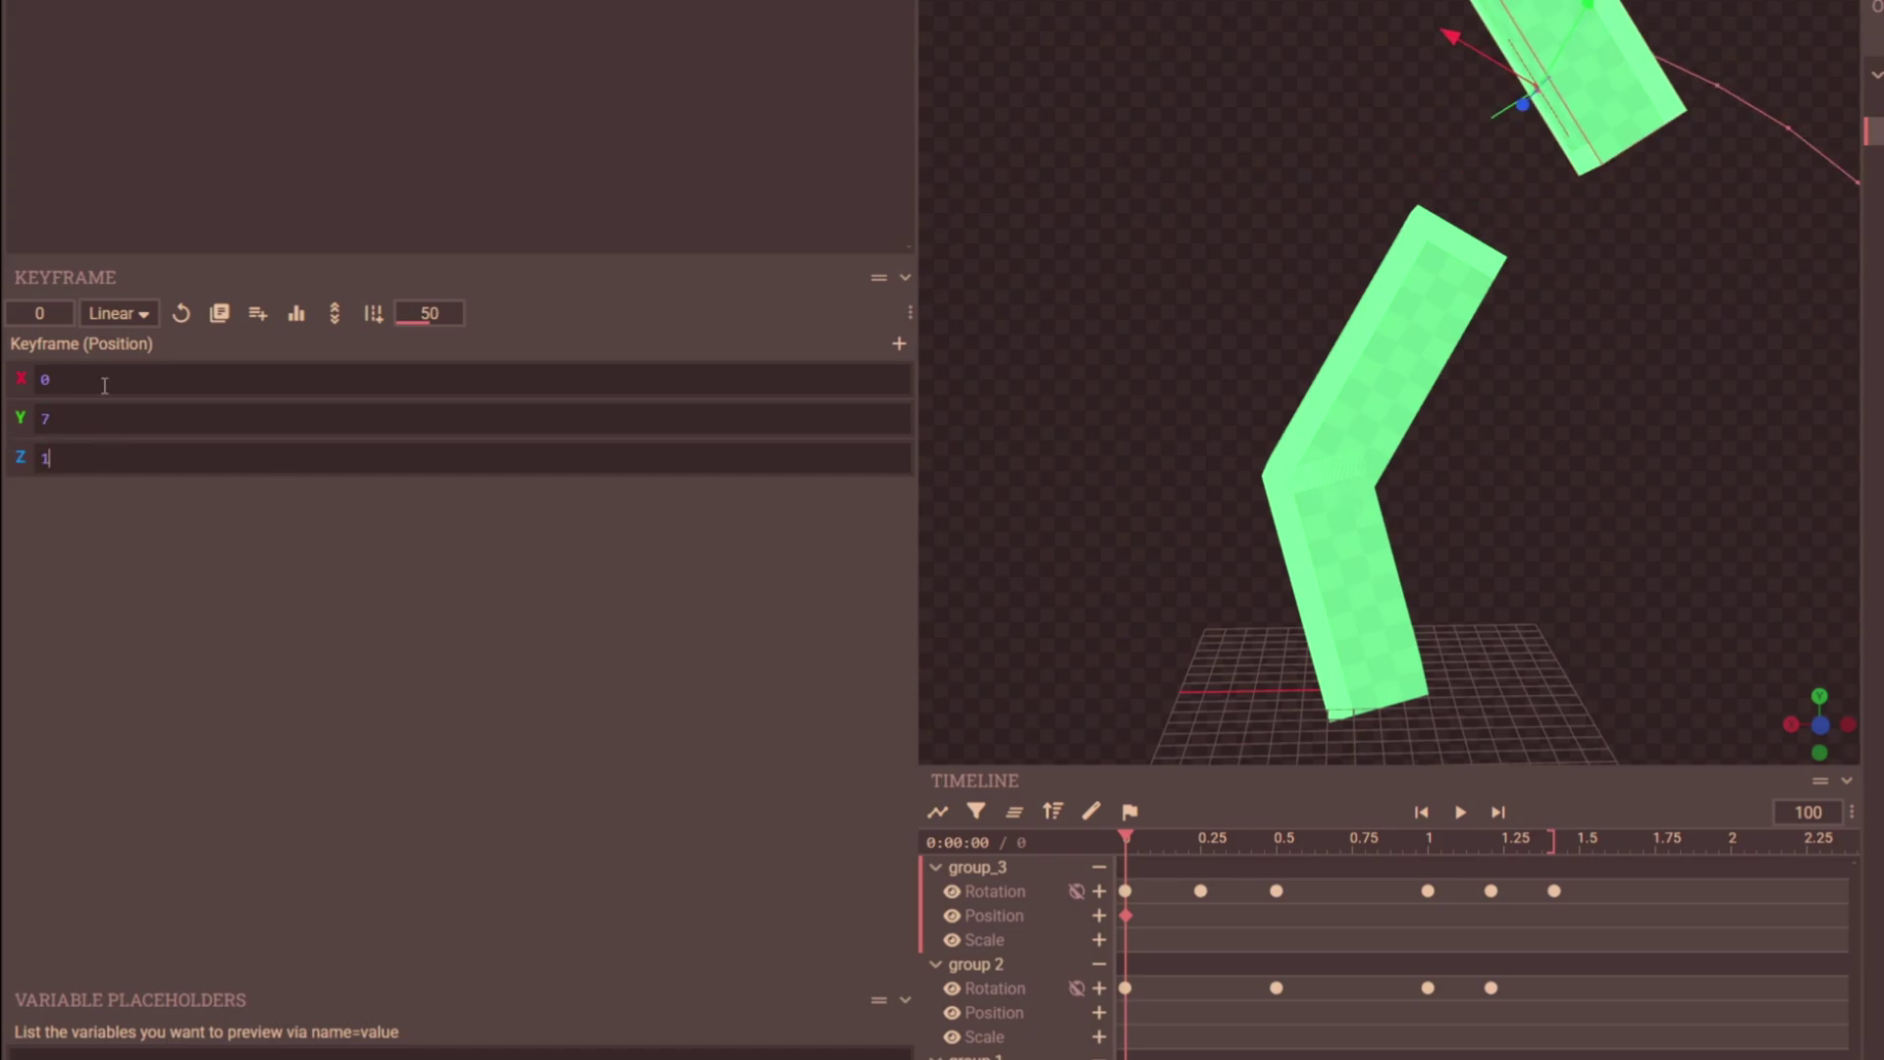
Add a scale keyframe to group_3 at 0 s, scale all axes to 12, and delete a digit of that value.
left_click(1096, 941)
scroll(985, 475, "down", 2)
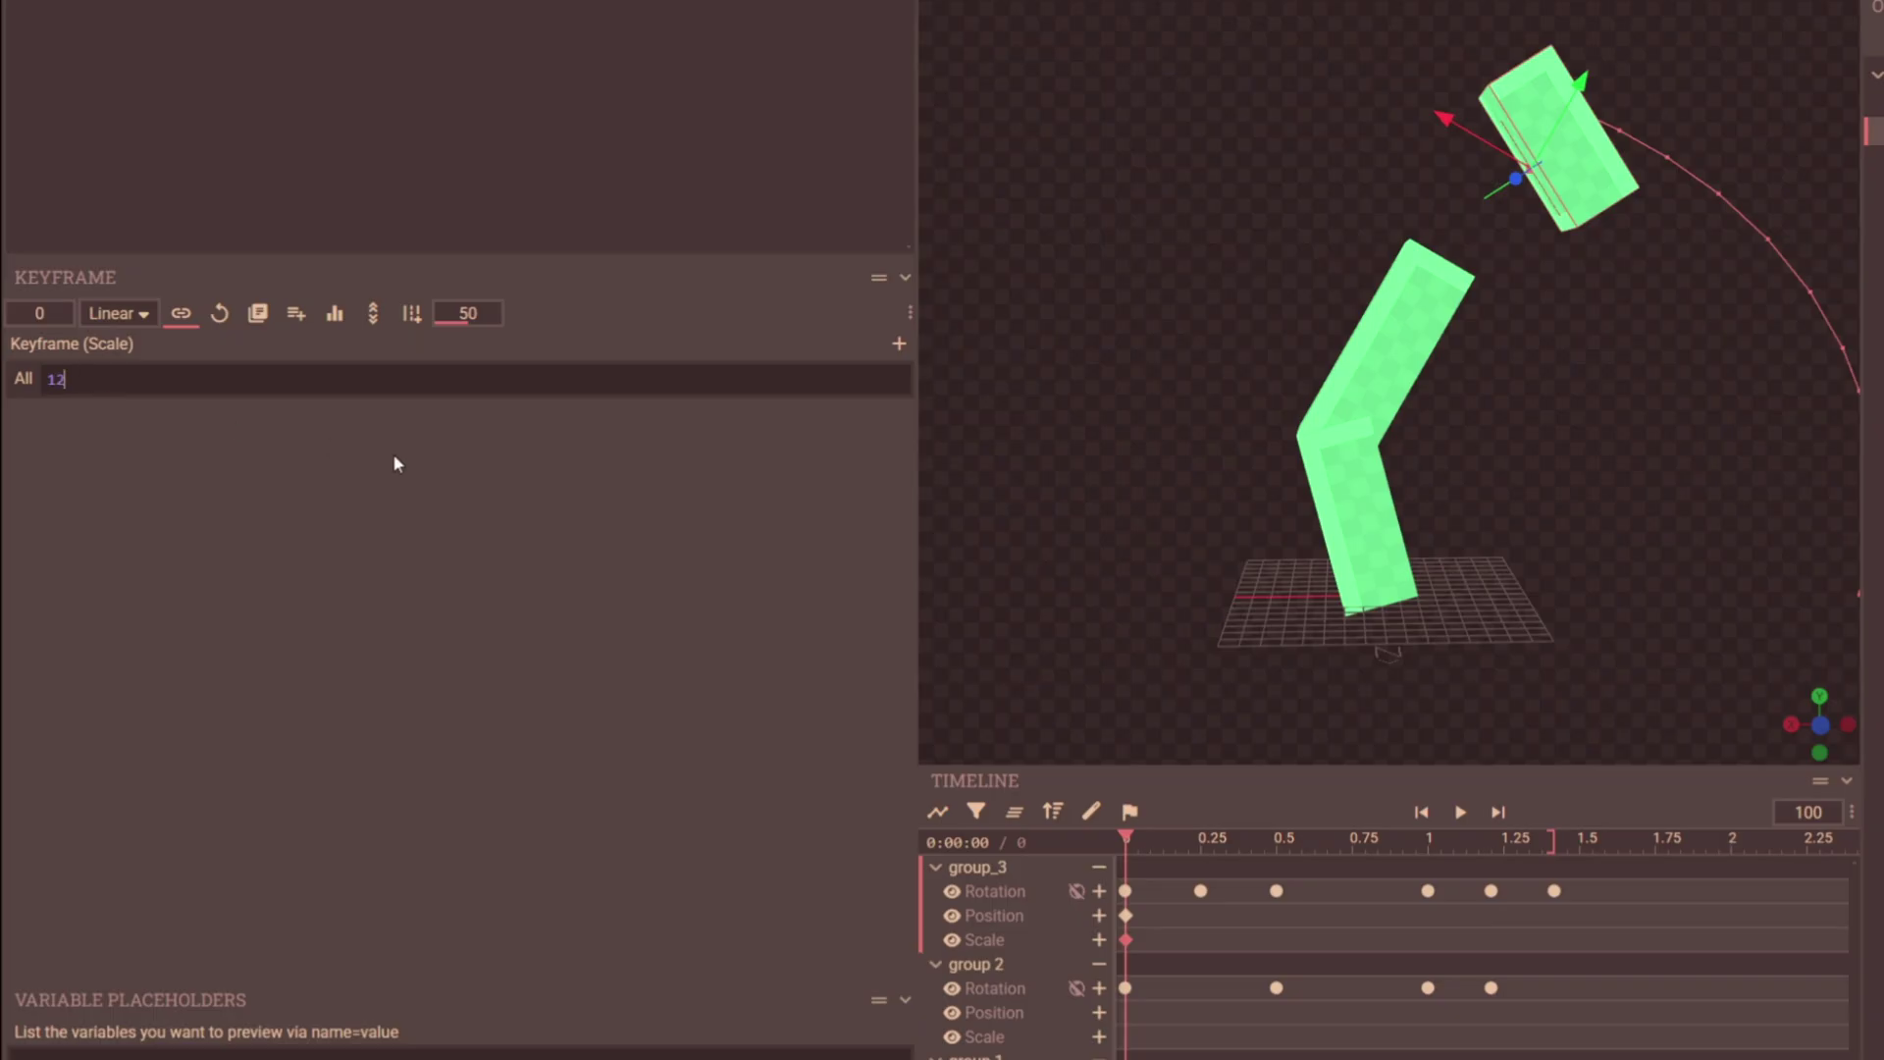
scroll(1310, 469, "down", 12)
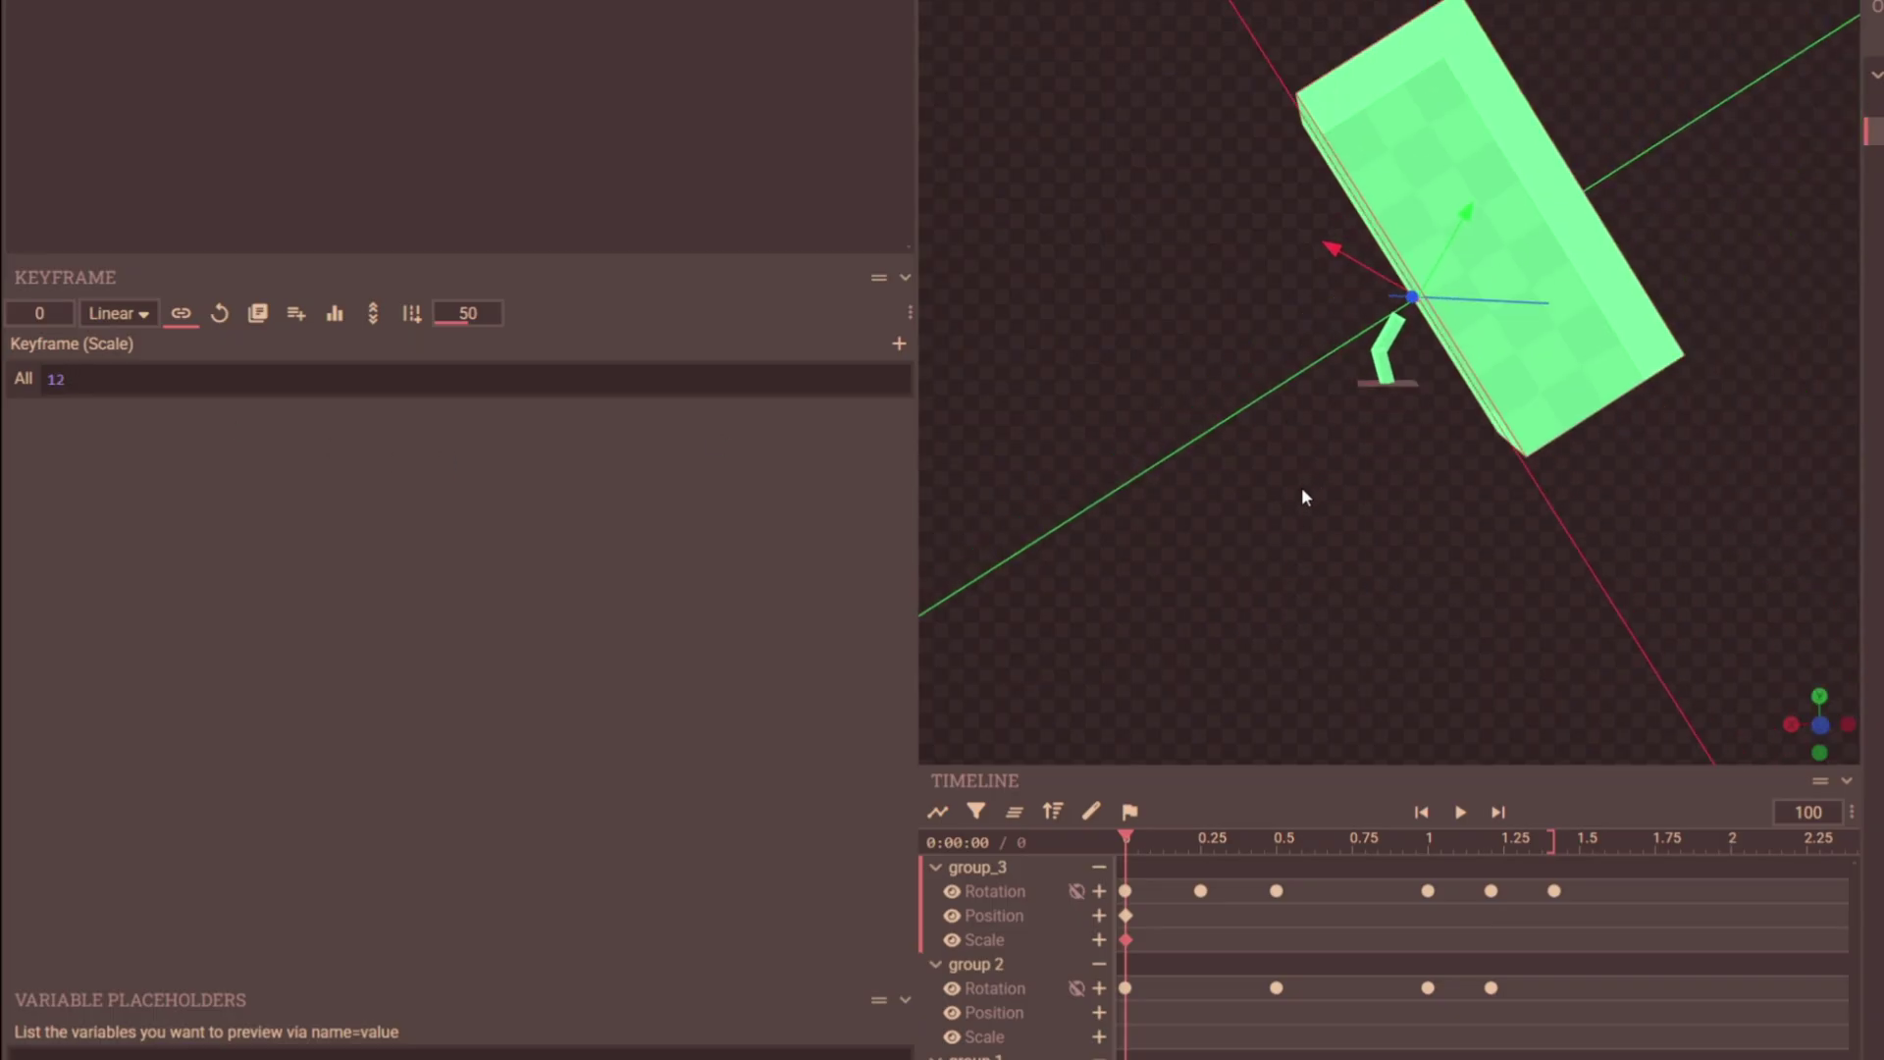
scroll(1301, 487, "up", 3)
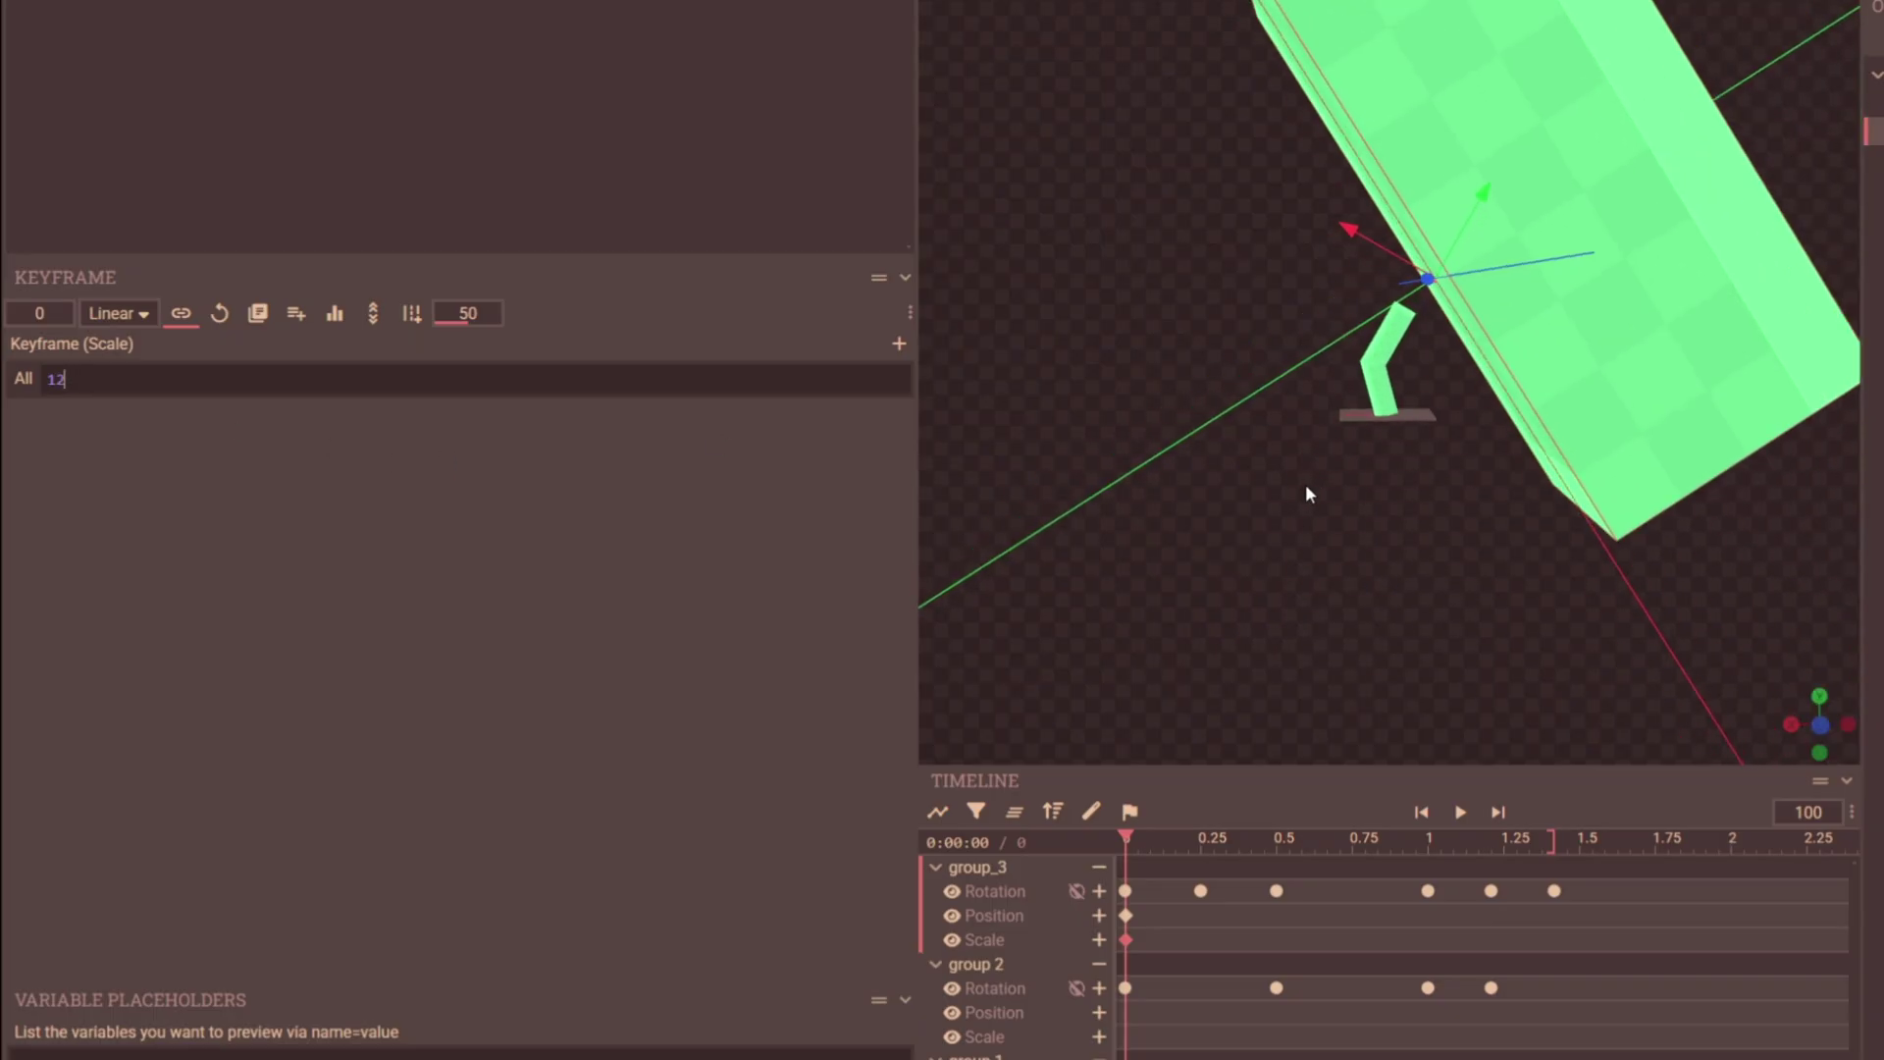
left_click(56, 381)
key("BackSpace")
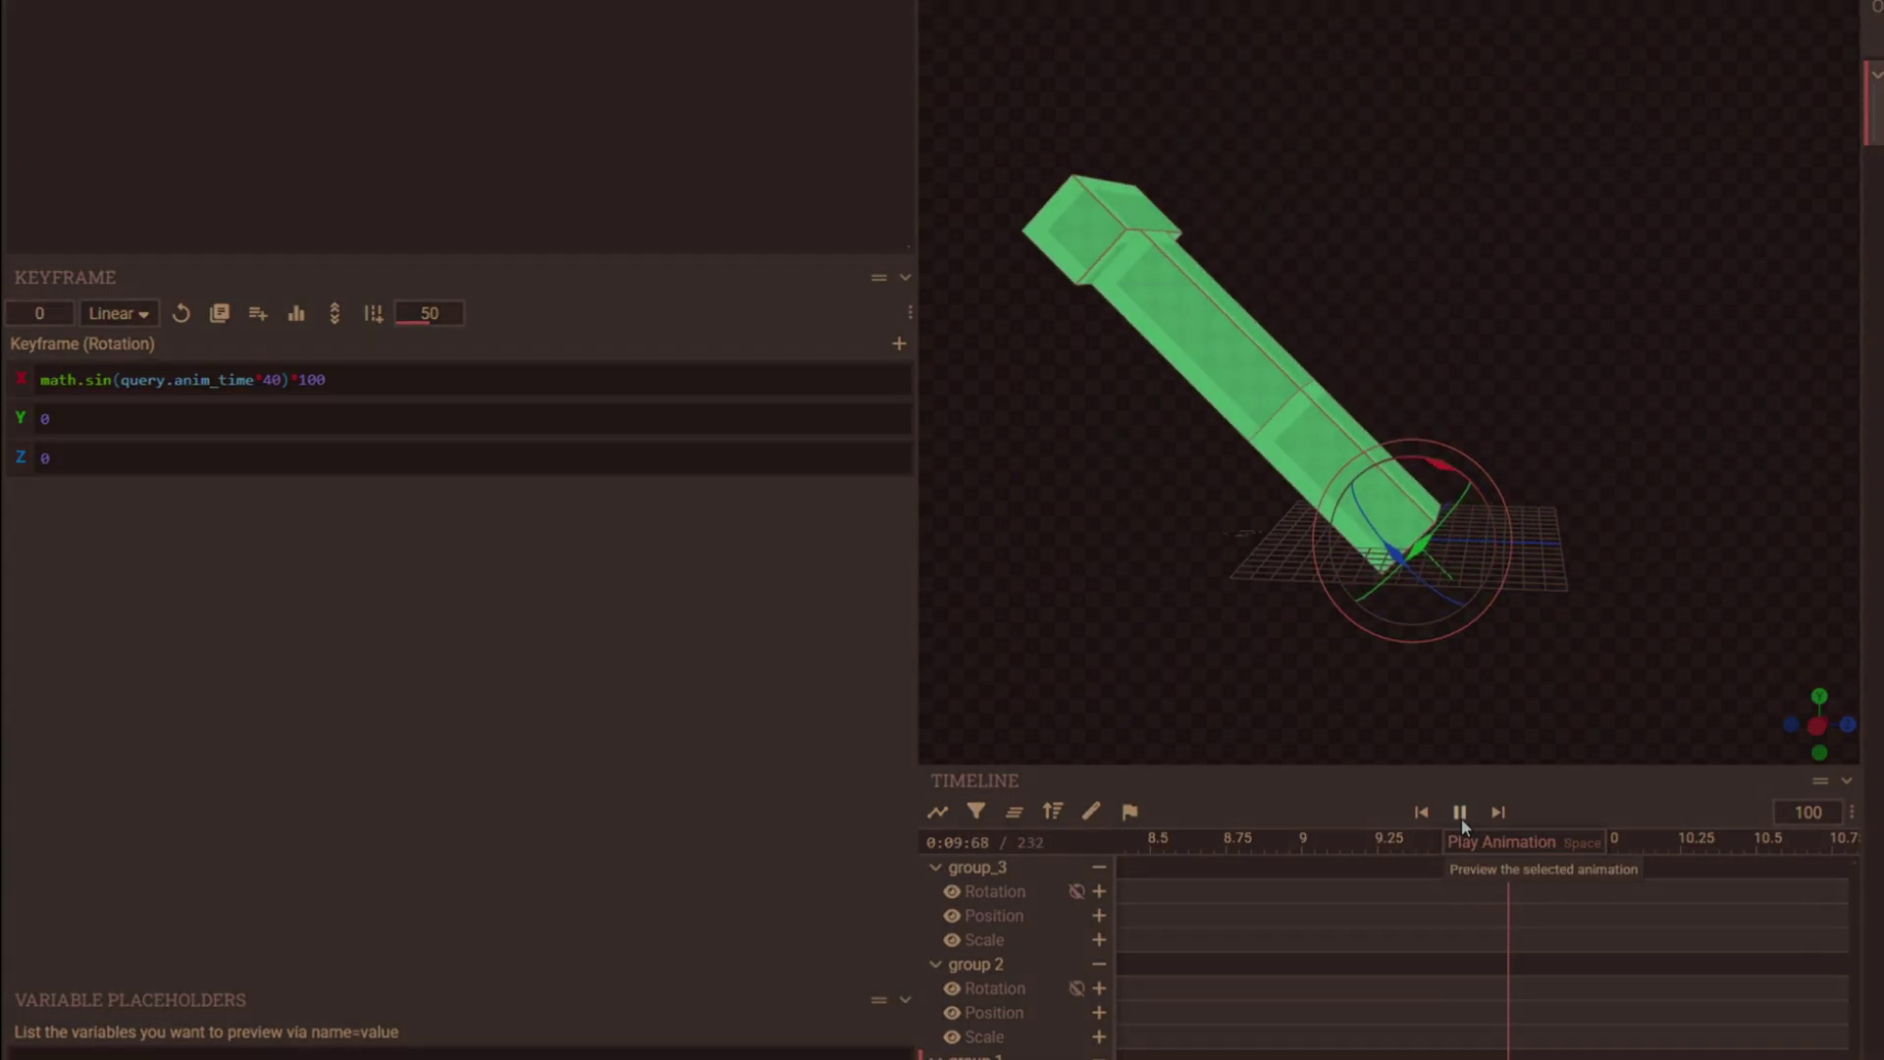
Pause the playback of the animation driven by the math.sin rotation expression.
left_click(1461, 814)
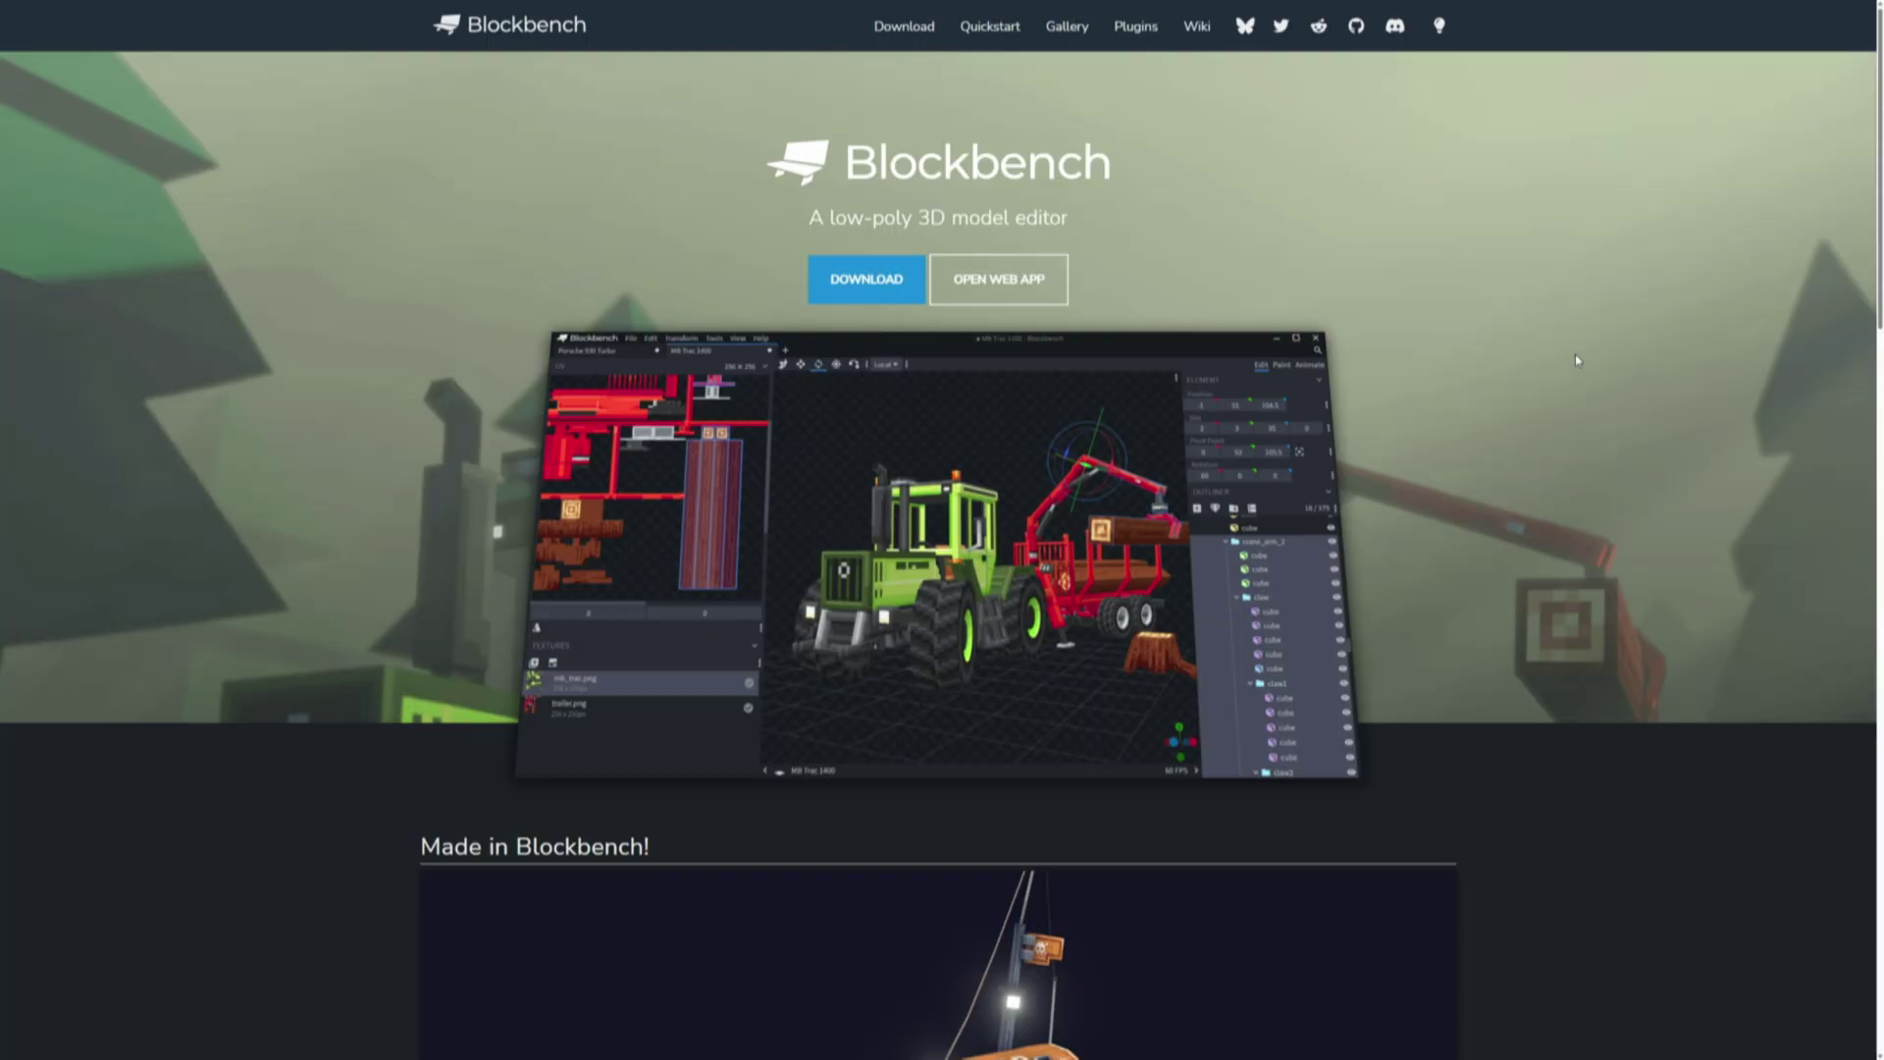
scroll(1589, 359, "down", 10)
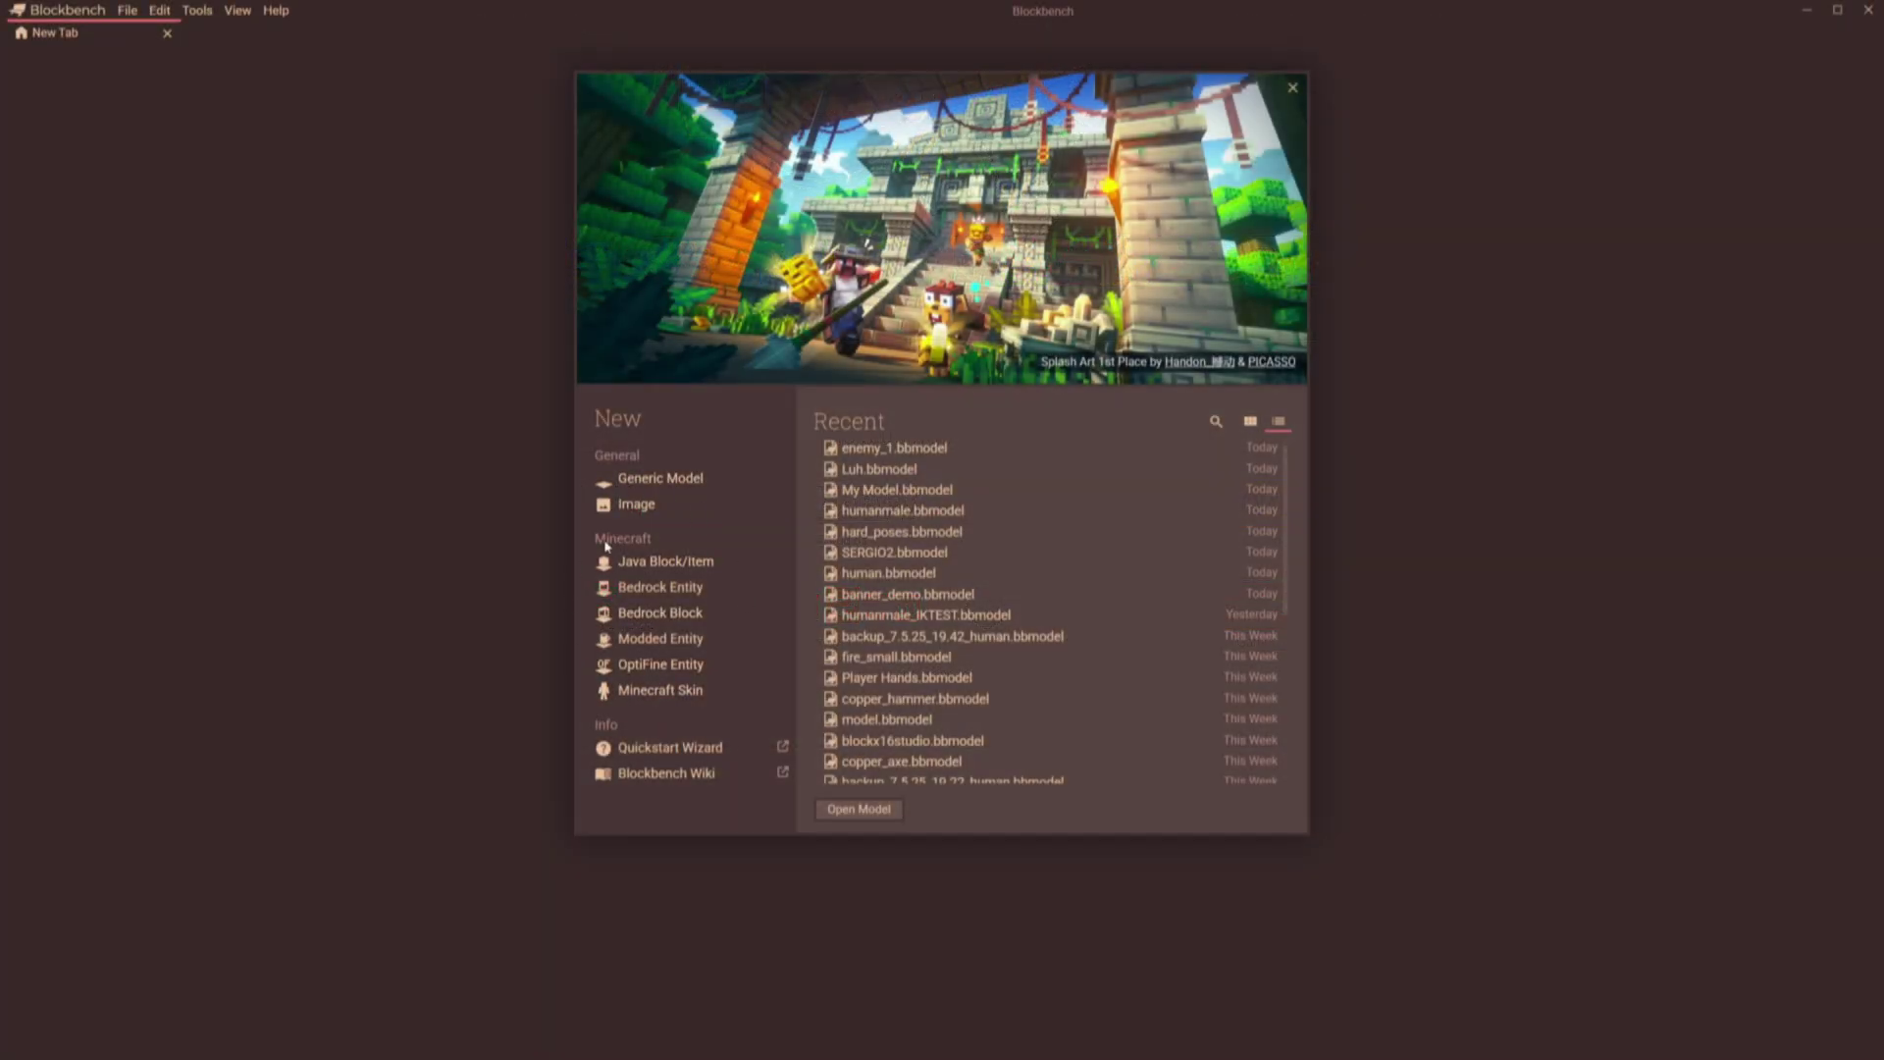
Create a new Bedrock Entity model with the default Box UV mode and 16 × 16 texture size.
left_click(675, 586)
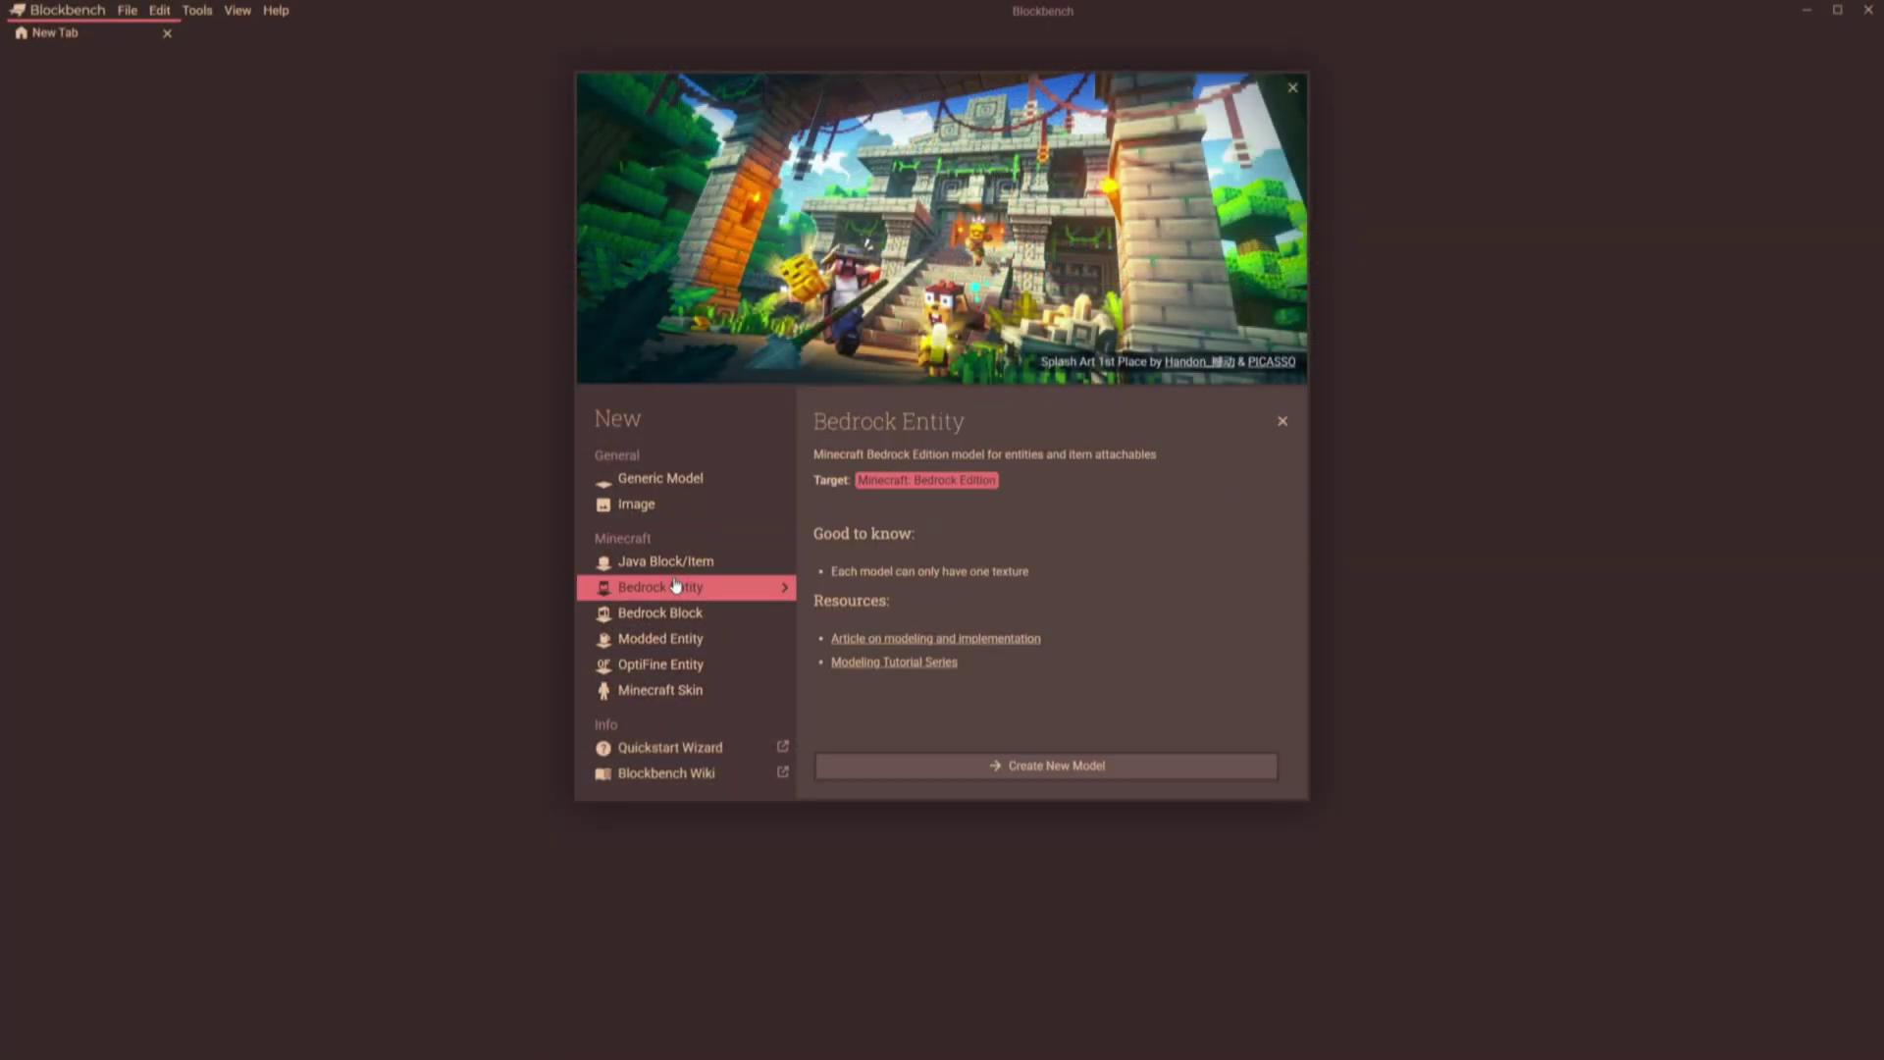
left_click(1009, 767)
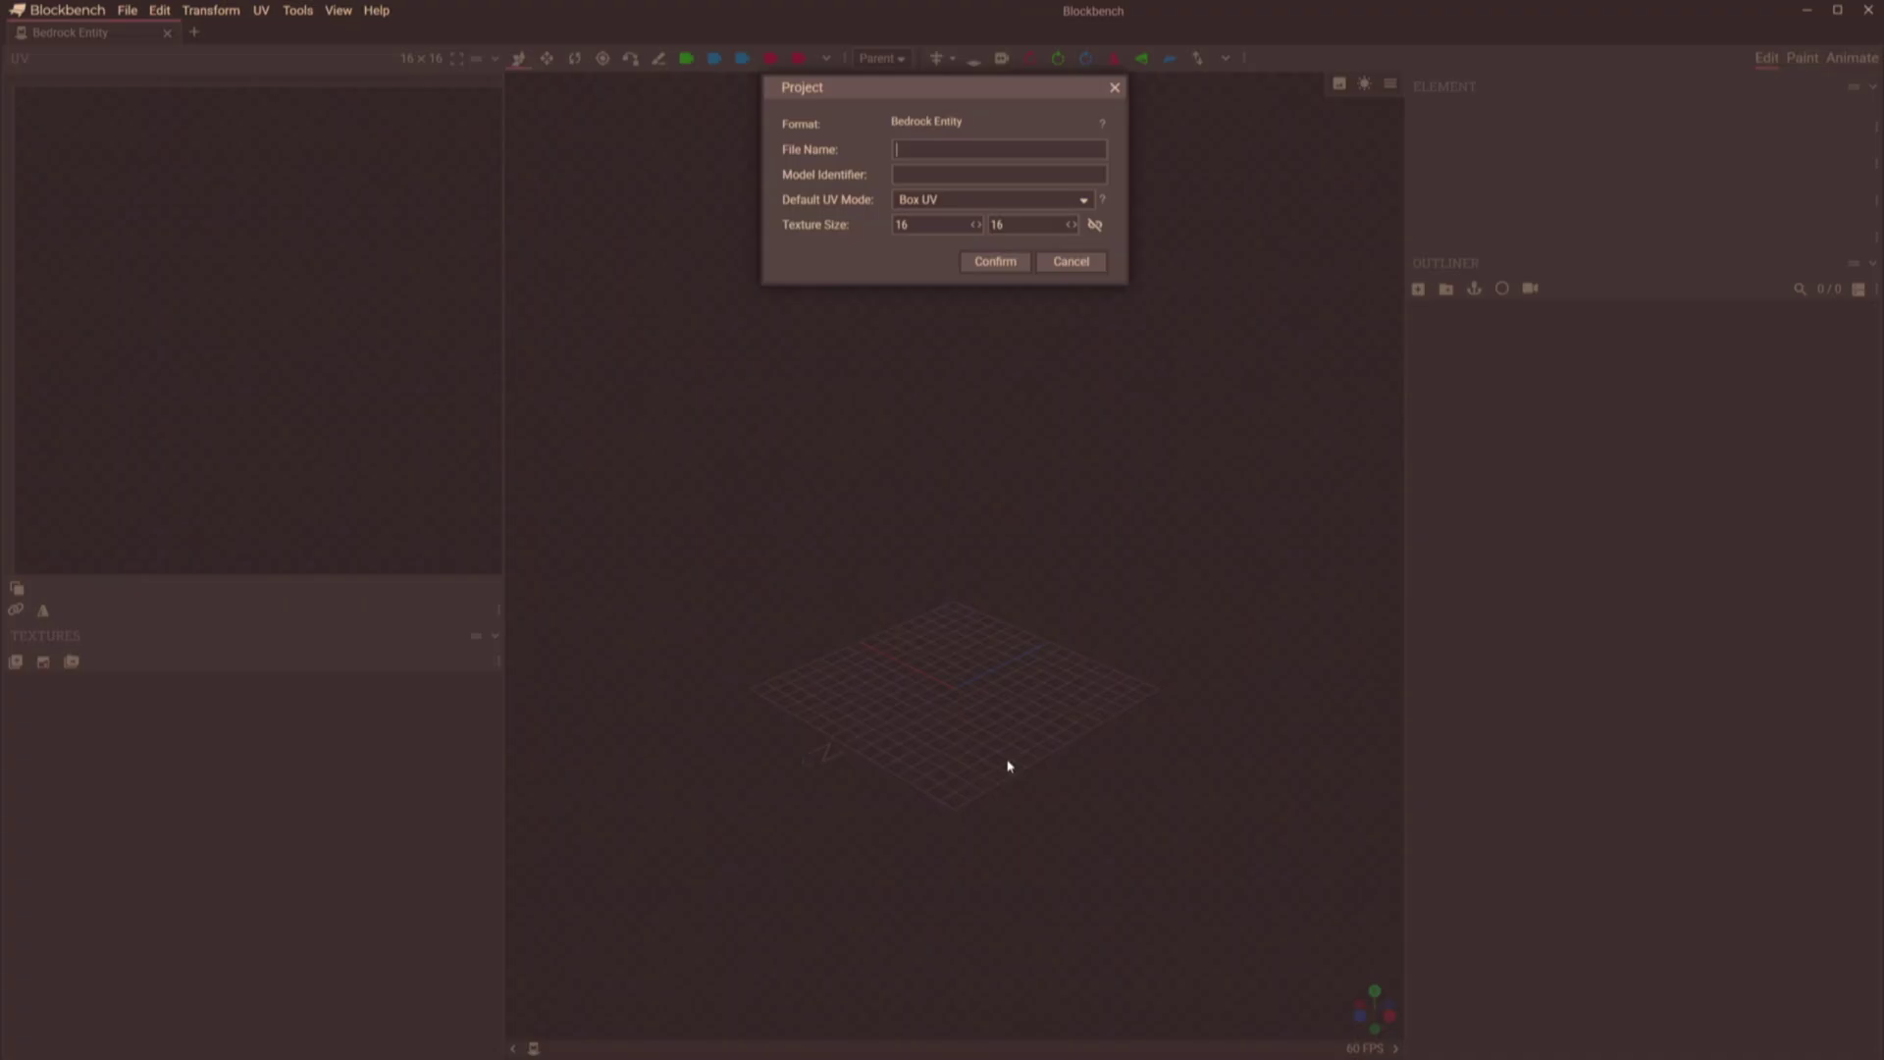
left_click(994, 262)
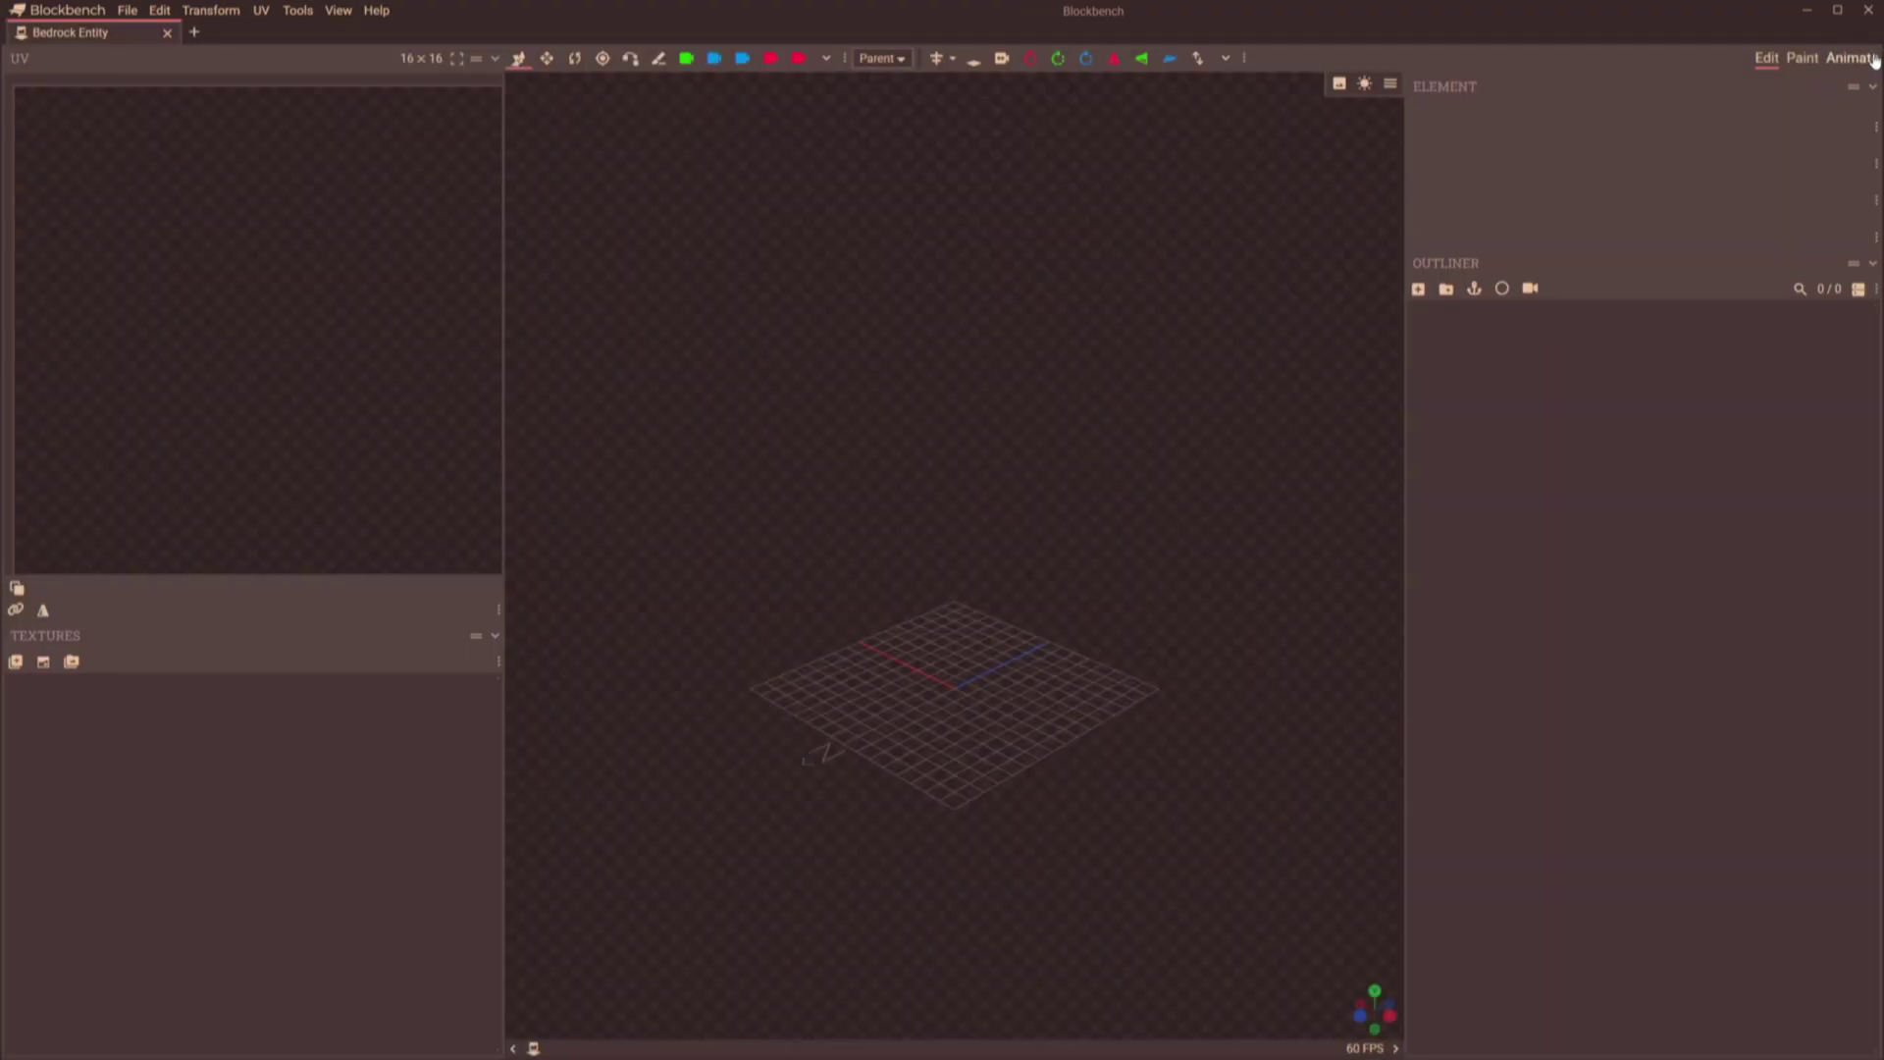
In Animate mode, create the animation controller controller.animation.model.new and apply the Walking preset.
left_click(1870, 58)
left_click(44, 88)
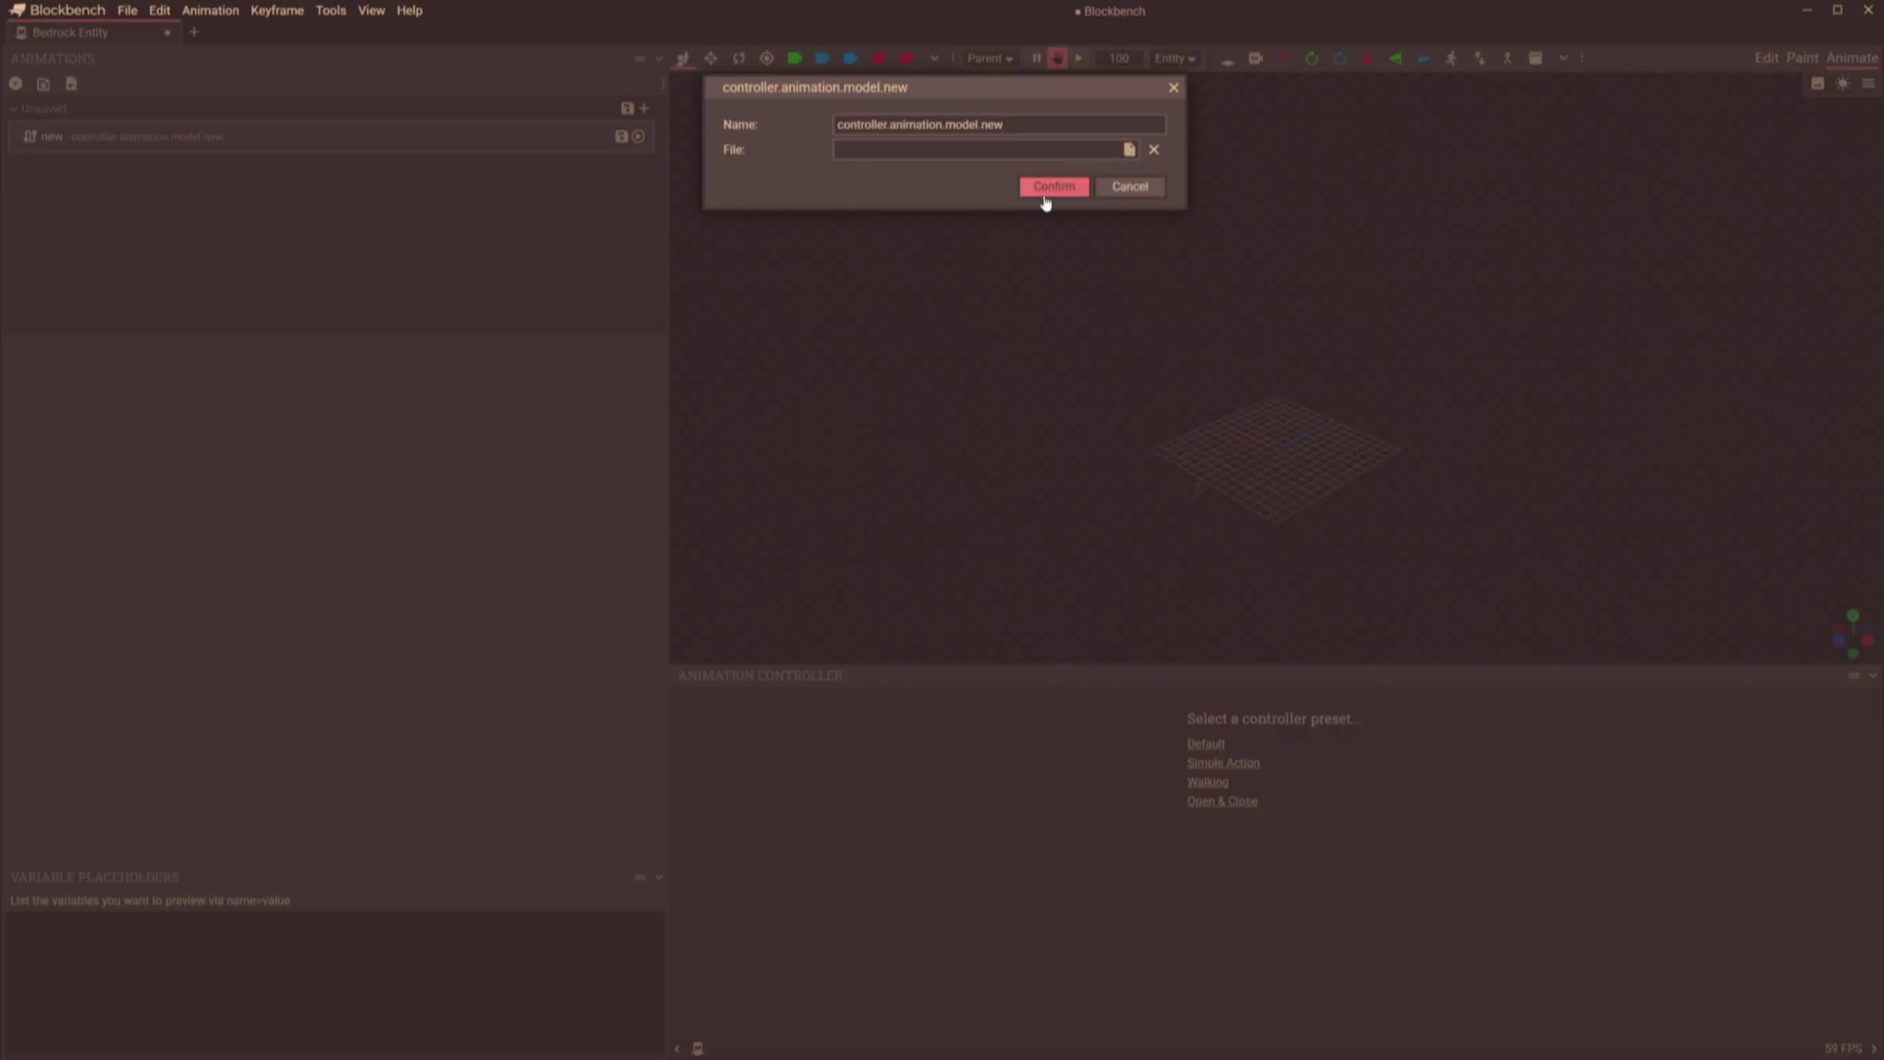
left_click(1046, 202)
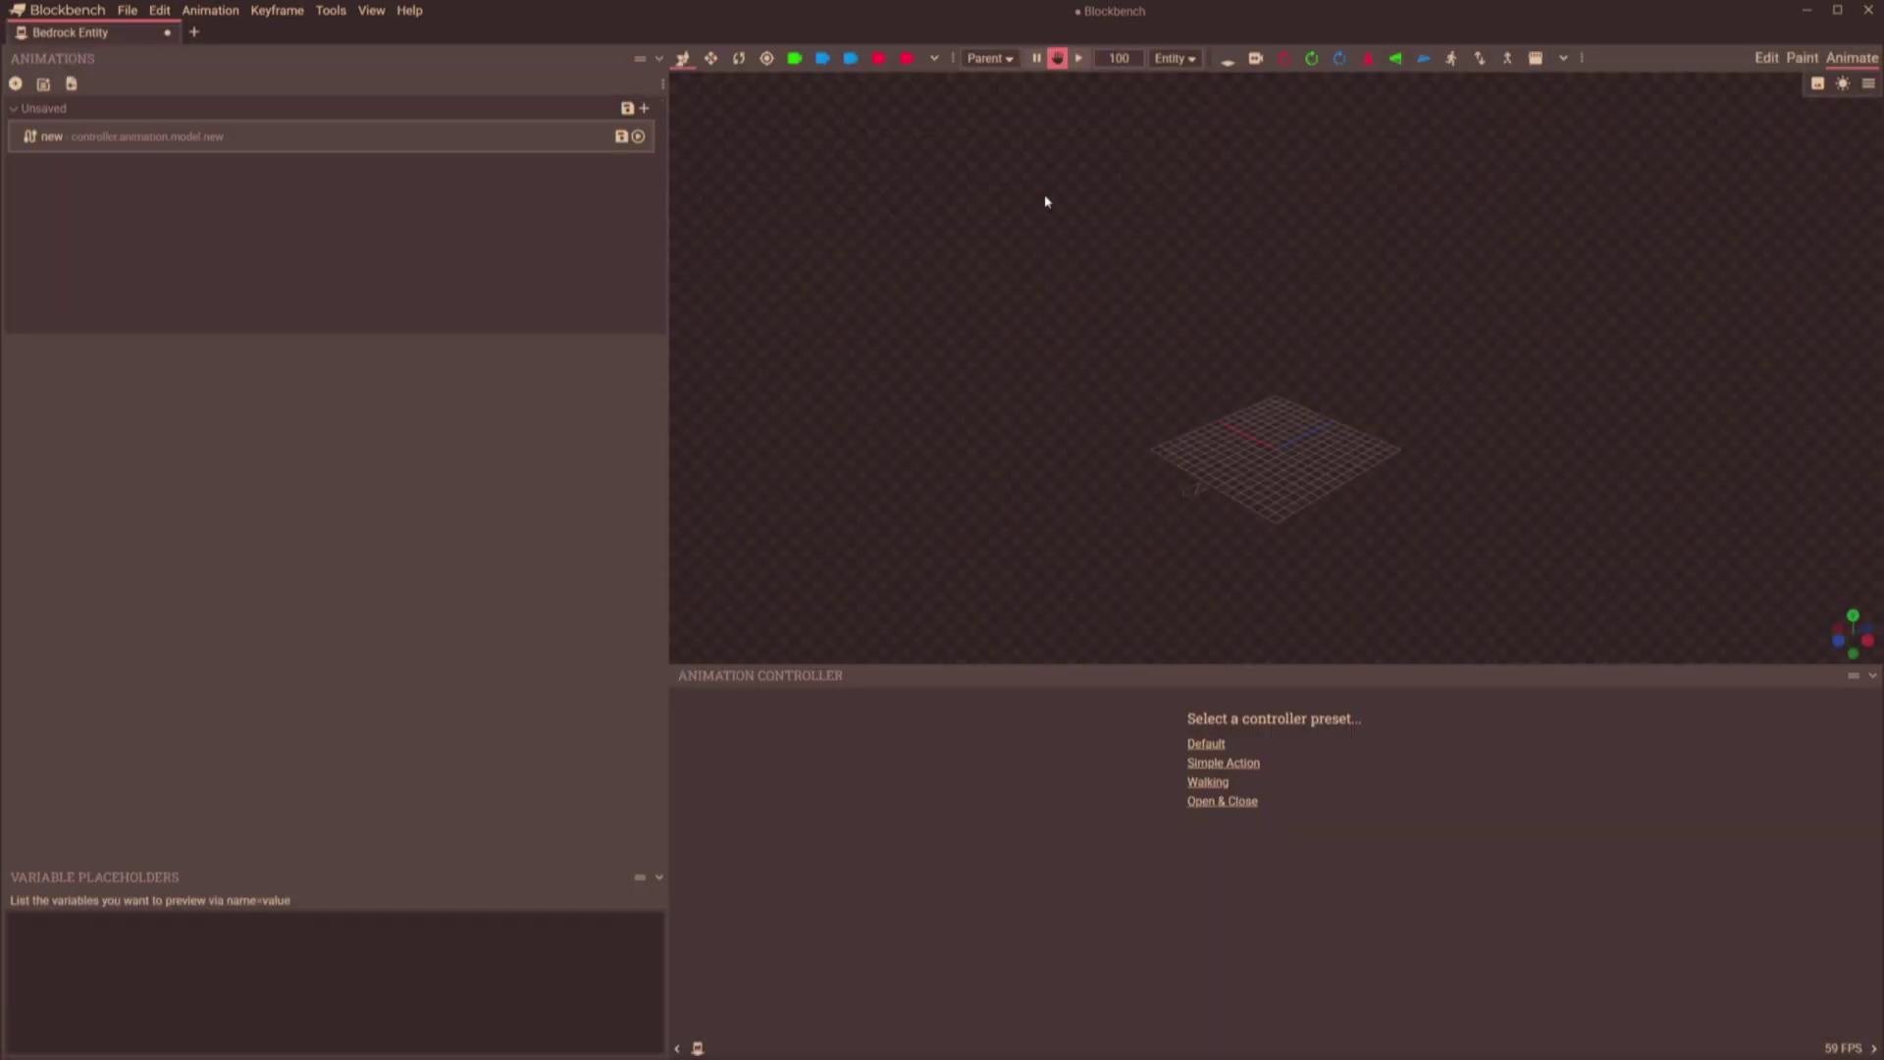
left_click(1210, 783)
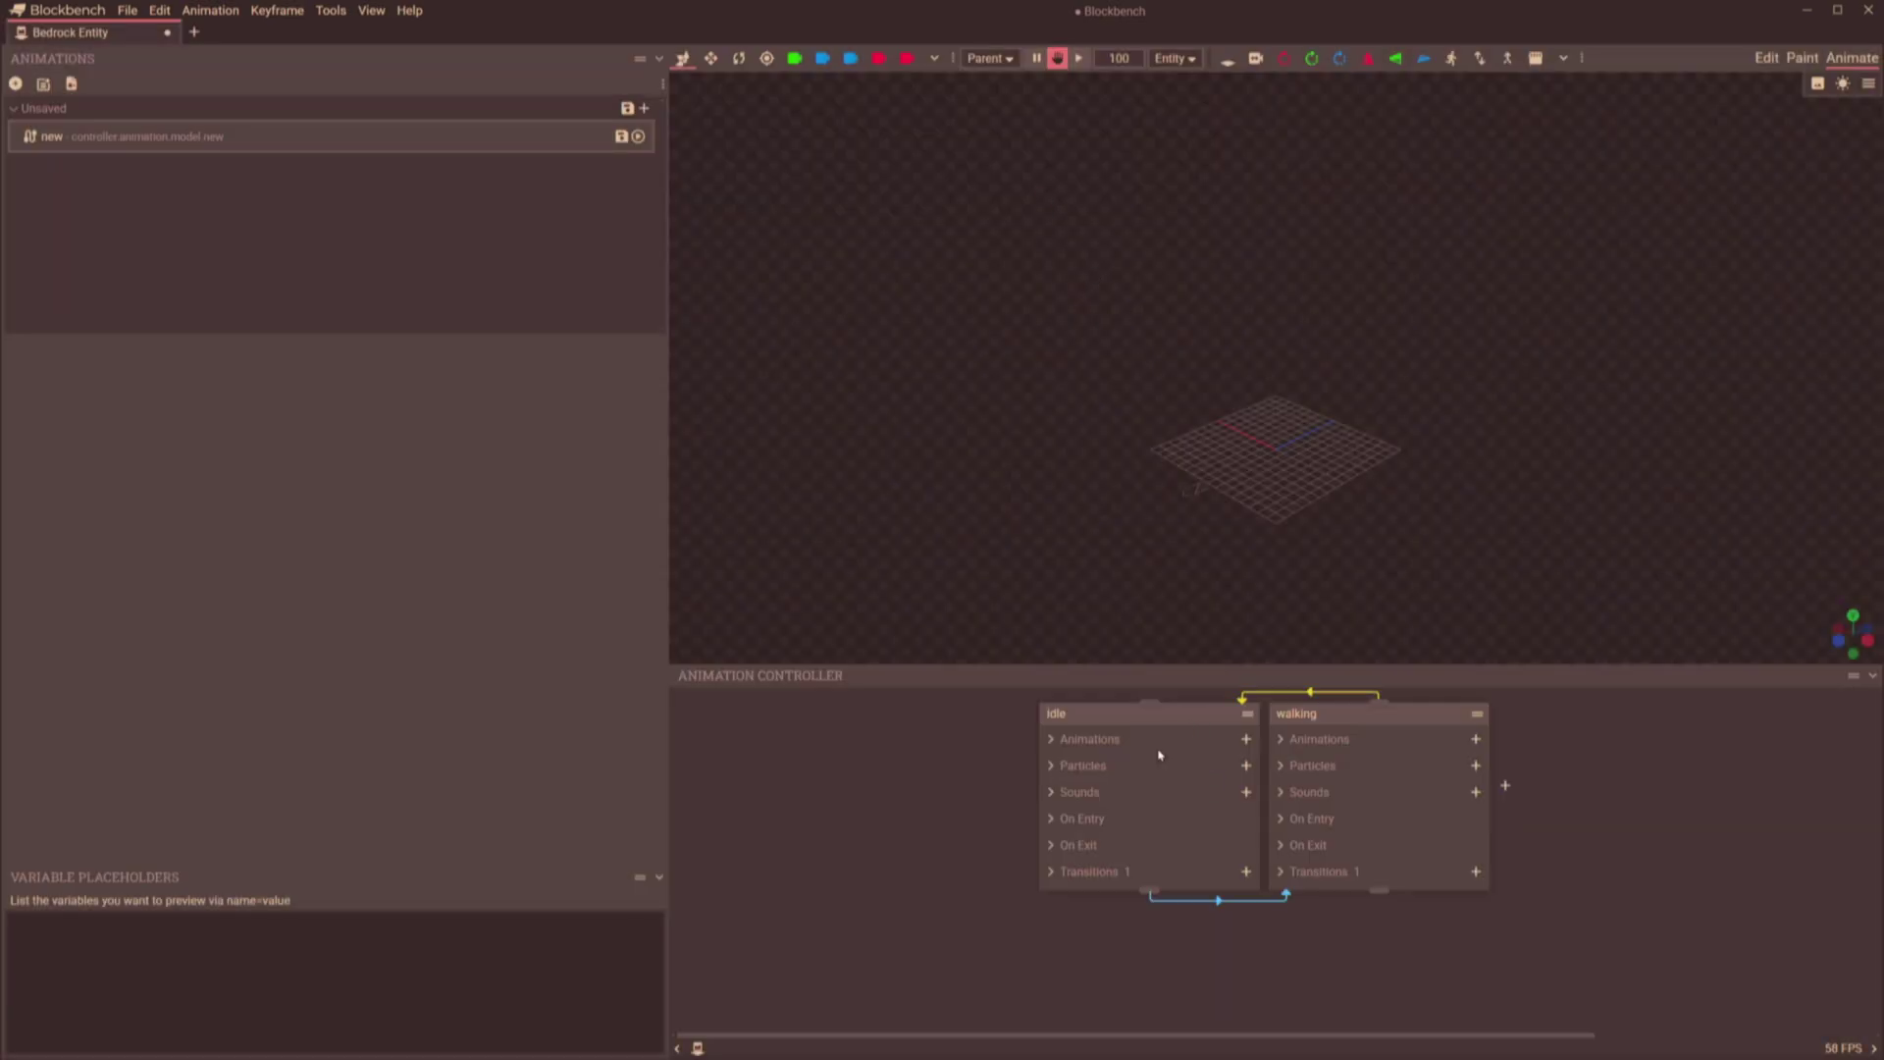
Enlarge the Animation Controller panel and add a new state named default after the walking state.
left_click(1149, 703)
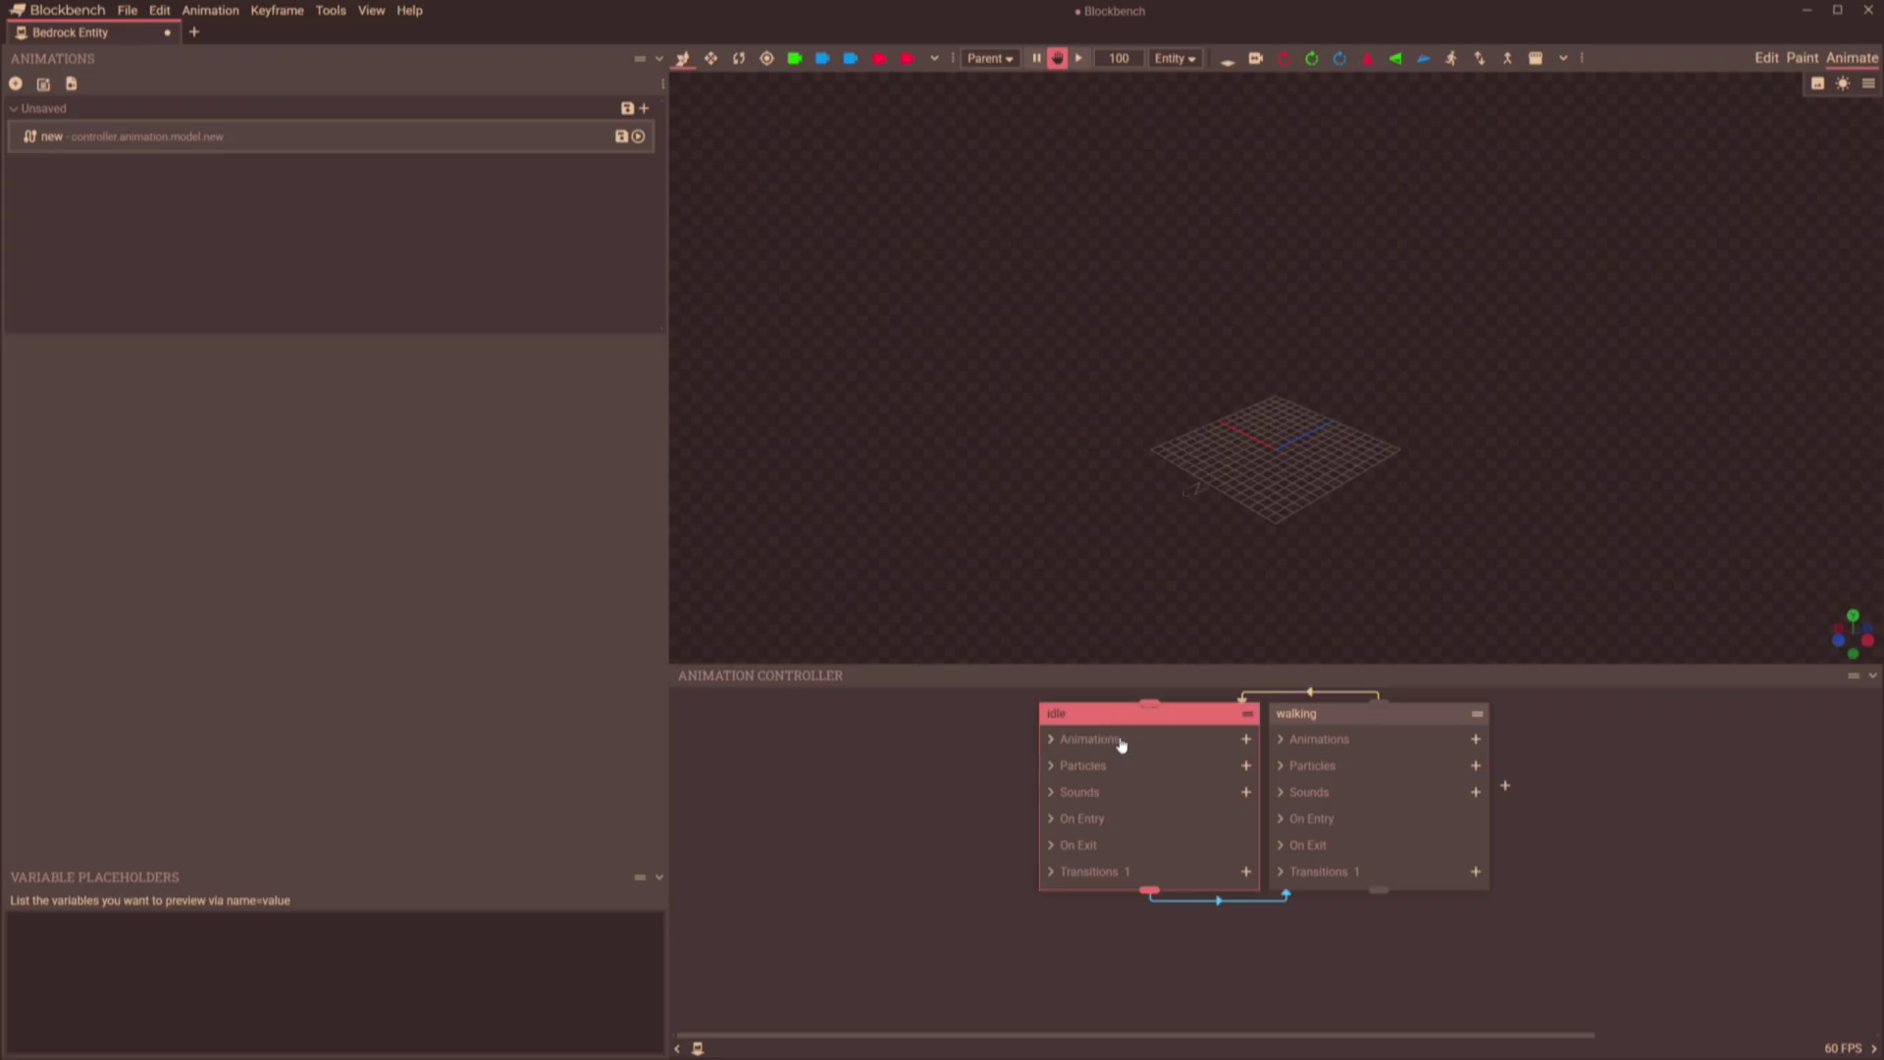
scroll(1188, 732, "down", 1)
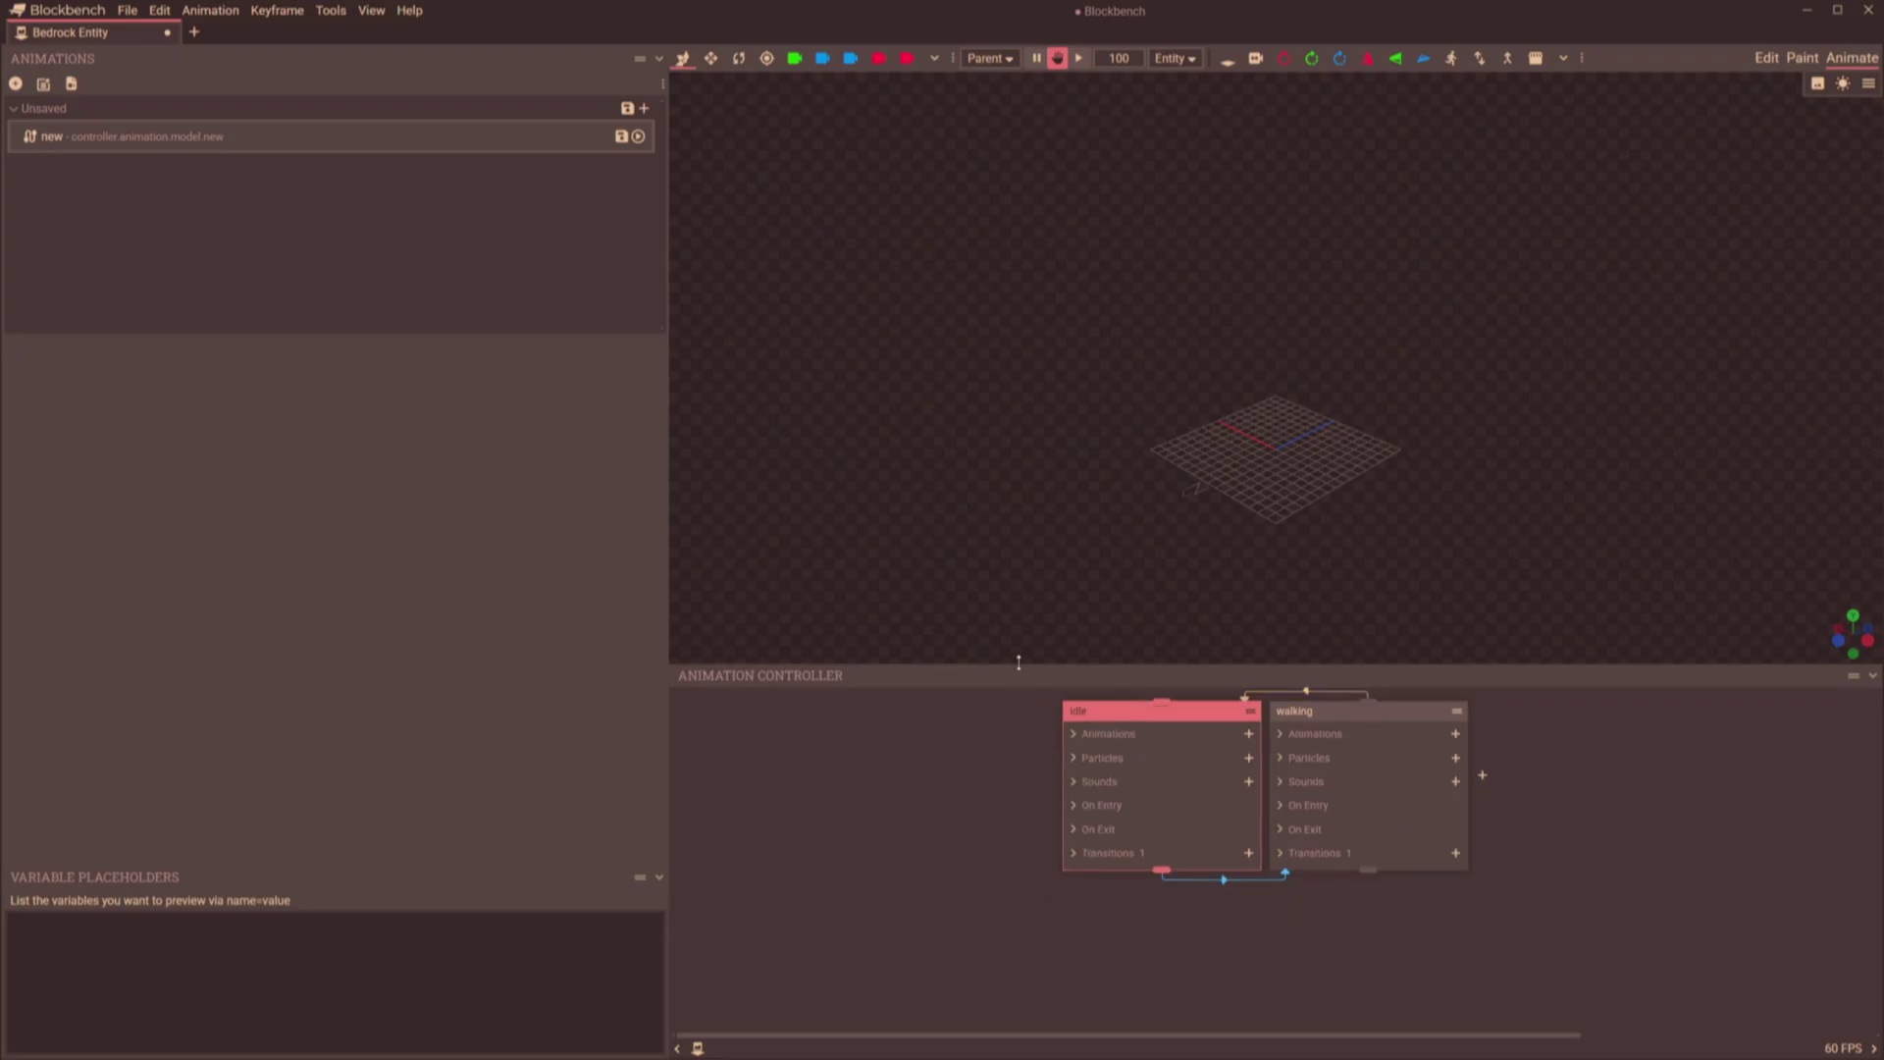
left_click_drag(1018, 662, 1023, 428)
left_click(1482, 535)
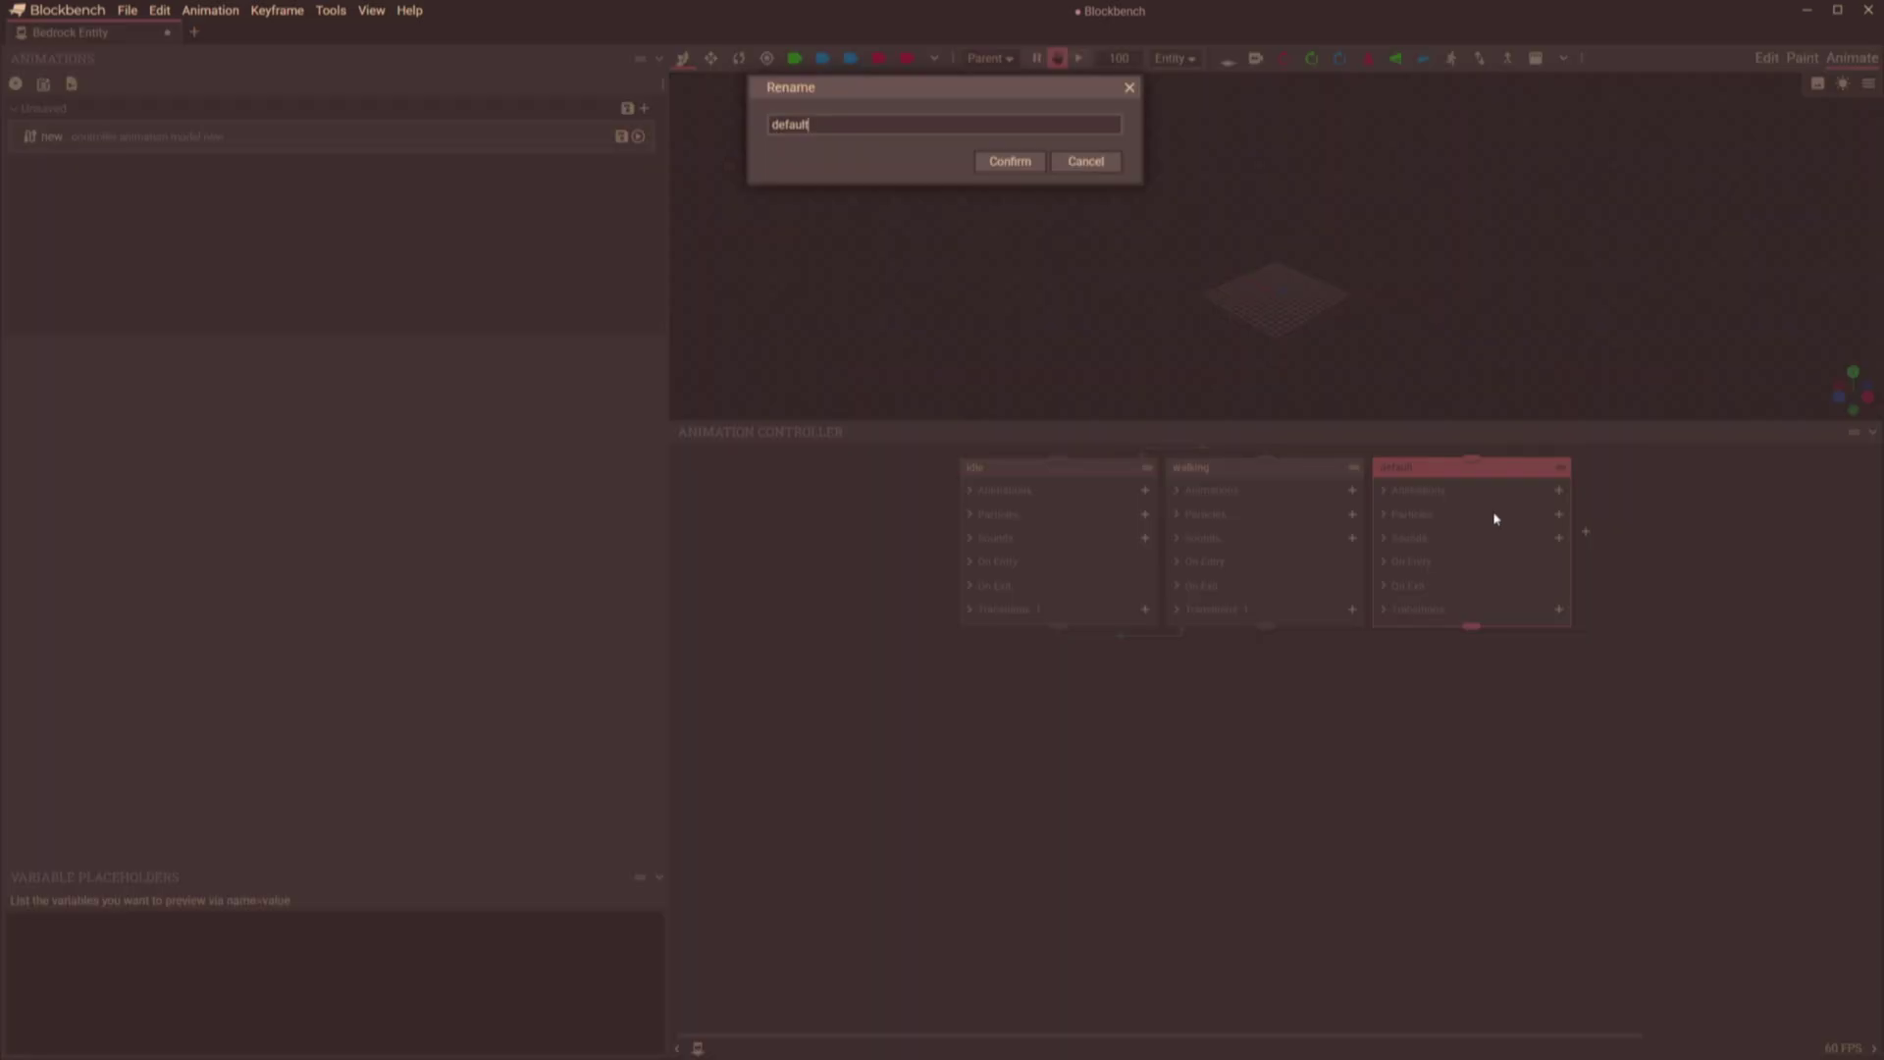
left_click(1036, 165)
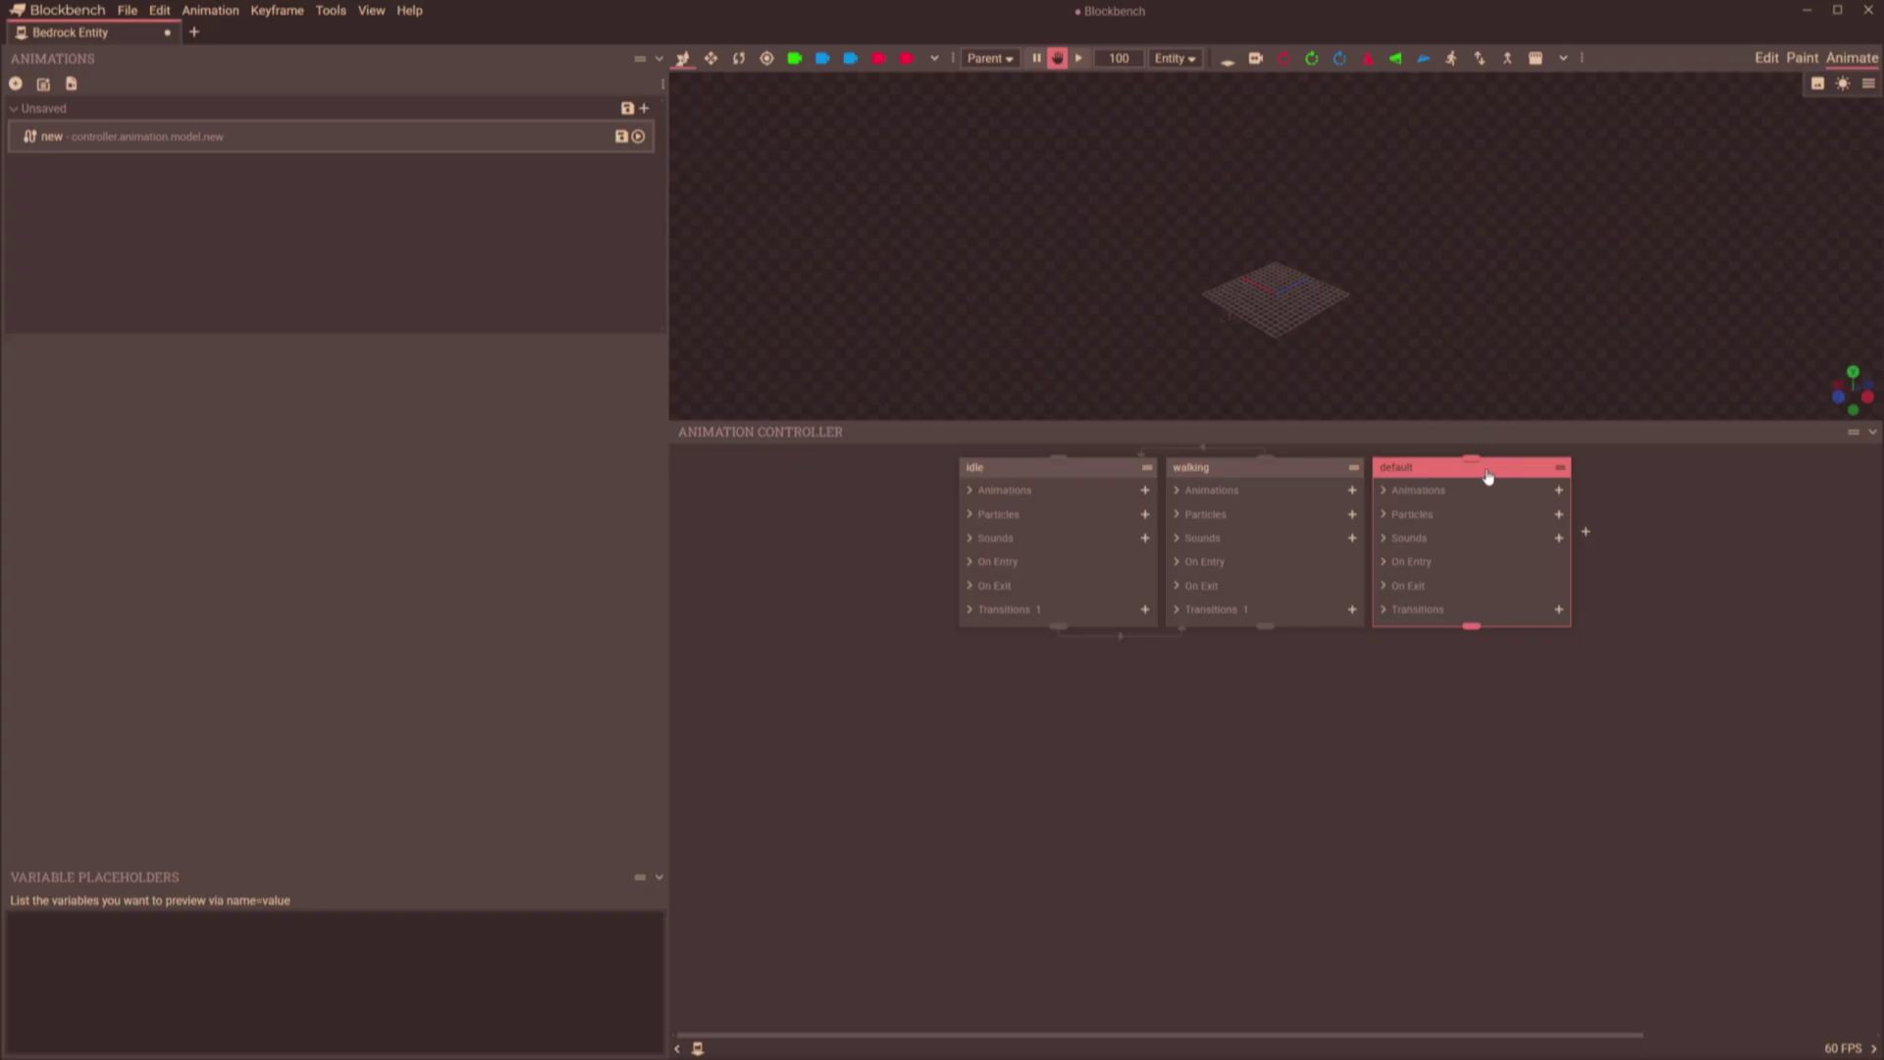
Move the default state aside and add another state before it, accepting the suggested name.
left_click_drag(1487, 476, 1509, 476)
left_click(1378, 533)
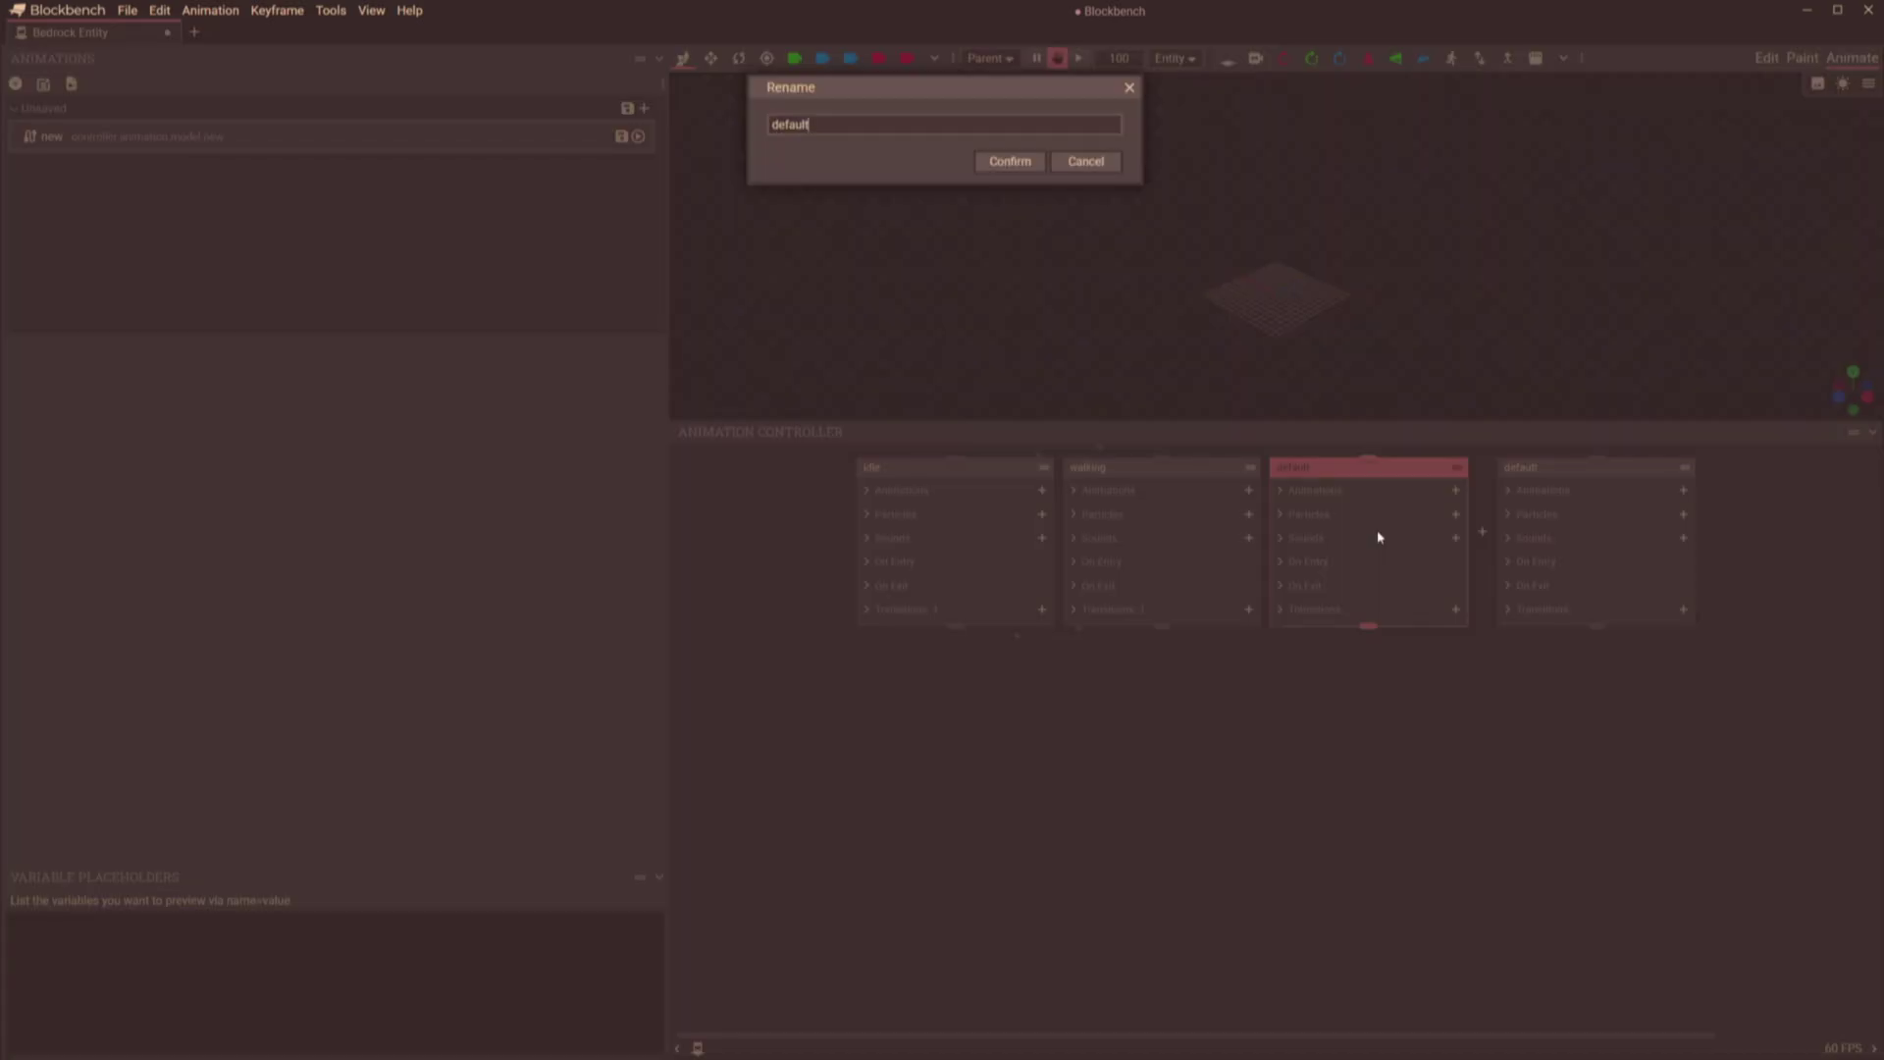
left_click(1009, 165)
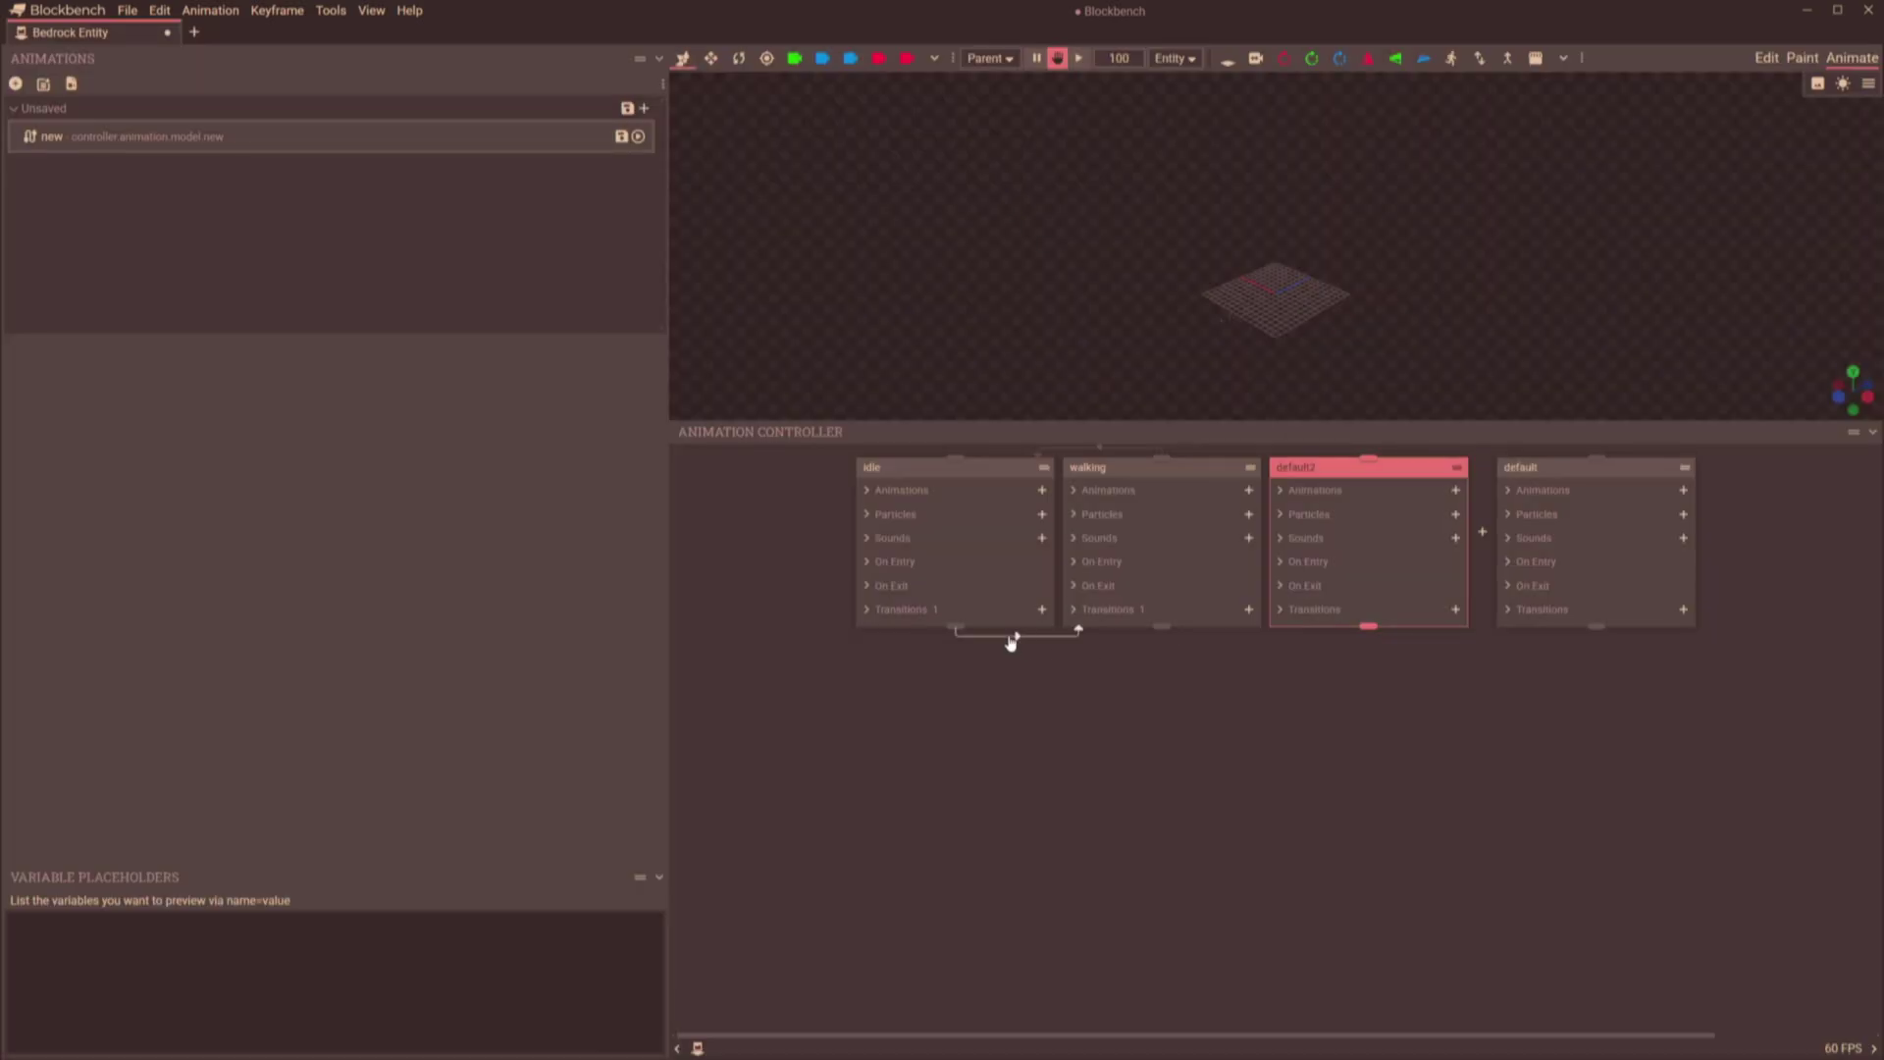
Add a transition from the idle state to default2 and enter "I don't rea" as its condition.
left_click(1100, 691)
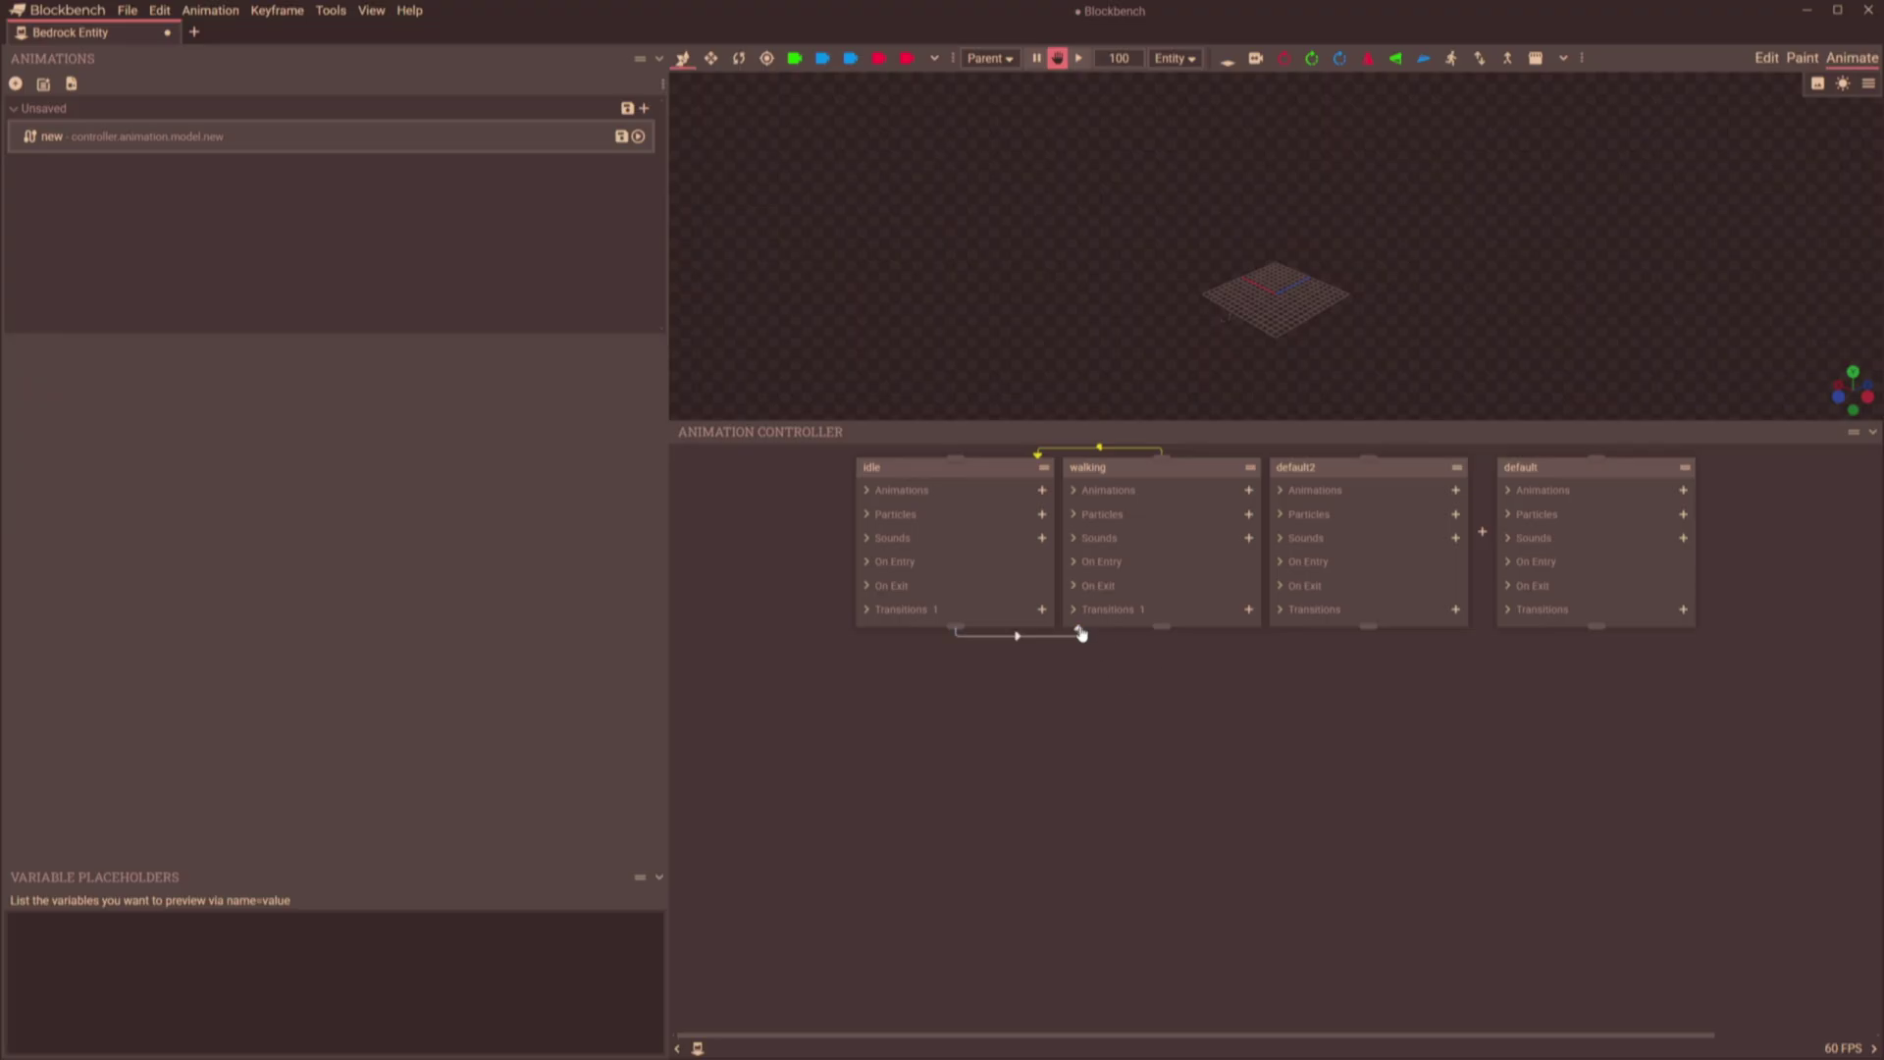
left_click(1080, 633)
left_click(1042, 610)
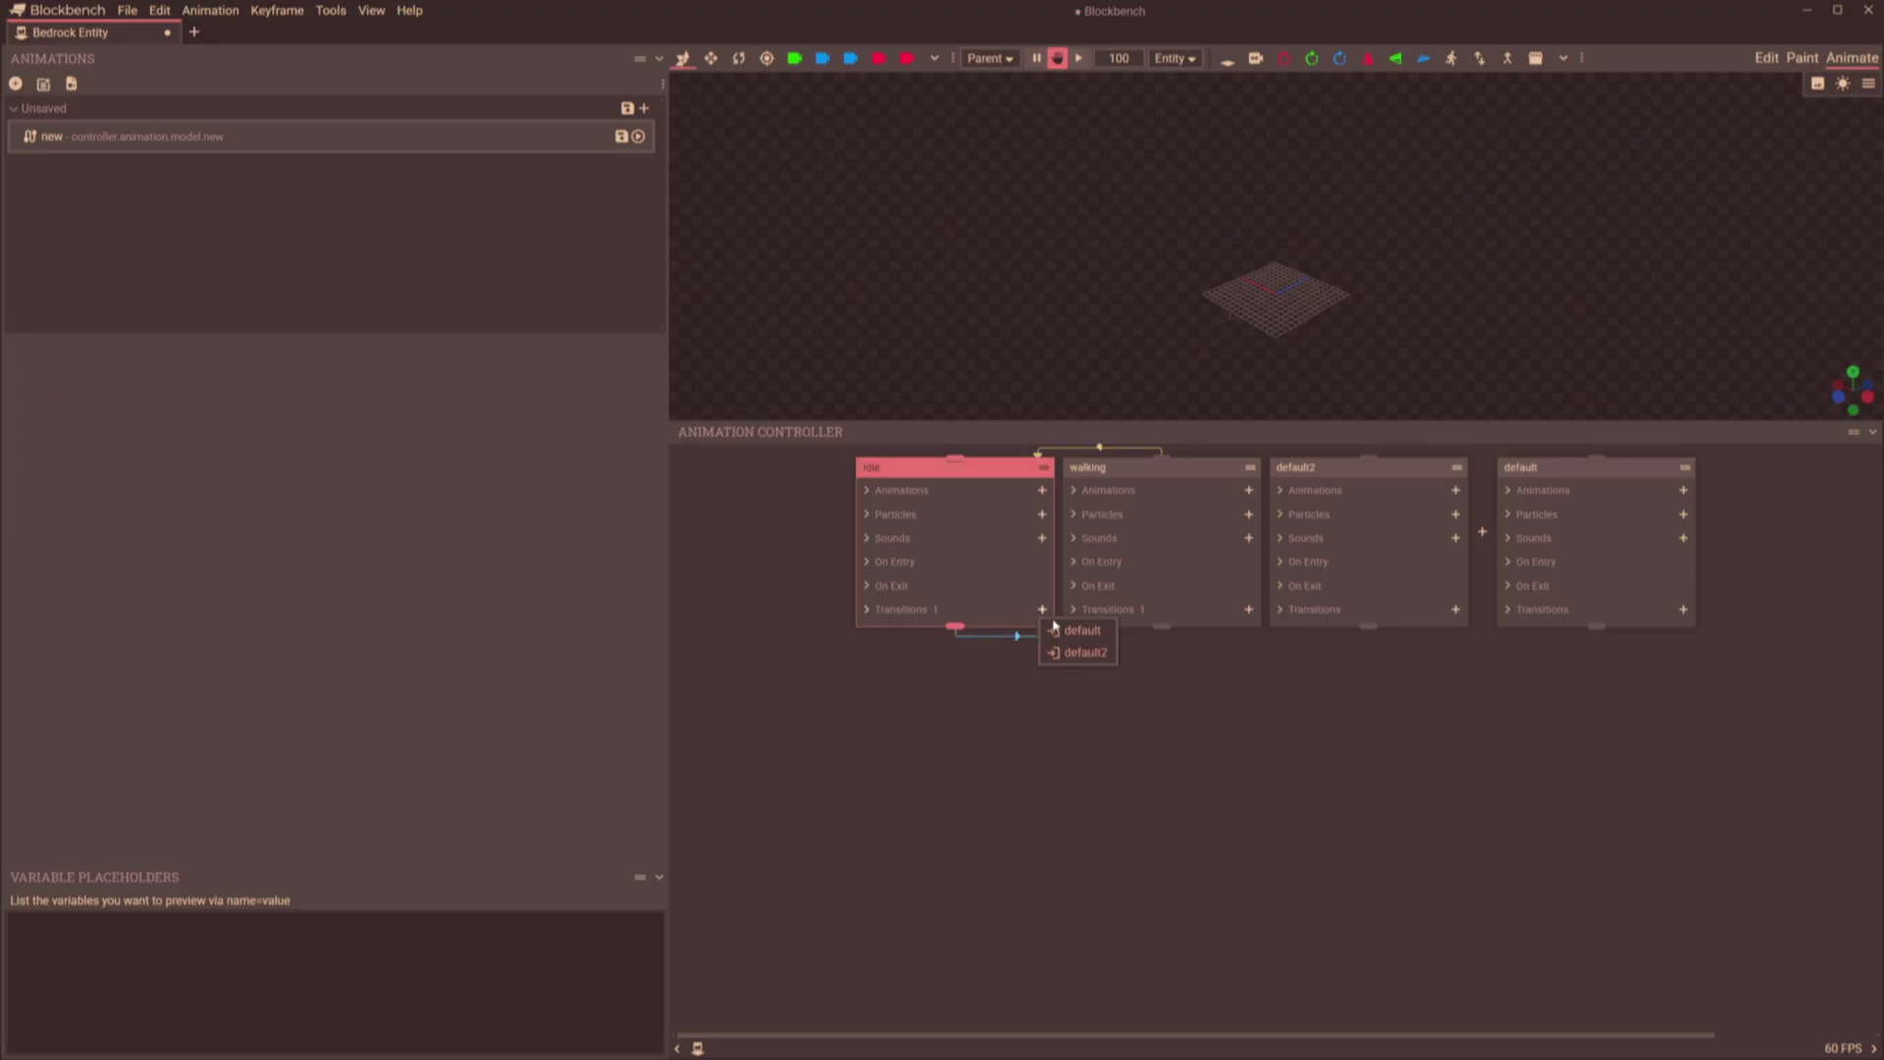
left_click(1077, 653)
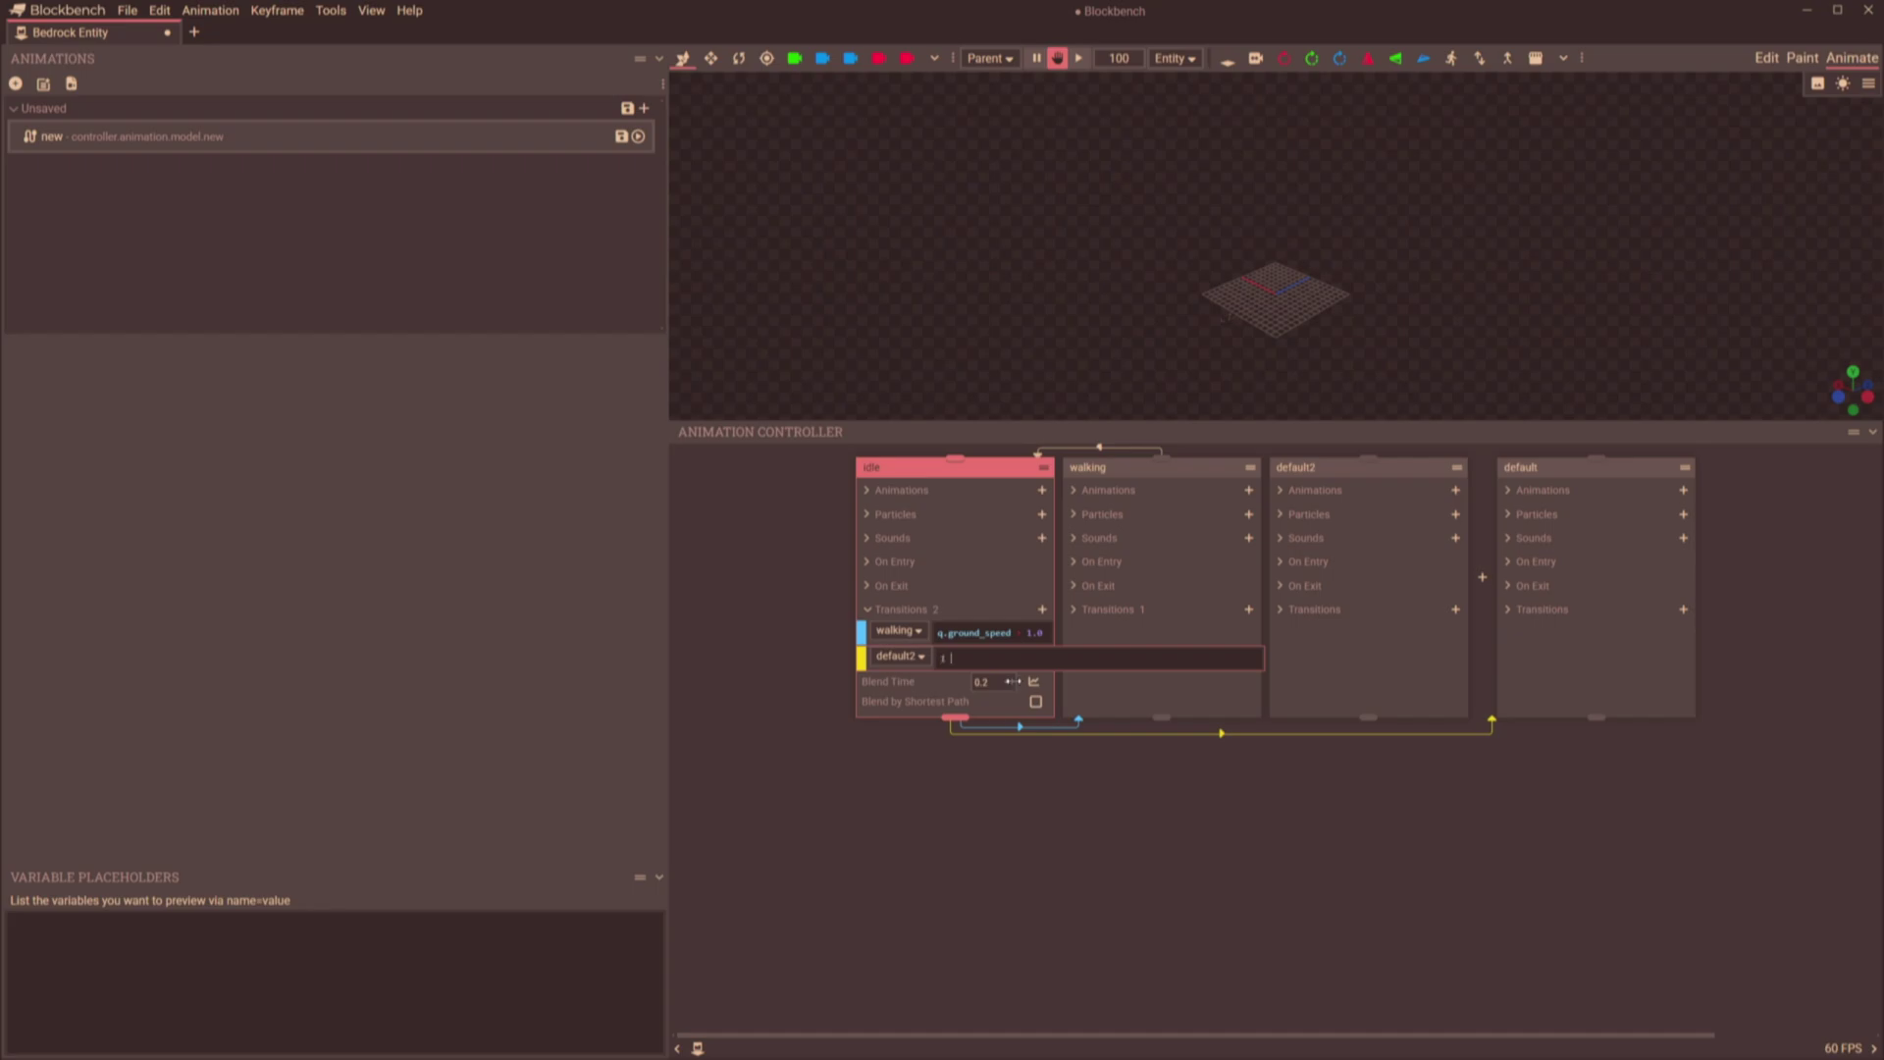
type("I don't rea")
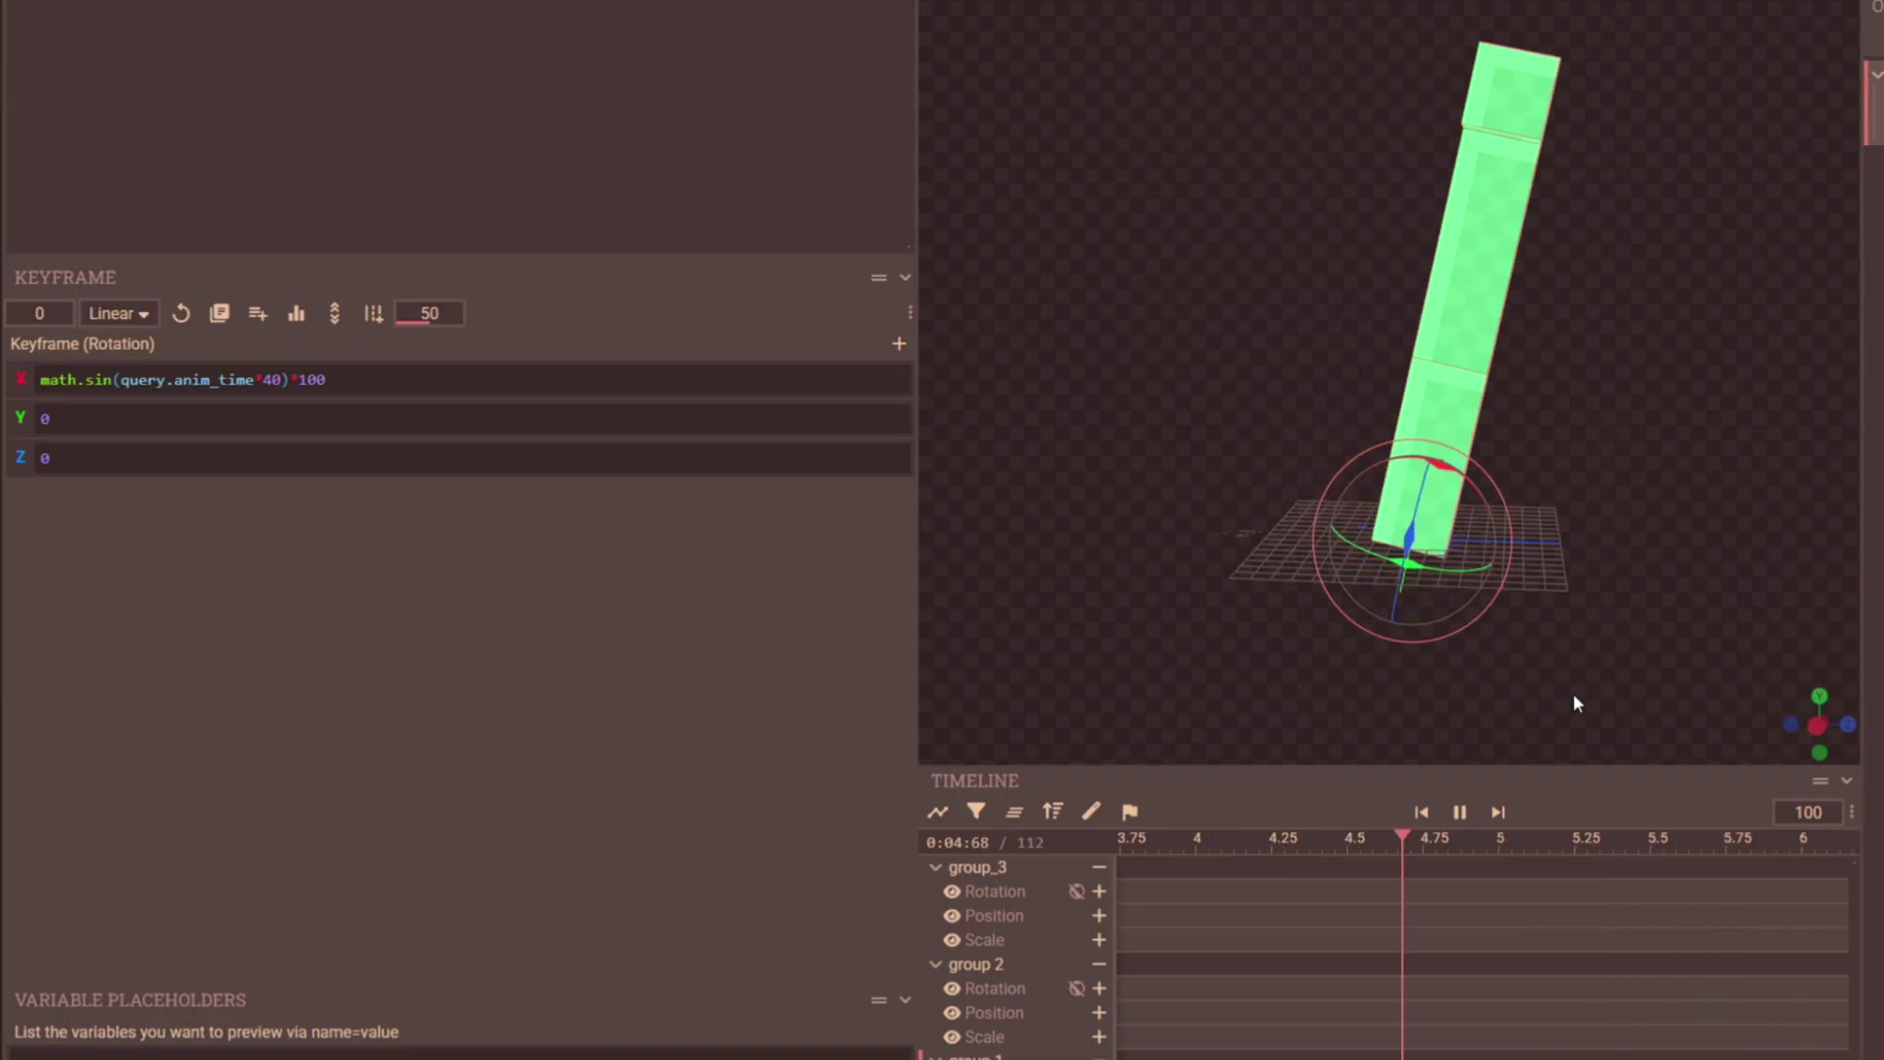
Stop the playback of the bone rotation driven by math.sin(query.anim_time*40)*100.
left_click(1460, 811)
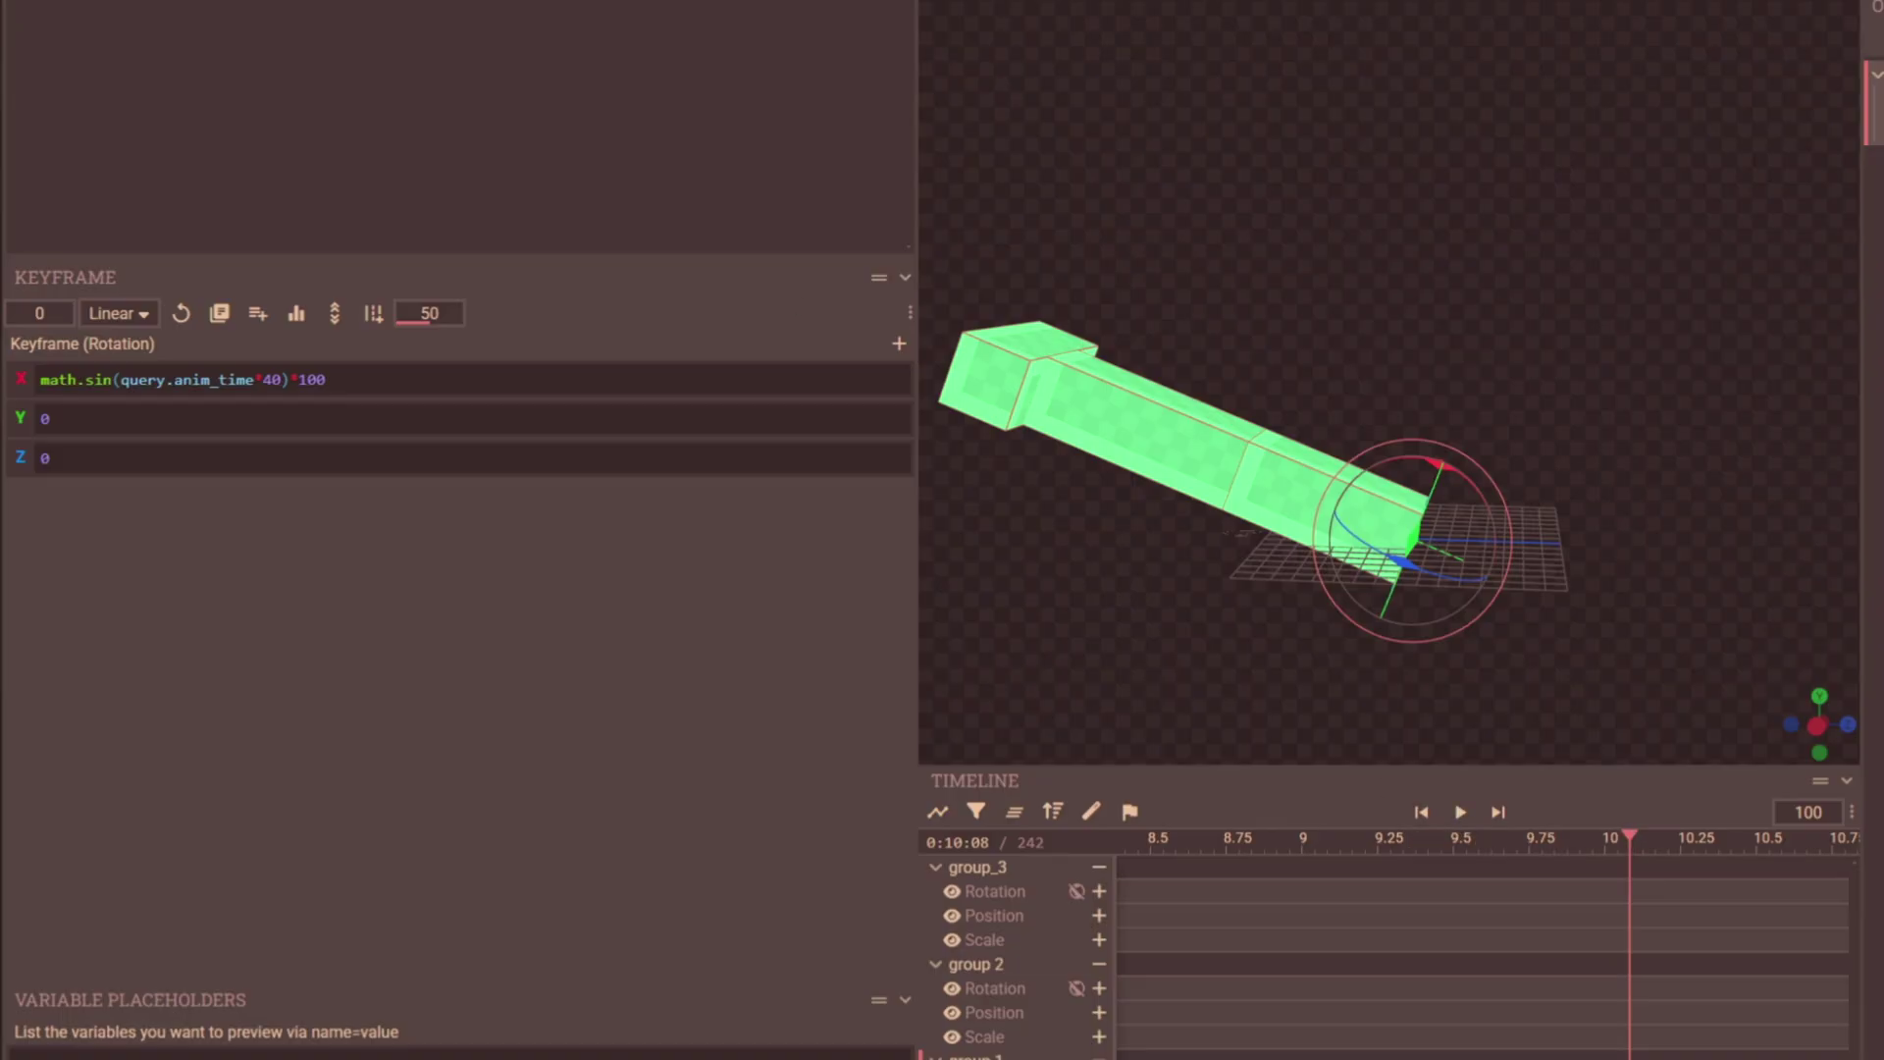
left_click(1554, 377)
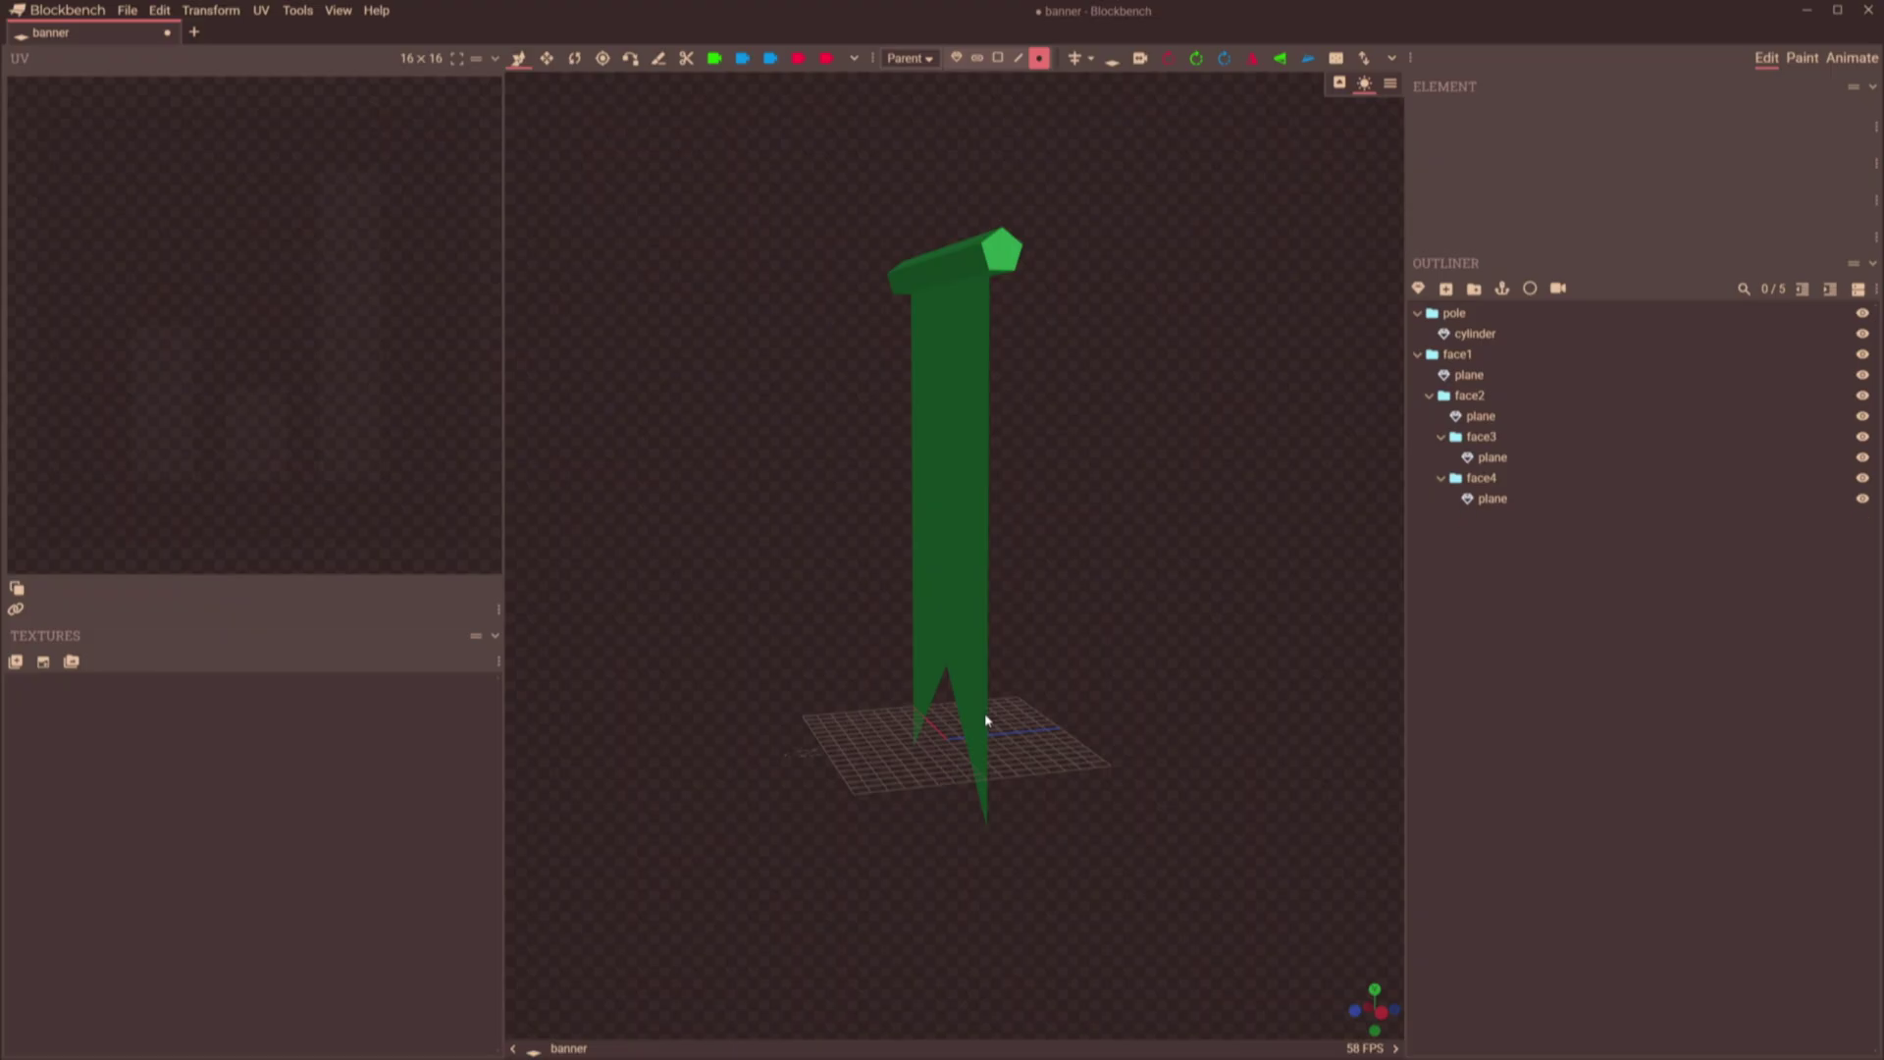
Redo the addition of ik_locator and ik_focus to the banner, and nest the face4 group inside face3.
key("ctrl+y")
key("ctrl+y")
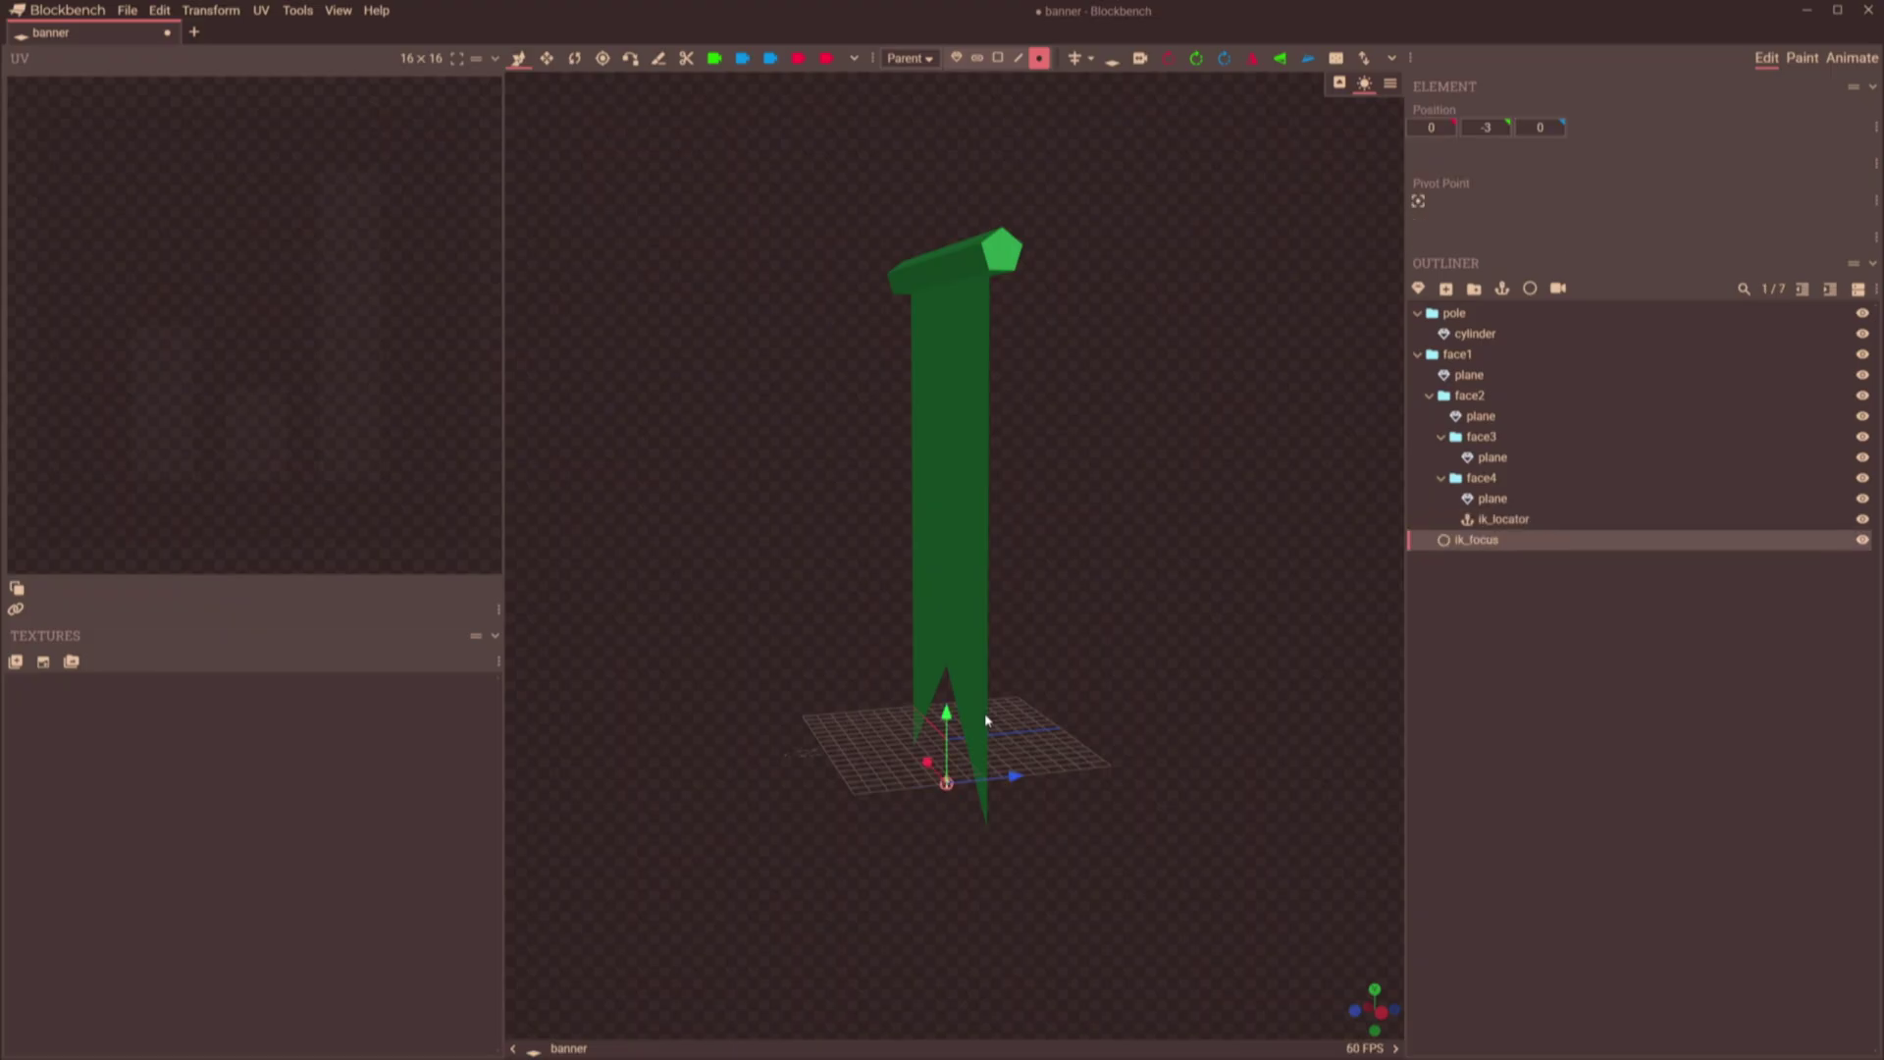
left_click(1481, 478)
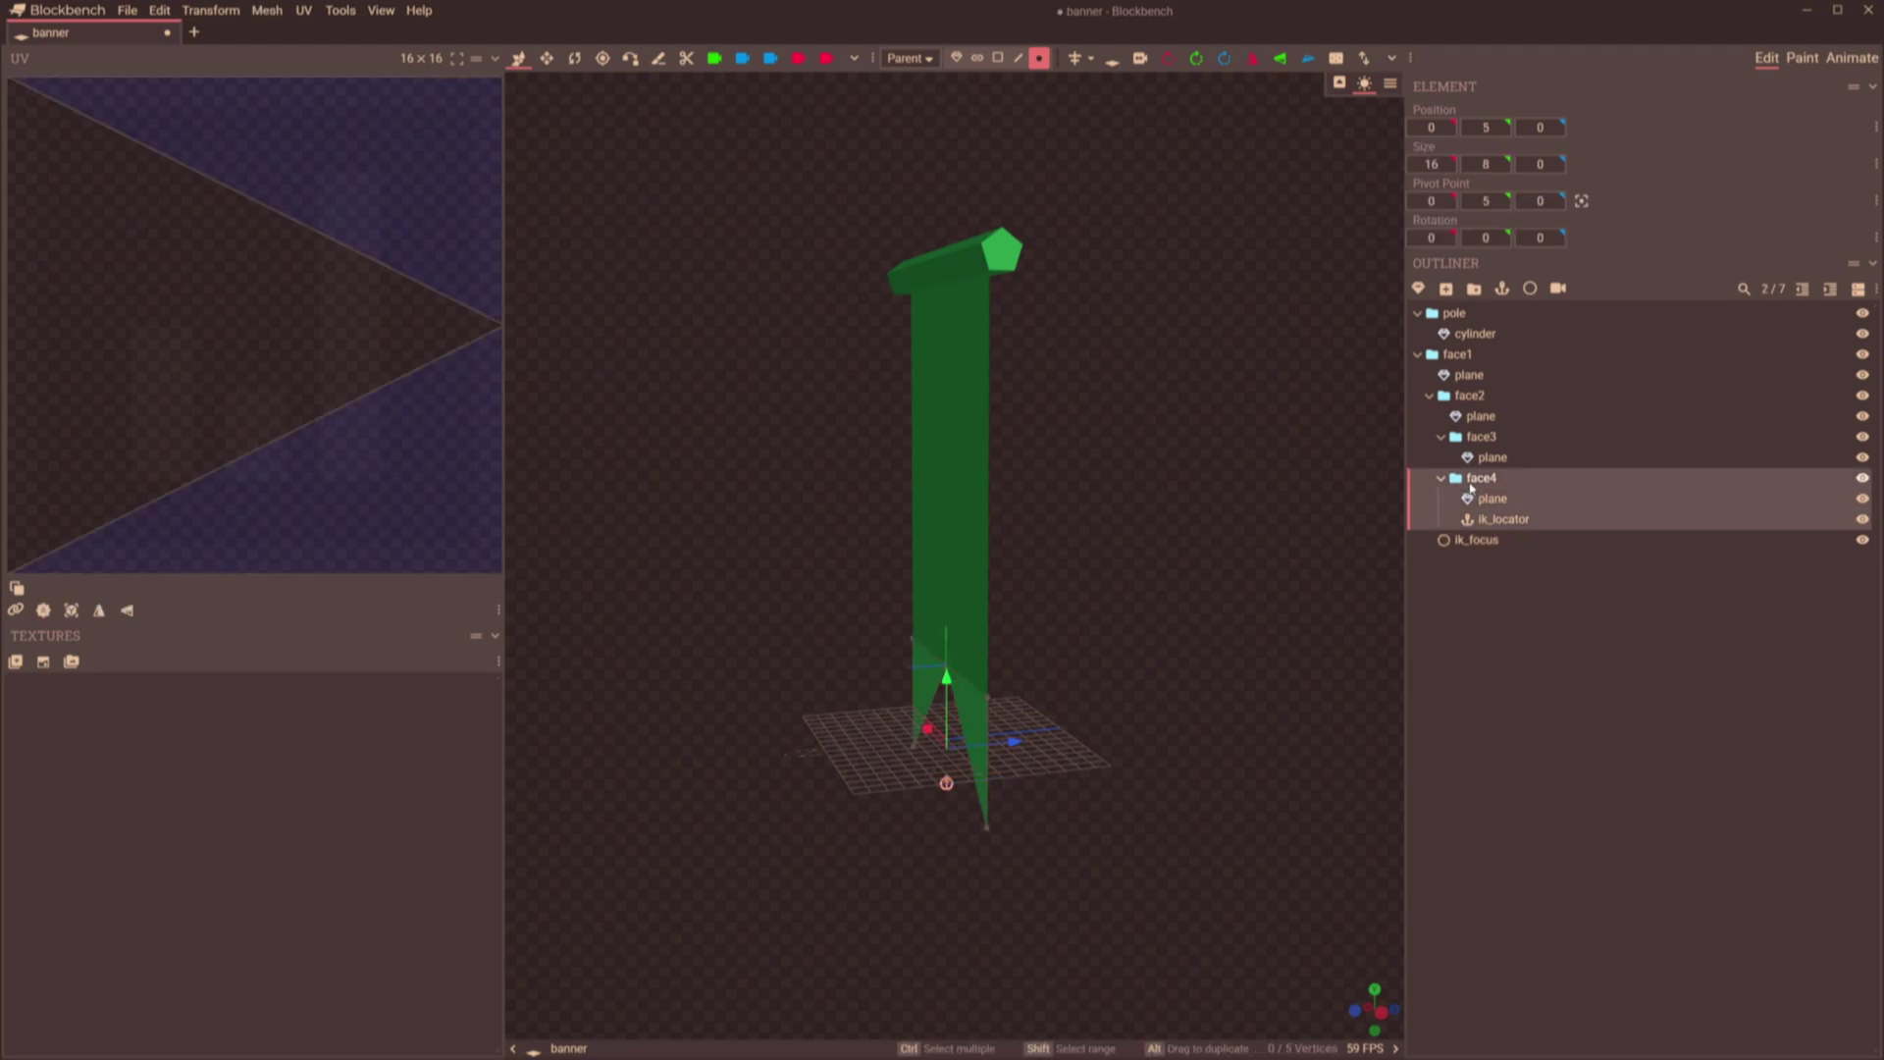
left_click_drag(1481, 478, 1483, 438)
Switch to Animate mode and play the banner's inverse kinematics animation.
left_click(1850, 59)
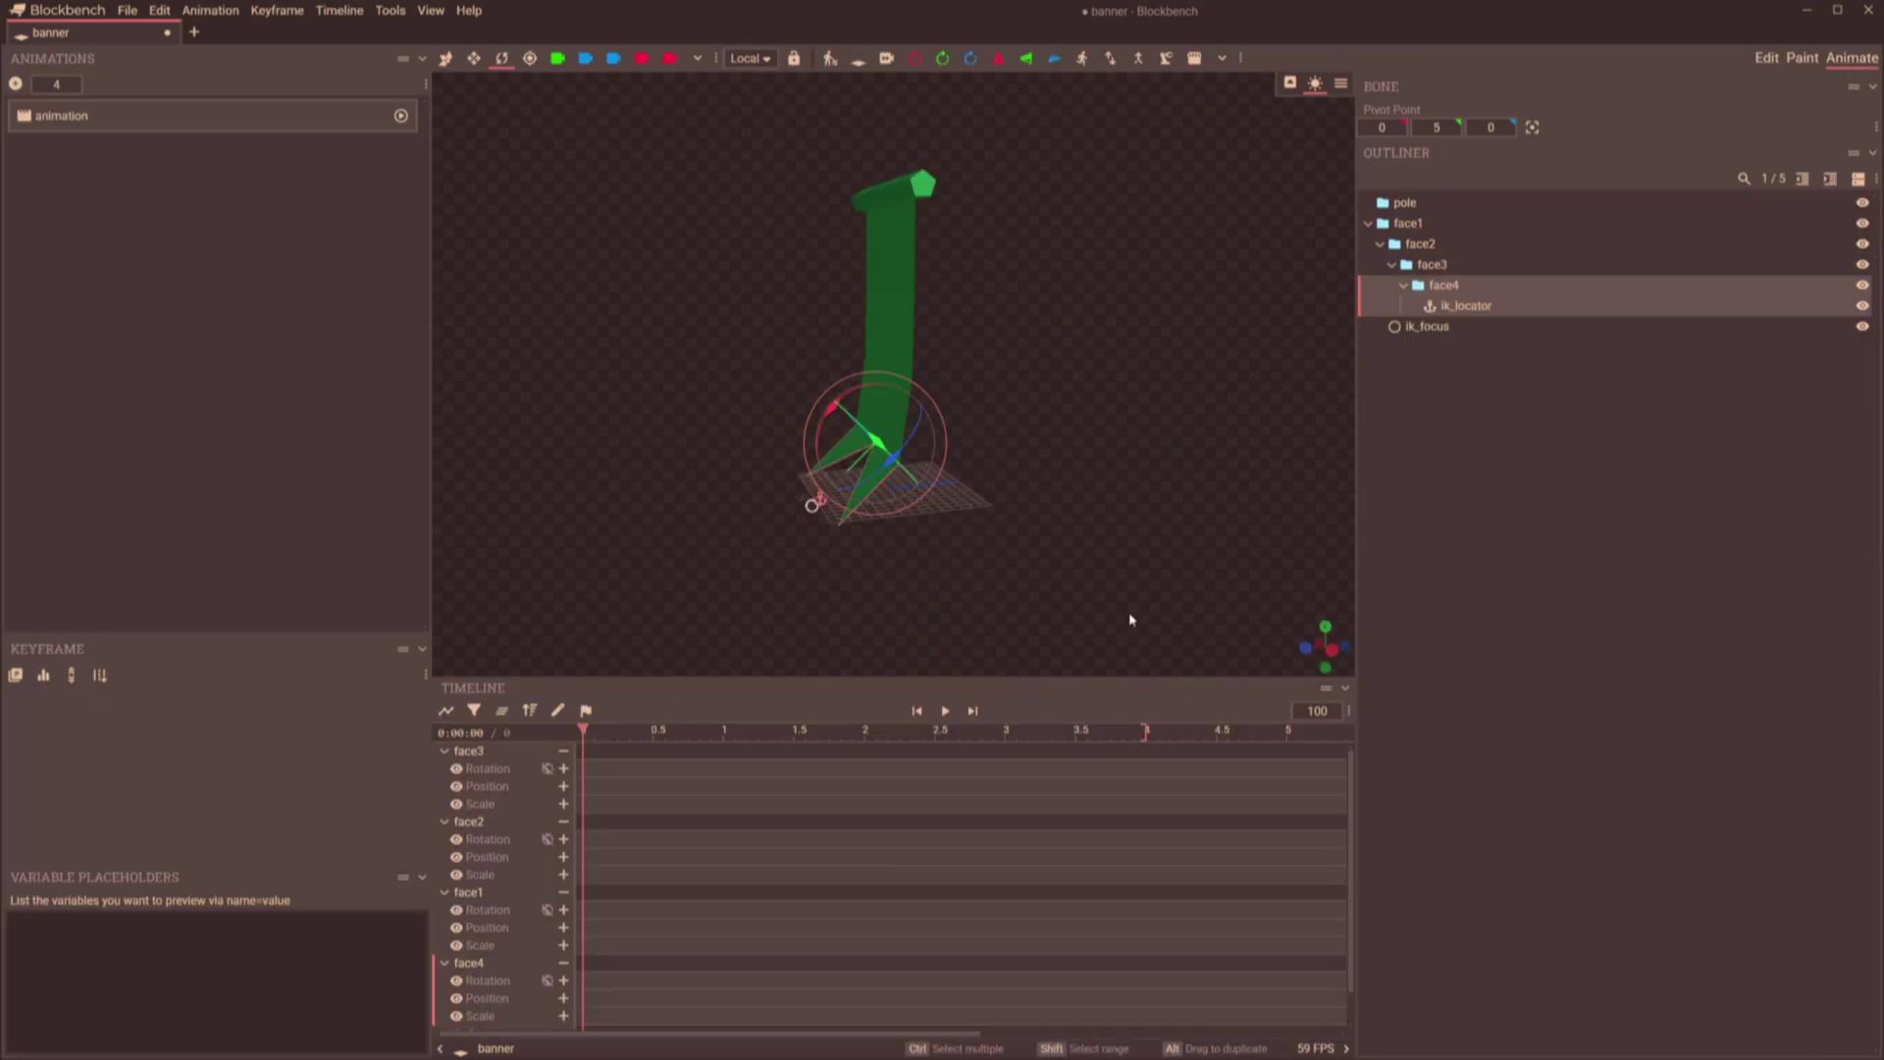
left_click(946, 710)
left_click(1520, 464)
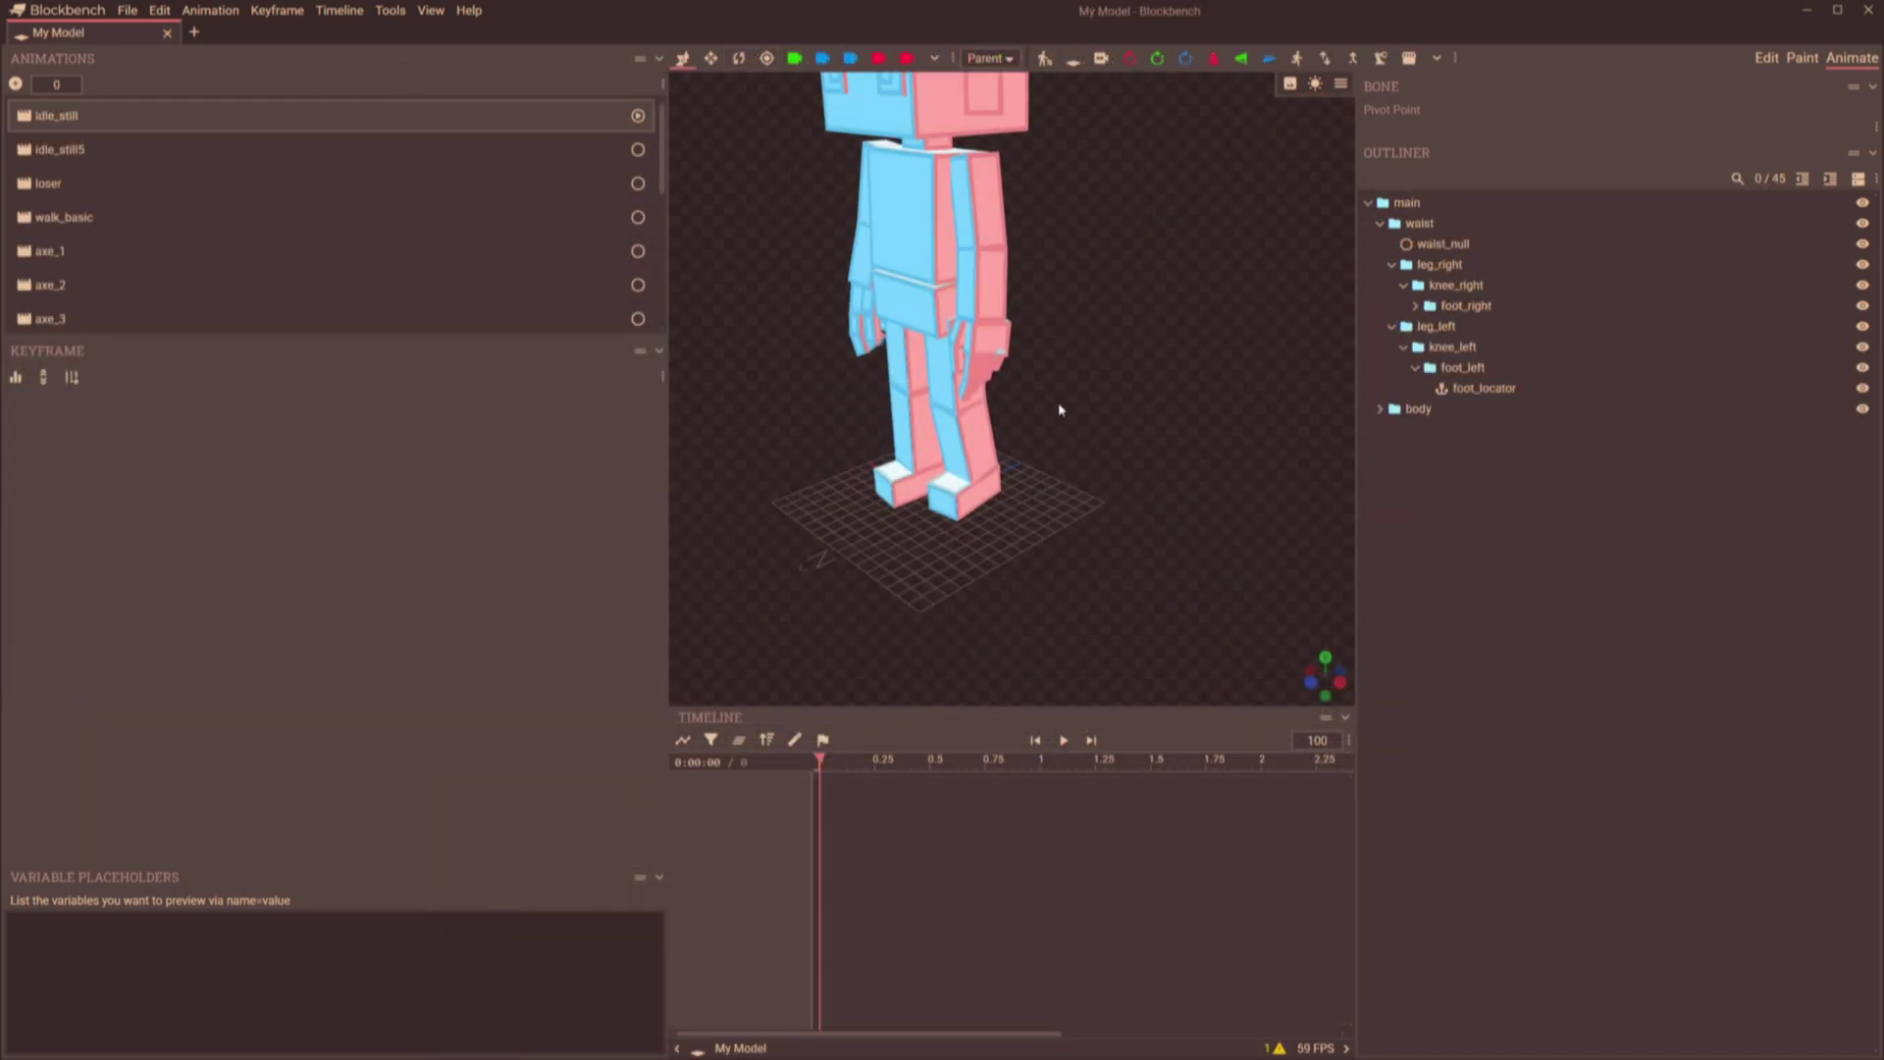
Select the waist_null object near the left foot and move it to keyframe its position at 0 s in idle_still.
left_click_drag(1059, 410, 1026, 432)
scroll(1008, 560, "up", 4)
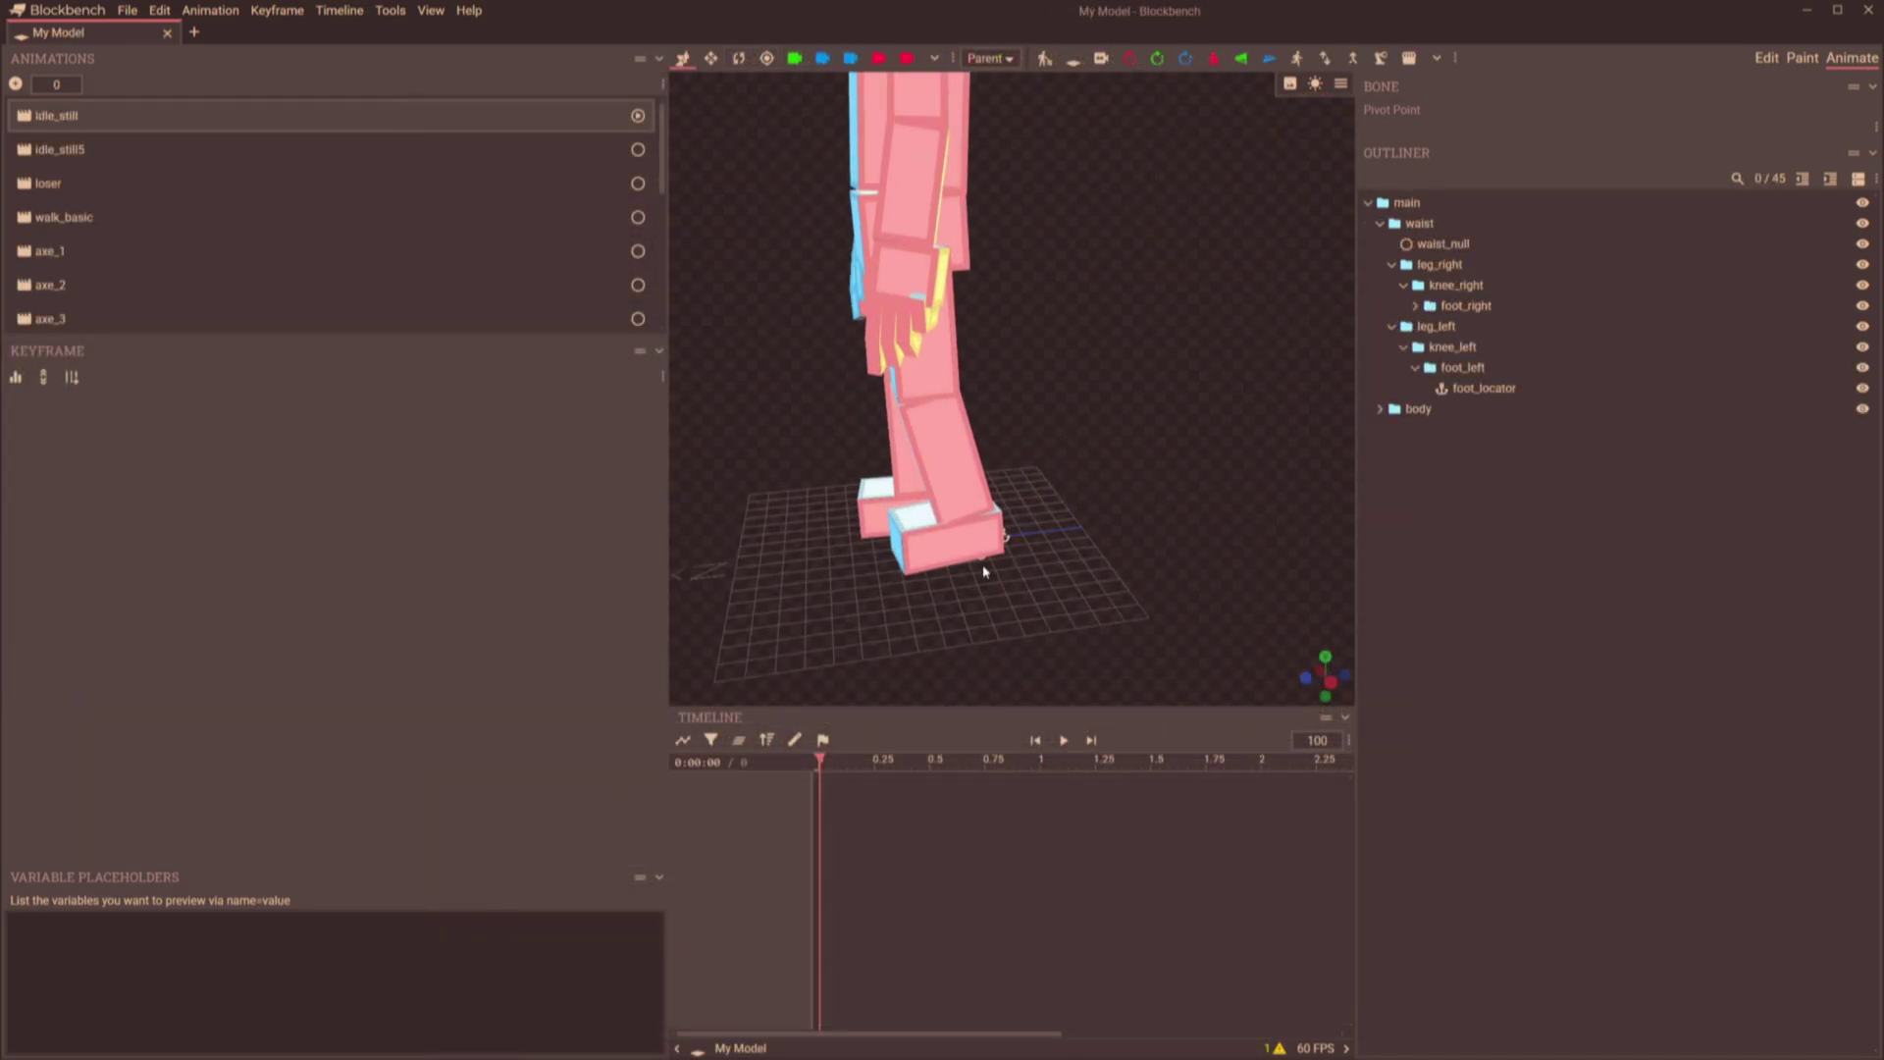
left_click(982, 559)
mouse_move(1018, 573)
left_mouse_down()
mouse_move(1094, 547)
mouse_move(1010, 592)
left_mouse_up()
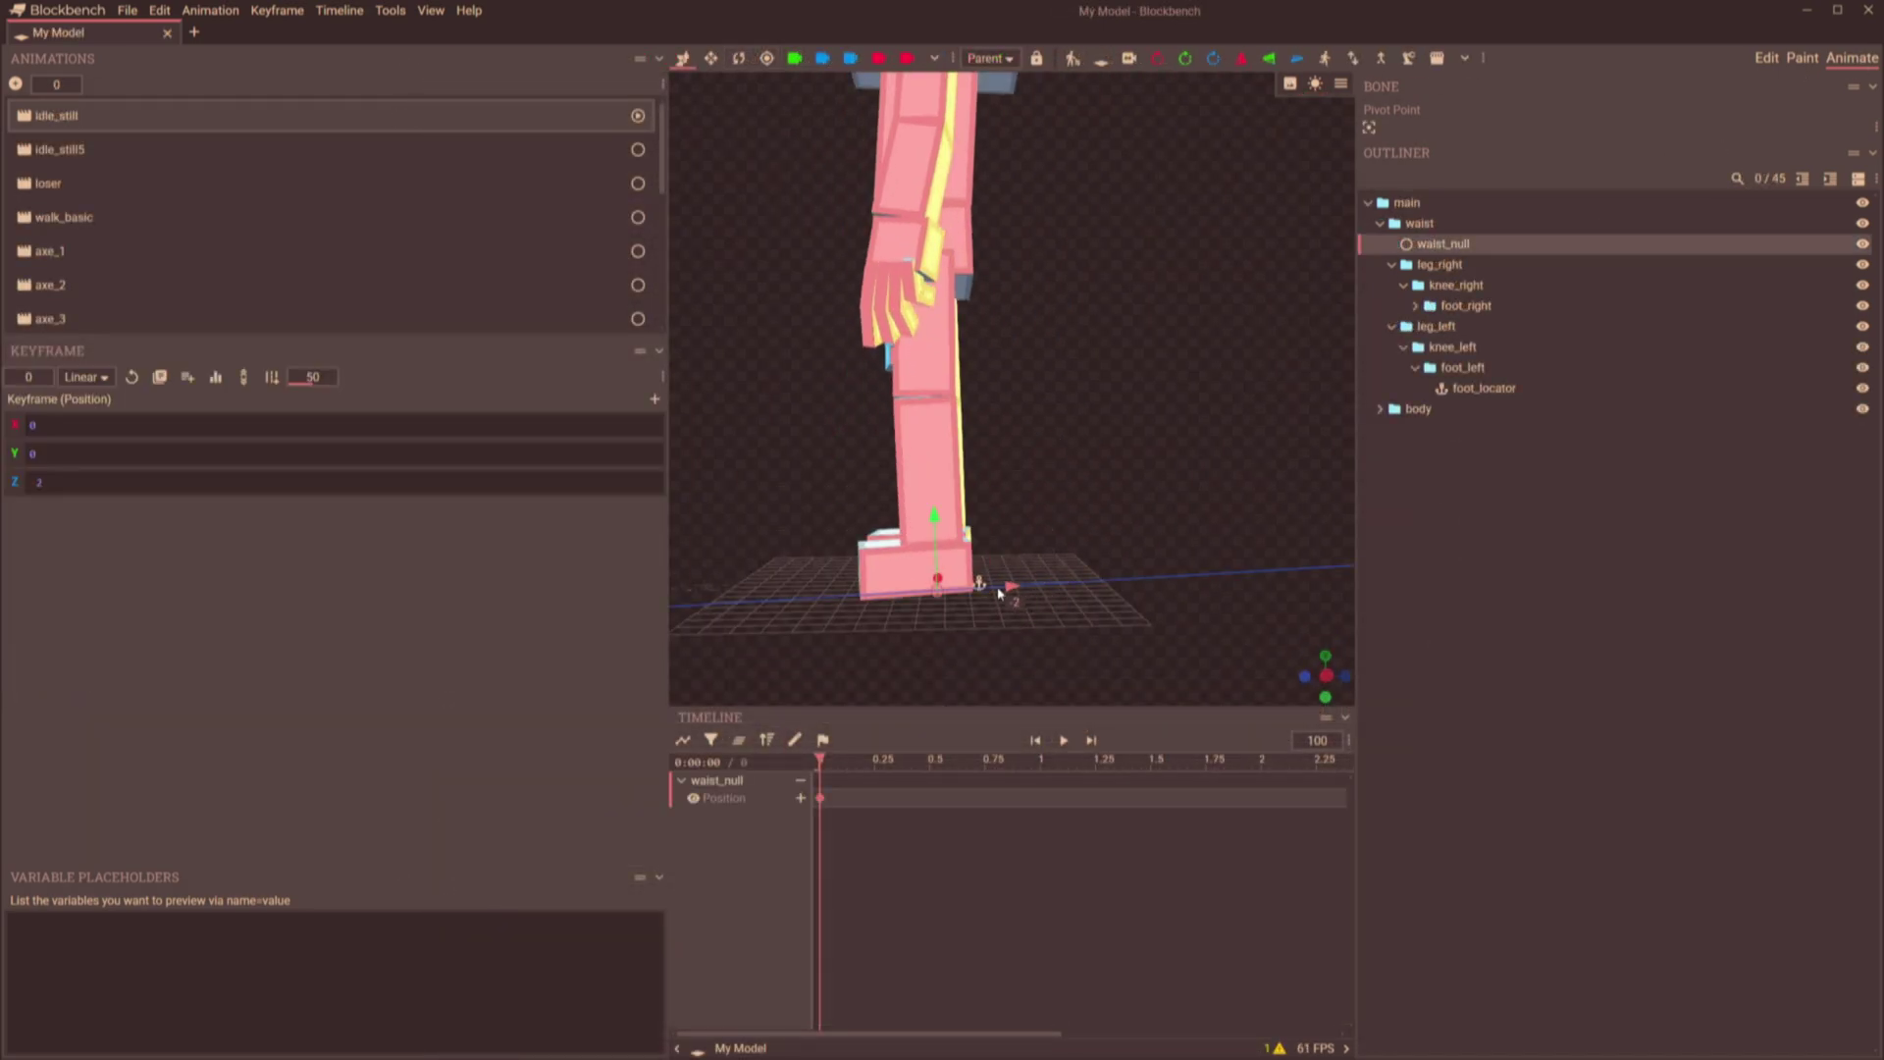
left_click_drag(939, 535, 1172, 509)
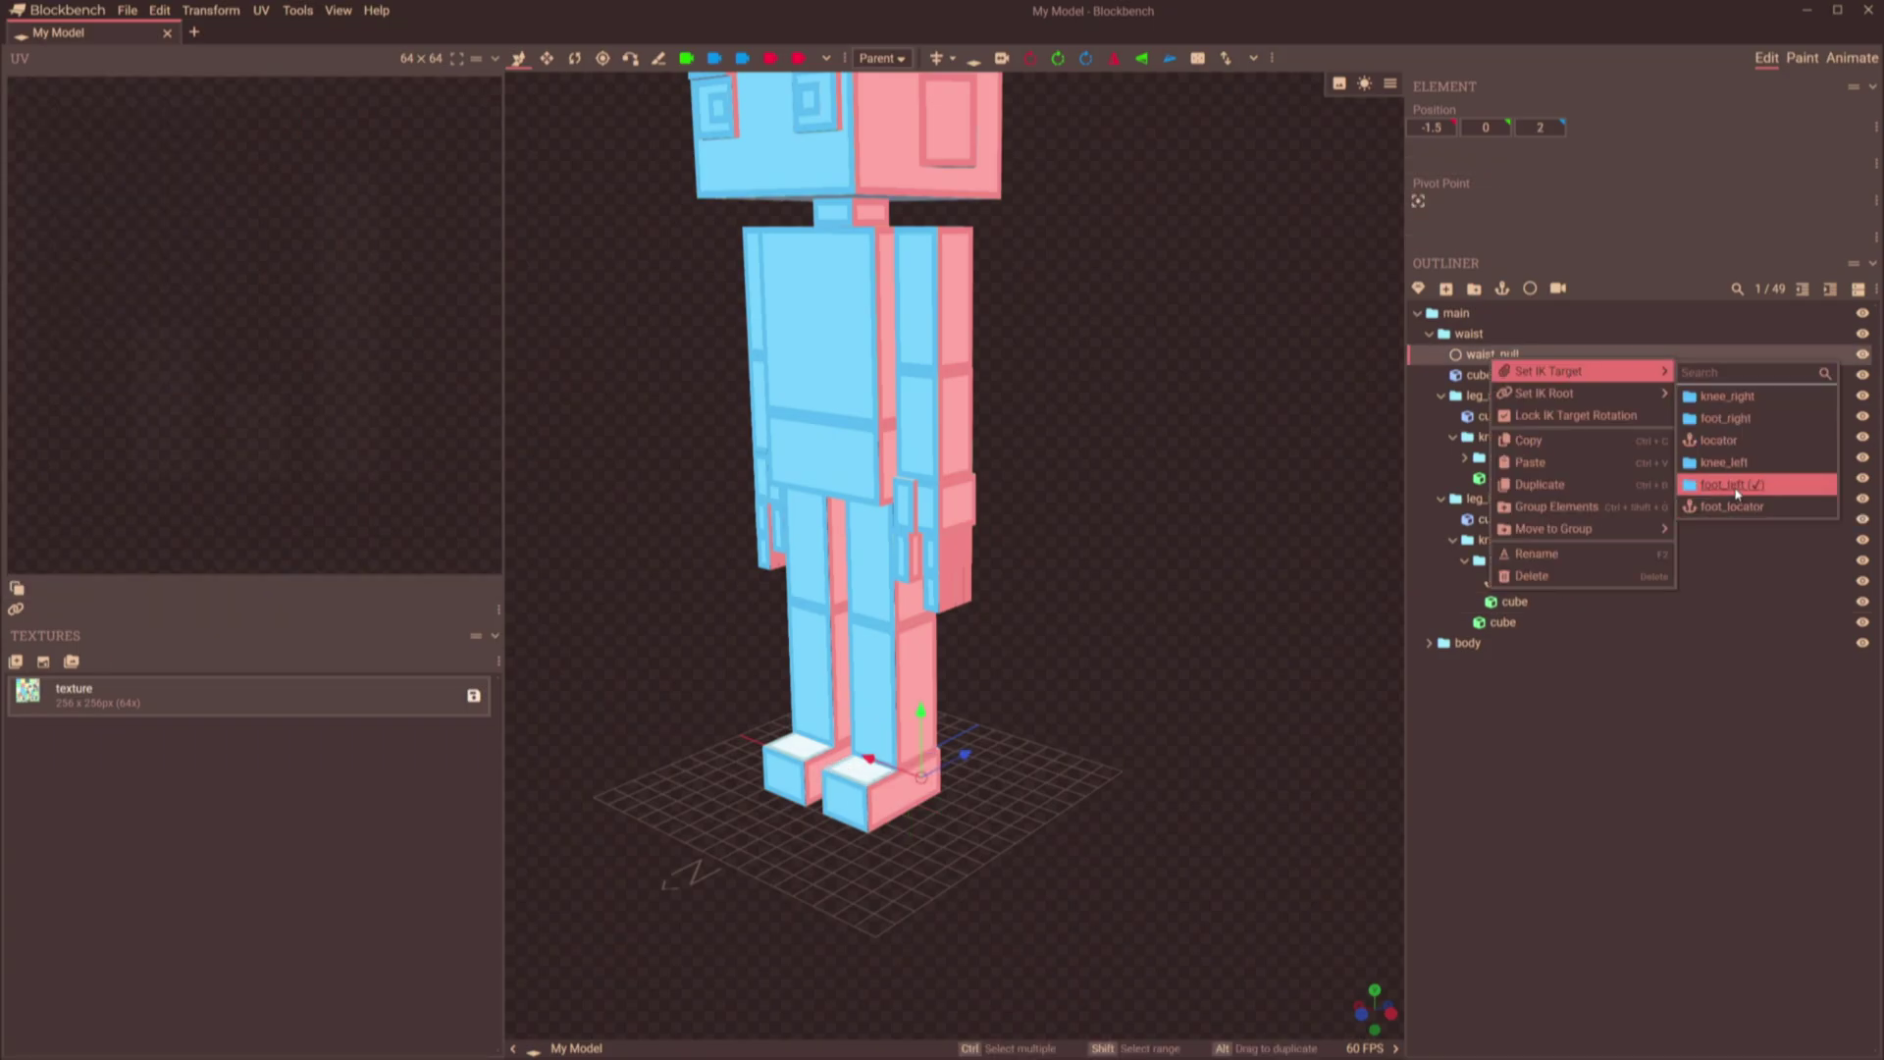
Set the IK target of waist_null to foot_left and delete the foot_locator.
left_click(1732, 484)
left_click(1554, 584)
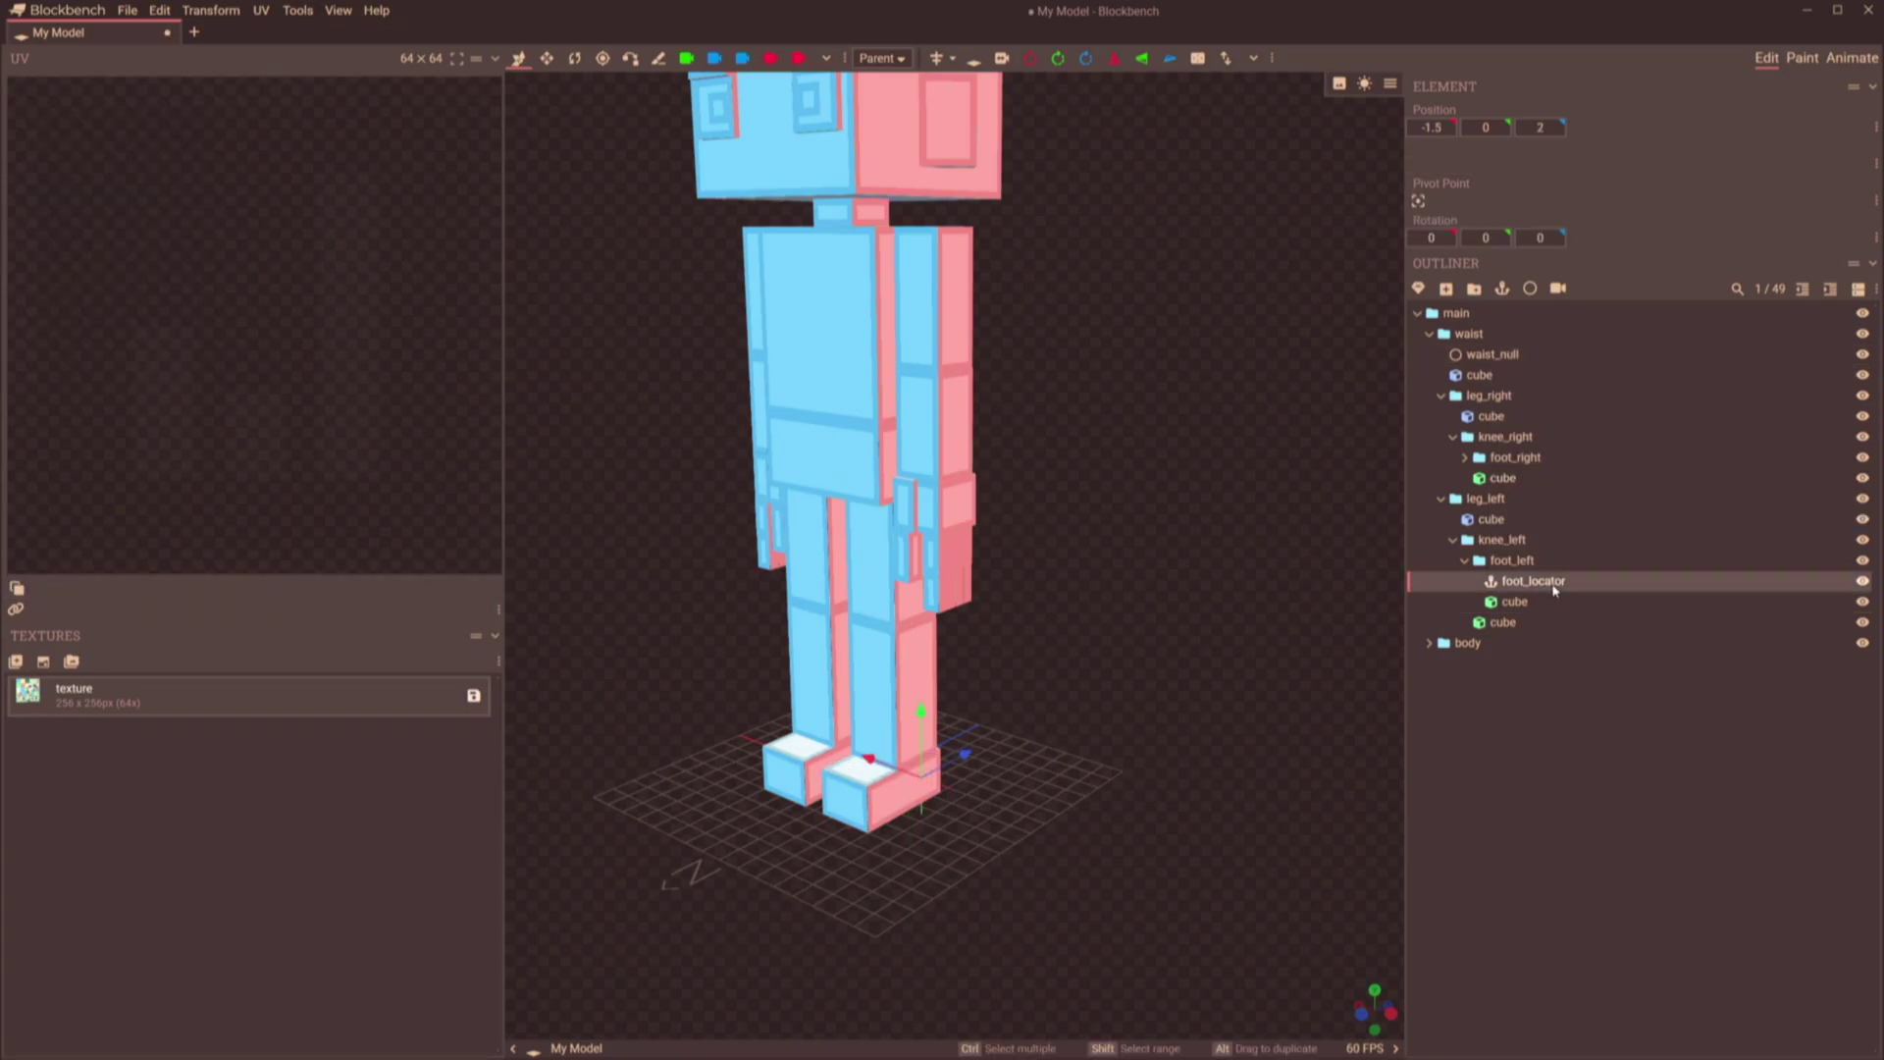
key("Delete")
In Animate mode, select waist_null at the left foot and move it upward to test the leg's IK.
left_click(1858, 62)
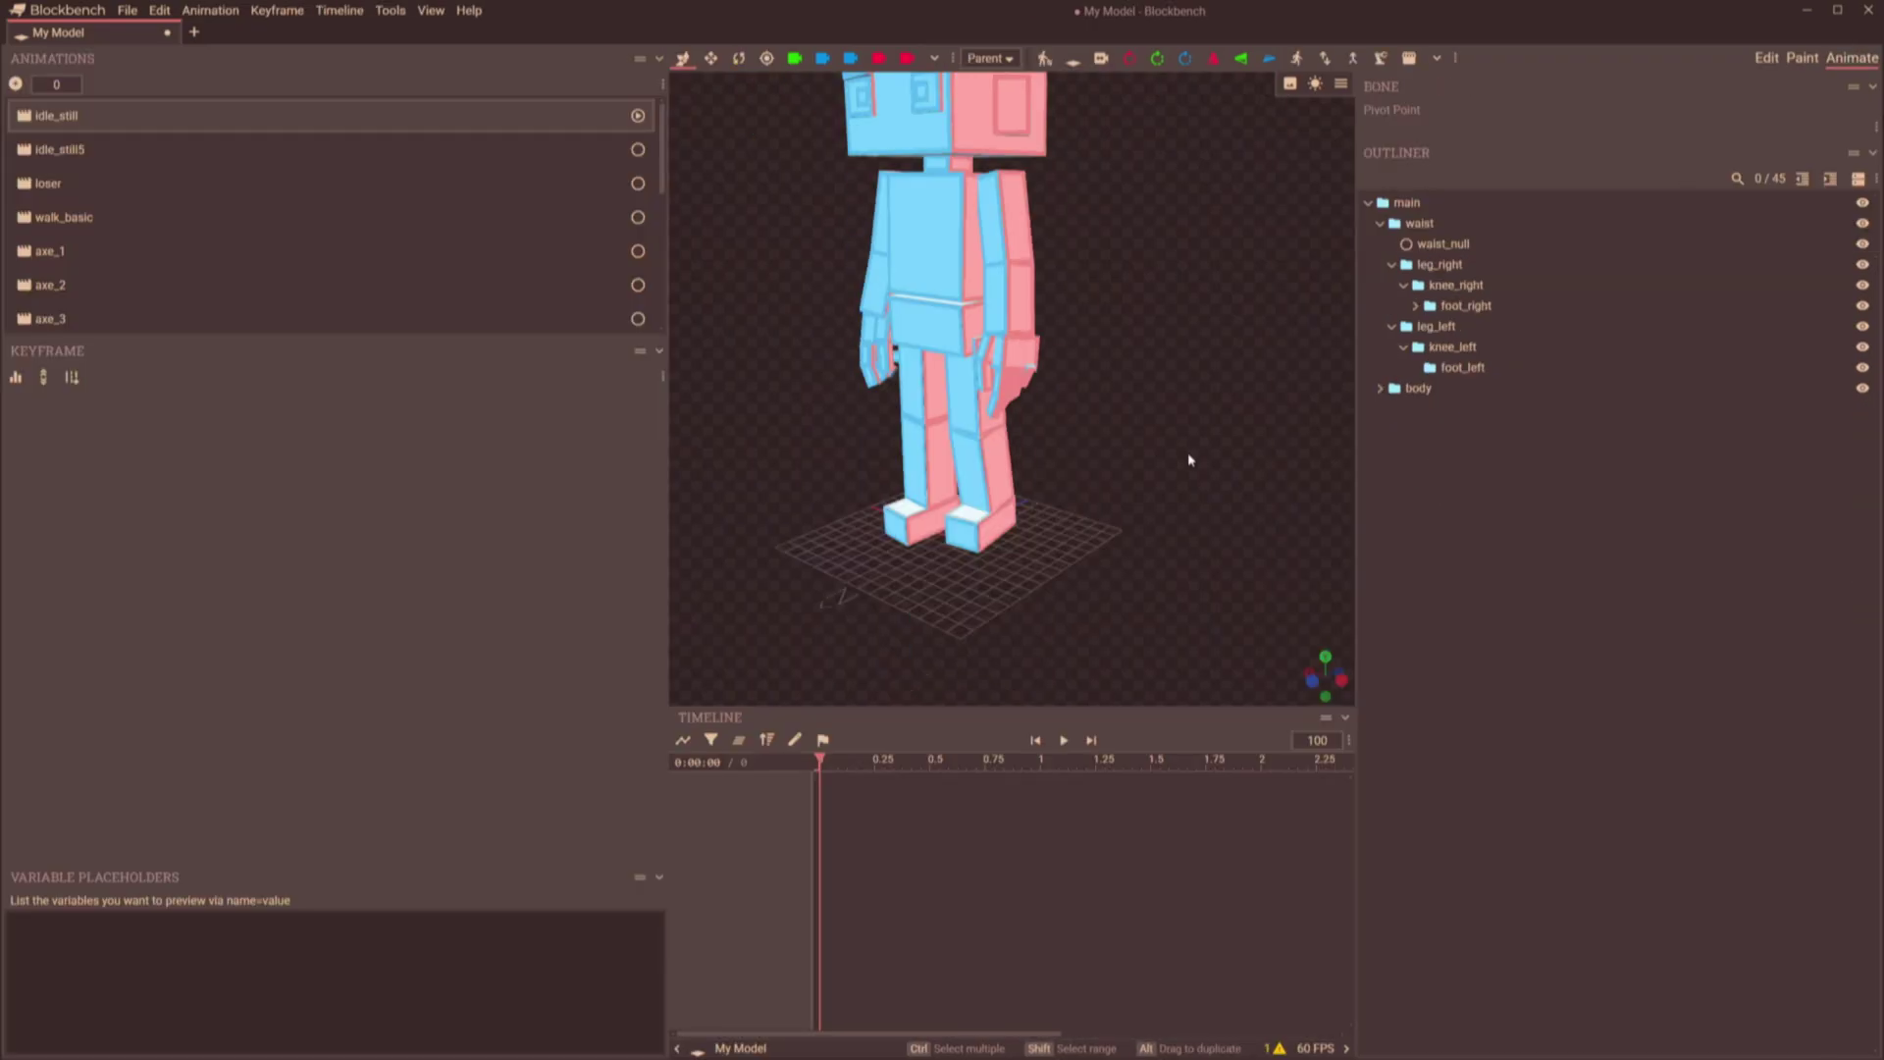
left_click_drag(1189, 458, 991, 525)
left_click(999, 539)
scroll(1080, 530, "up", 3)
right_click_drag(1081, 530, 1087, 435)
left_click_drag(1015, 433, 1015, 385)
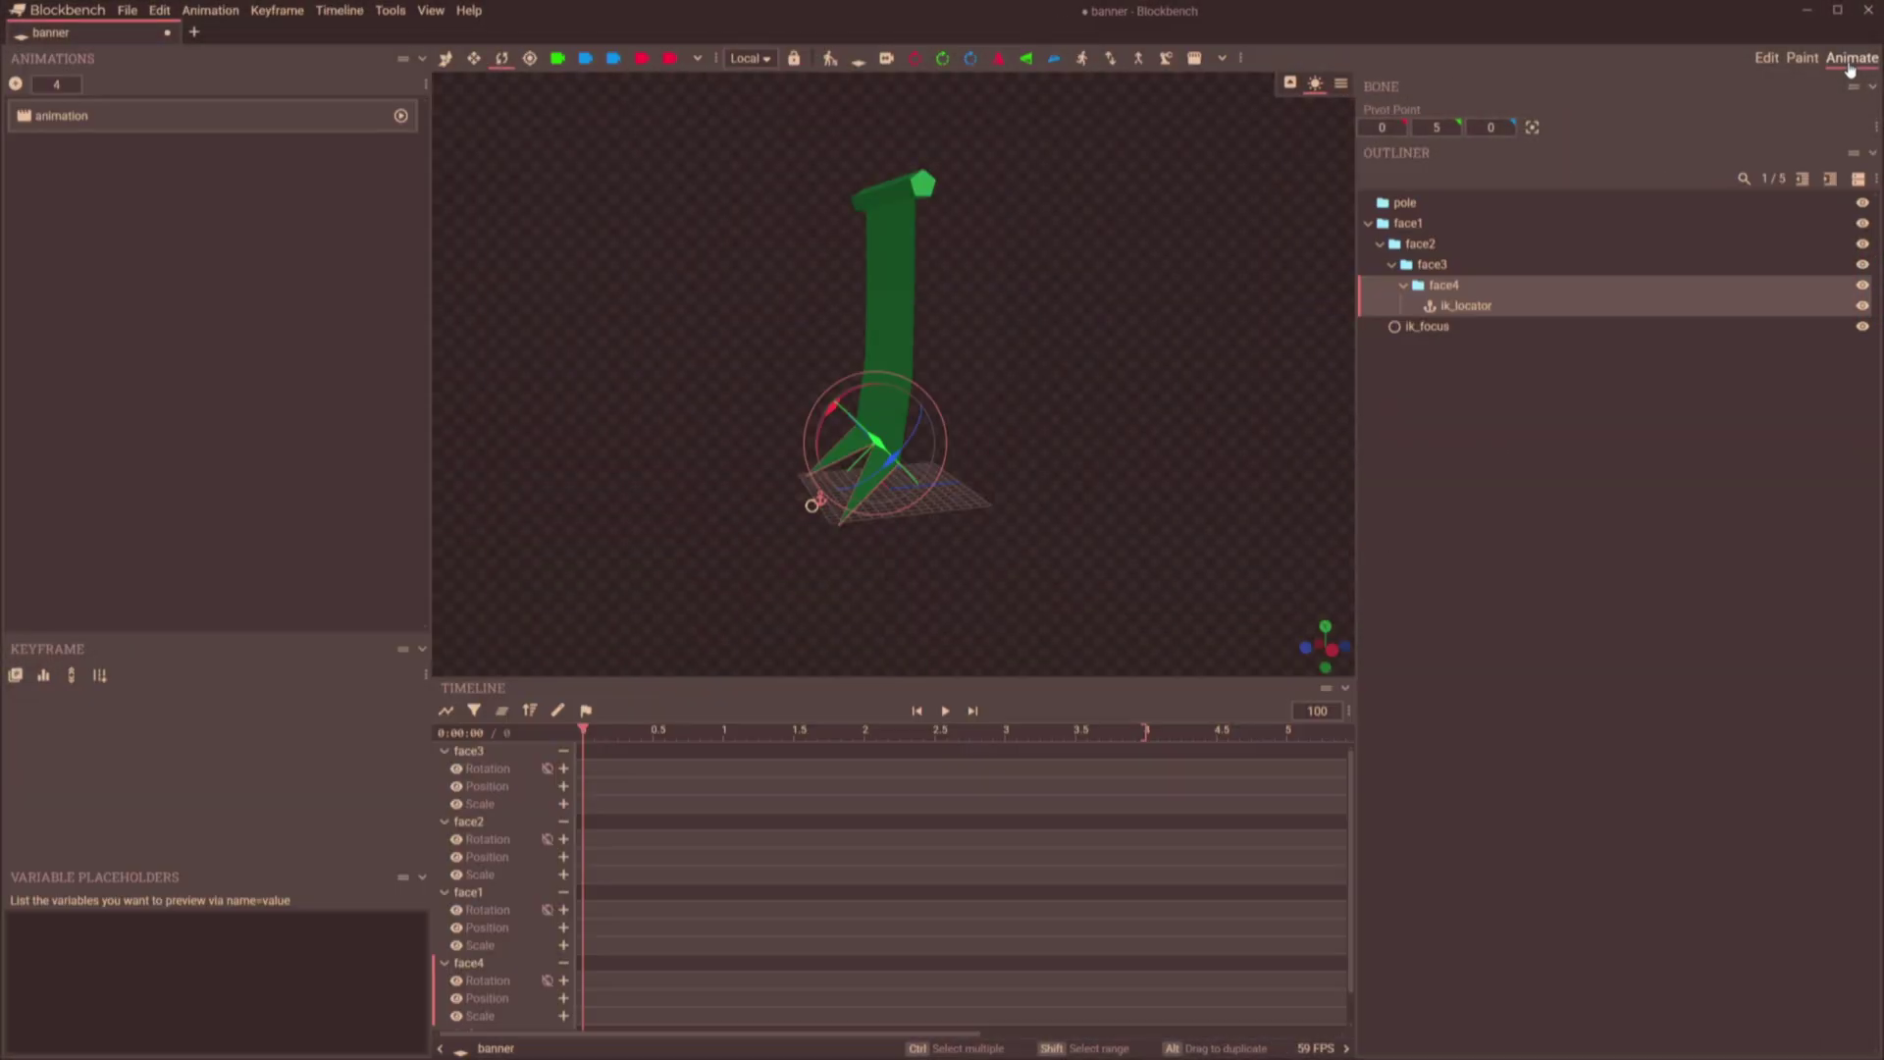
Inspect the playing banner animation, driven by math.sin and math.cos rotation keyframes, from several angles.
left_click(1528, 466)
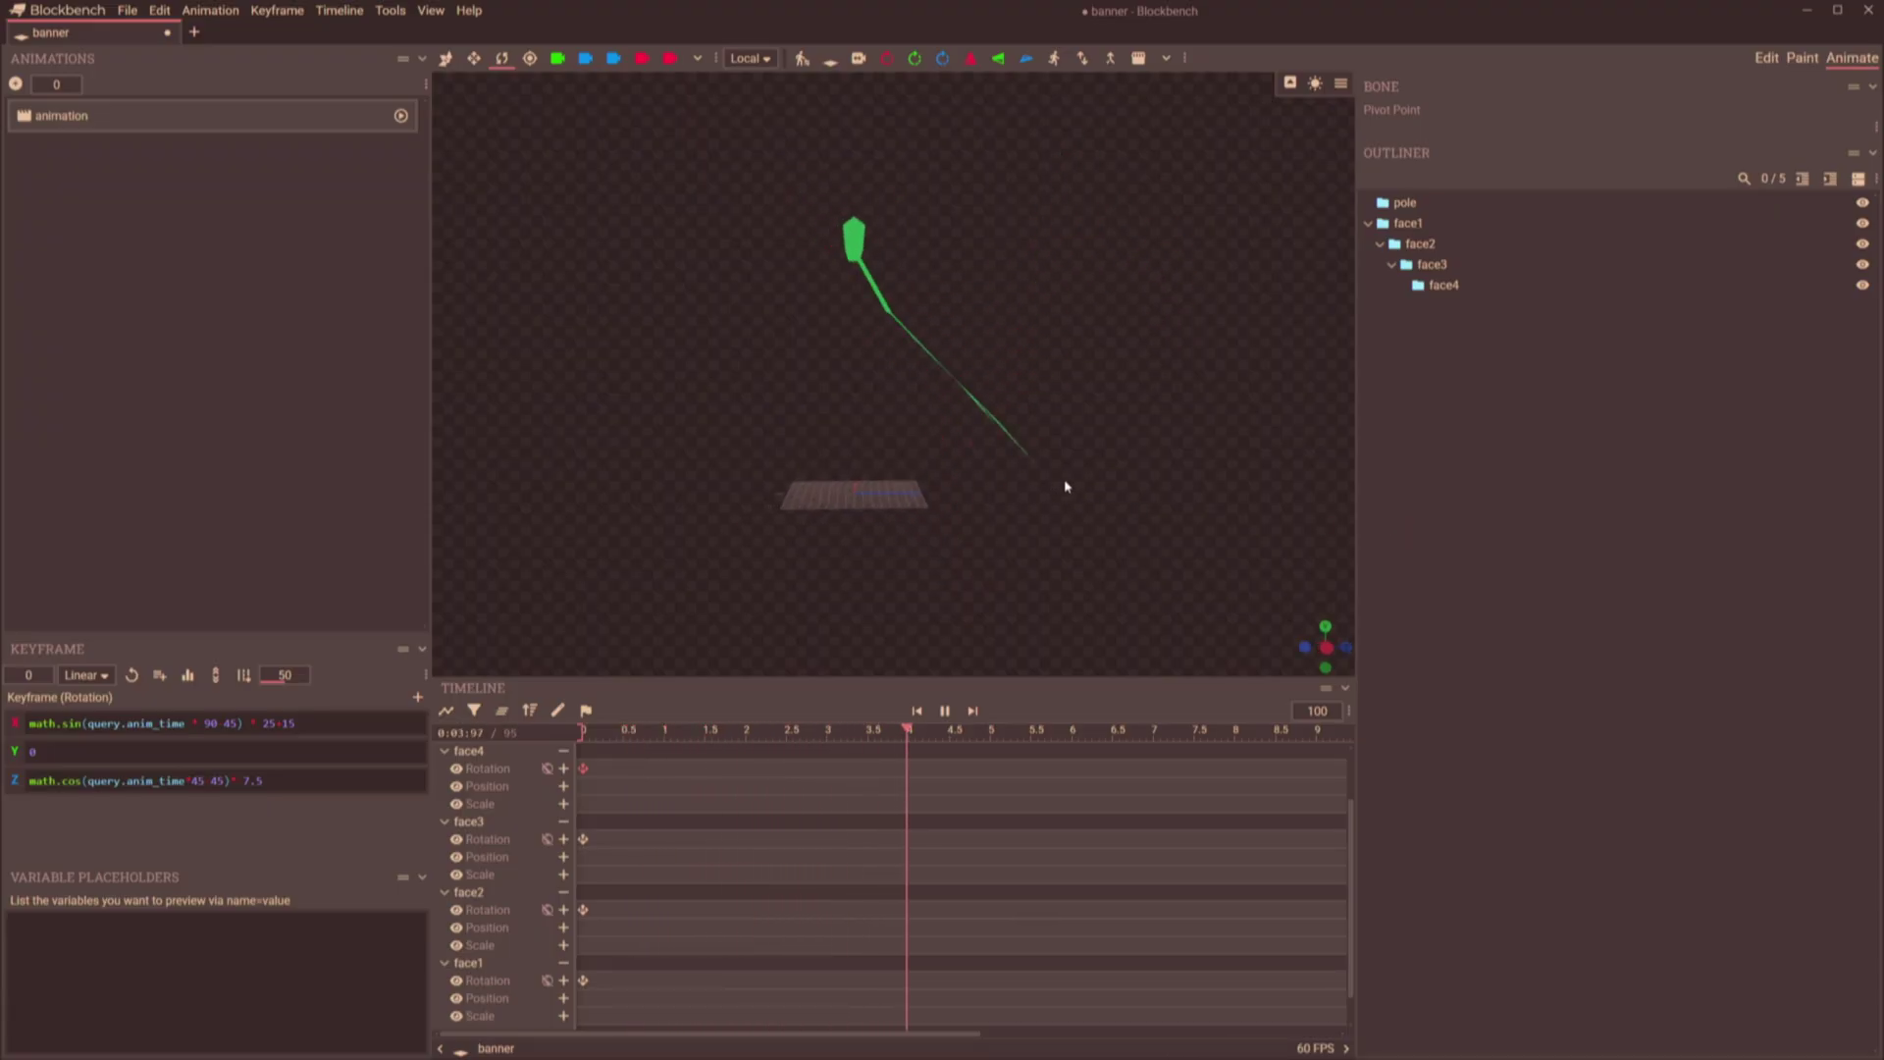
left_click_drag(1086, 500, 904, 530)
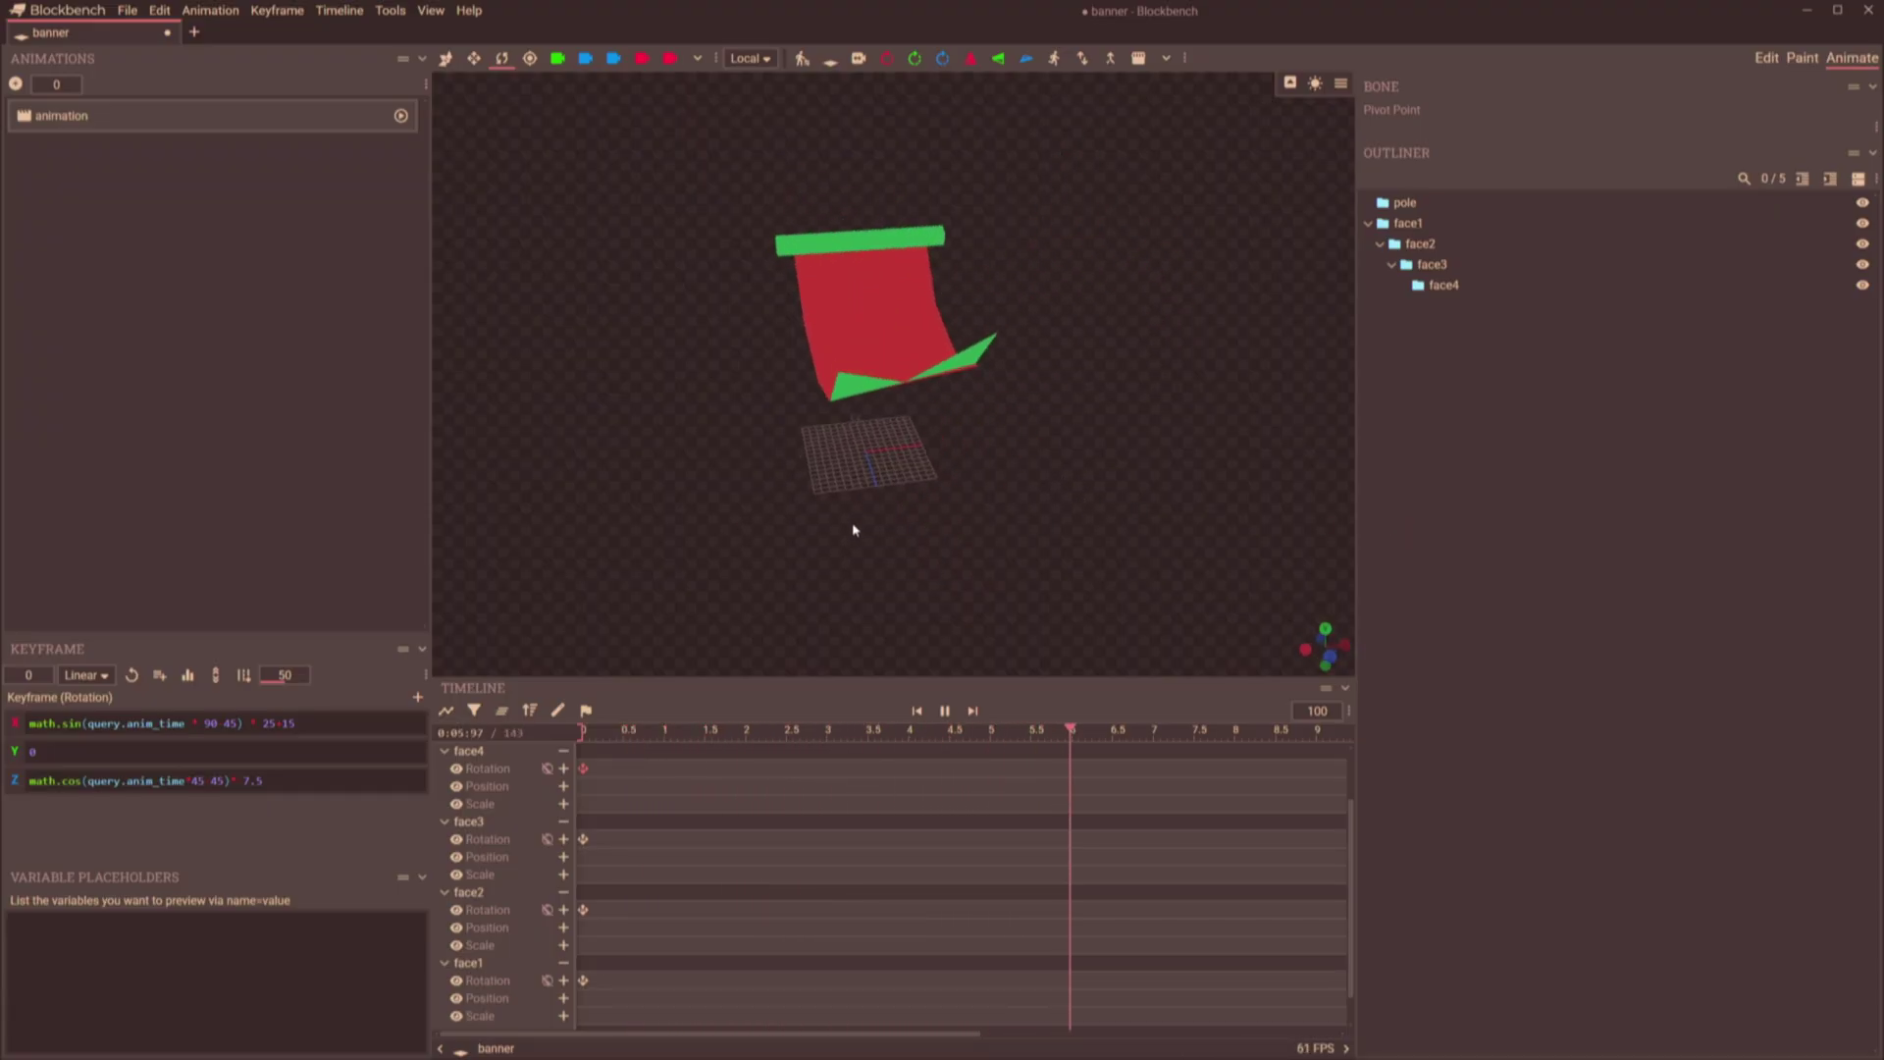
left_click_drag(924, 521, 1044, 513)
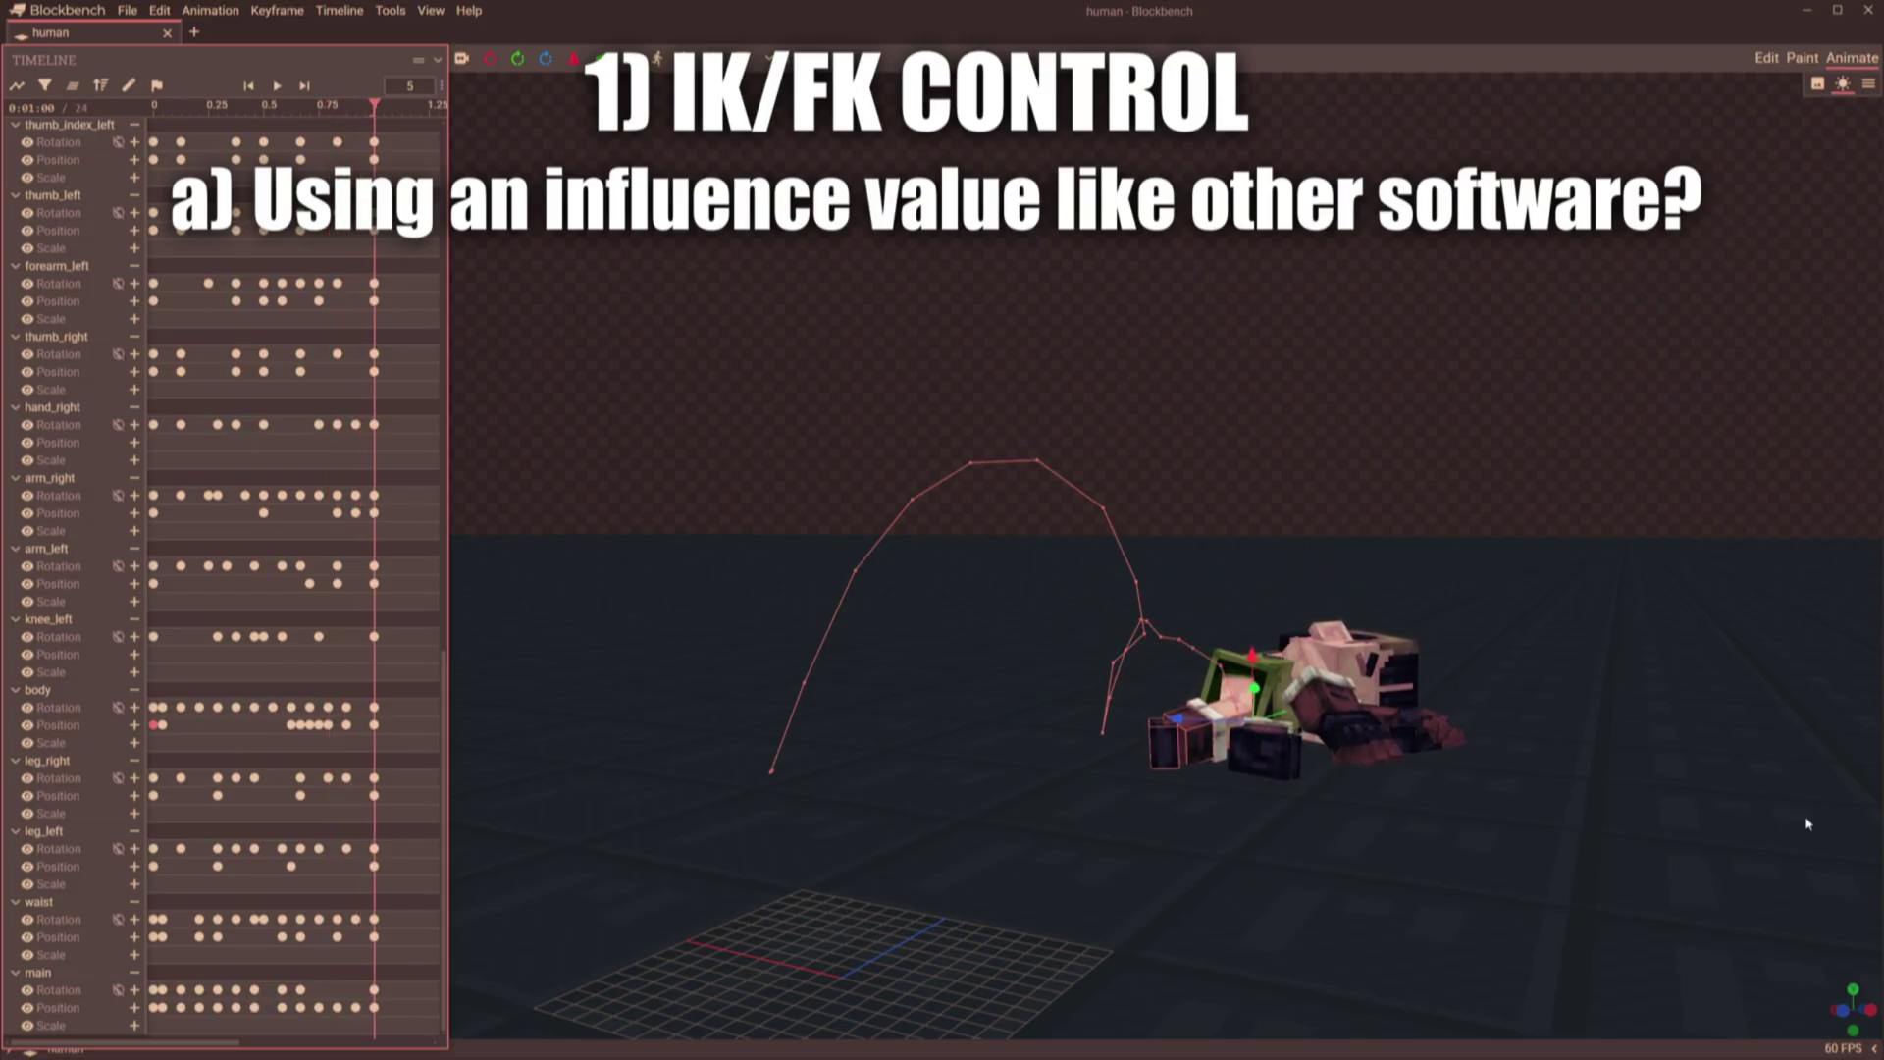
Select the human model's waist bone and view its motion path from the side.
left_click_drag(1034, 826, 1607, 805)
scroll(1375, 870, "down", 5)
left_click_drag(1317, 782, 1440, 757)
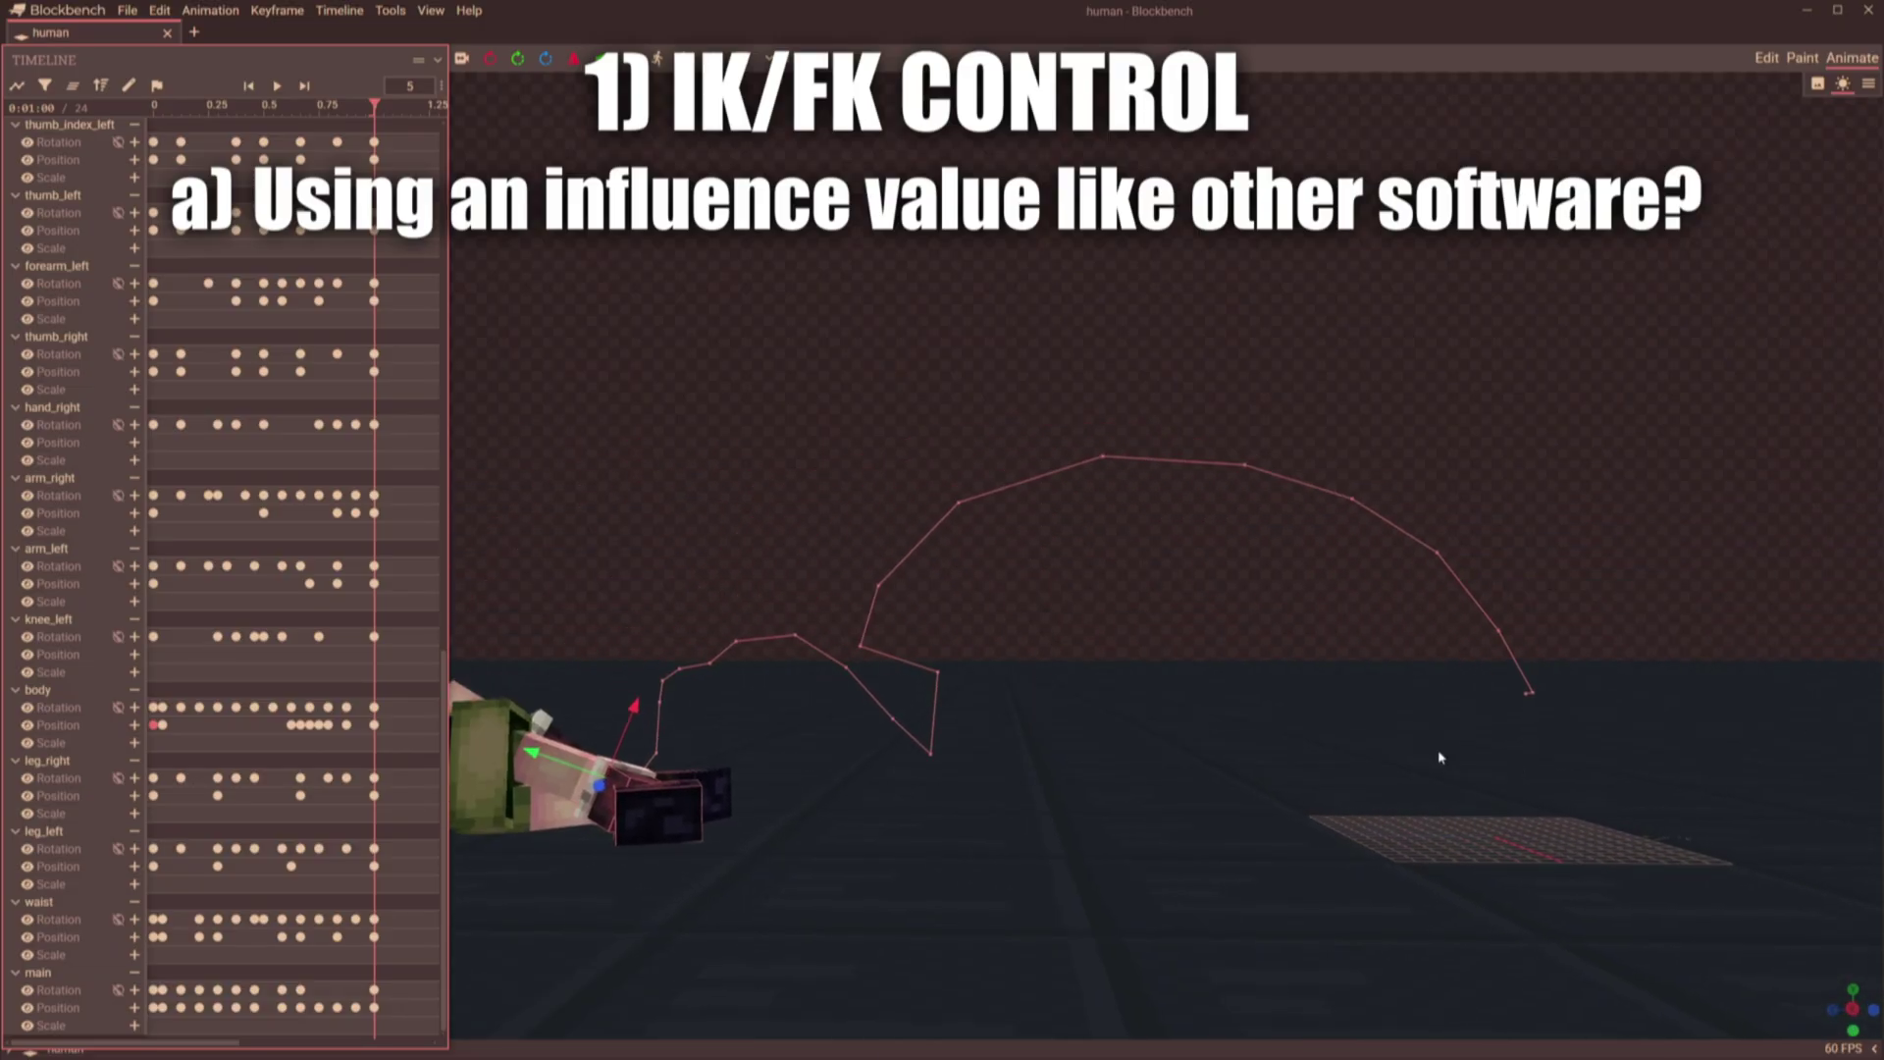
scroll(219, 409, "up", 2)
right_click_drag(601, 676, 741, 696)
left_click(649, 763)
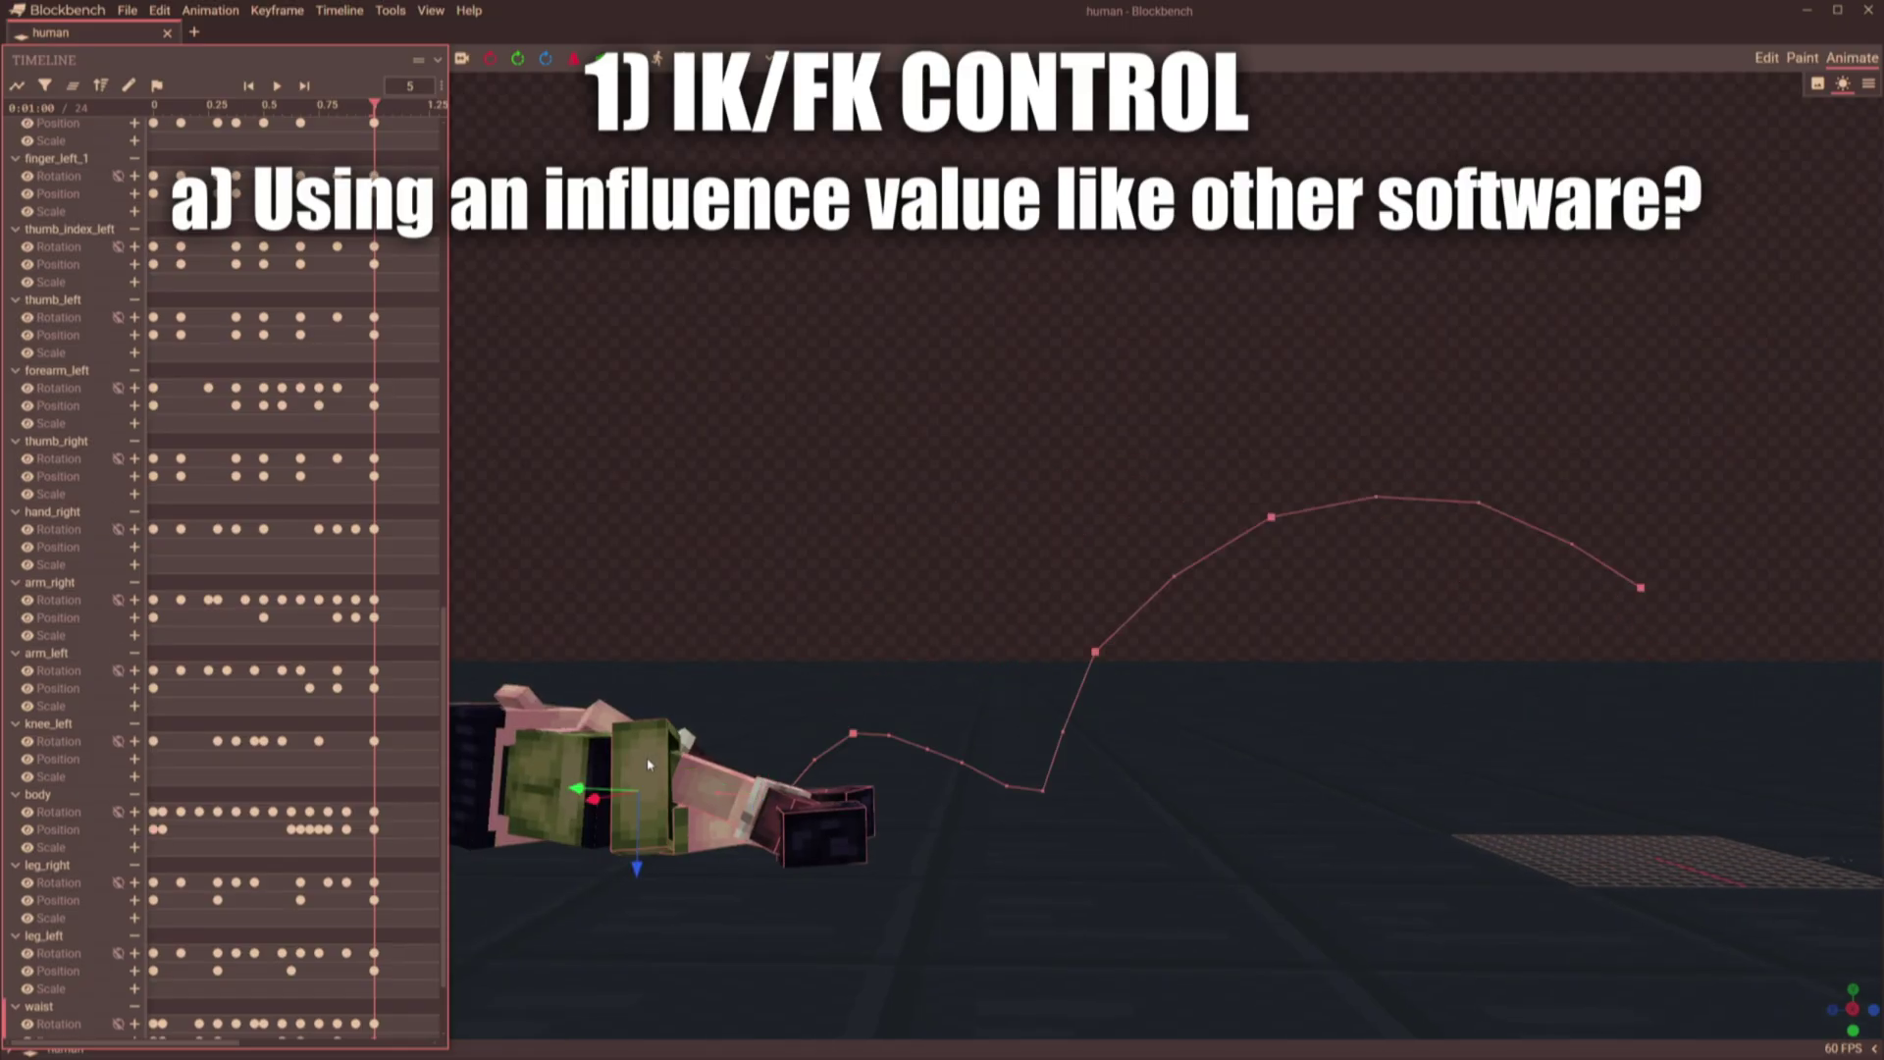
Select the main bone, return the playhead to 0 s, and play the animation along its motion path.
scroll(252, 880, "down", 2)
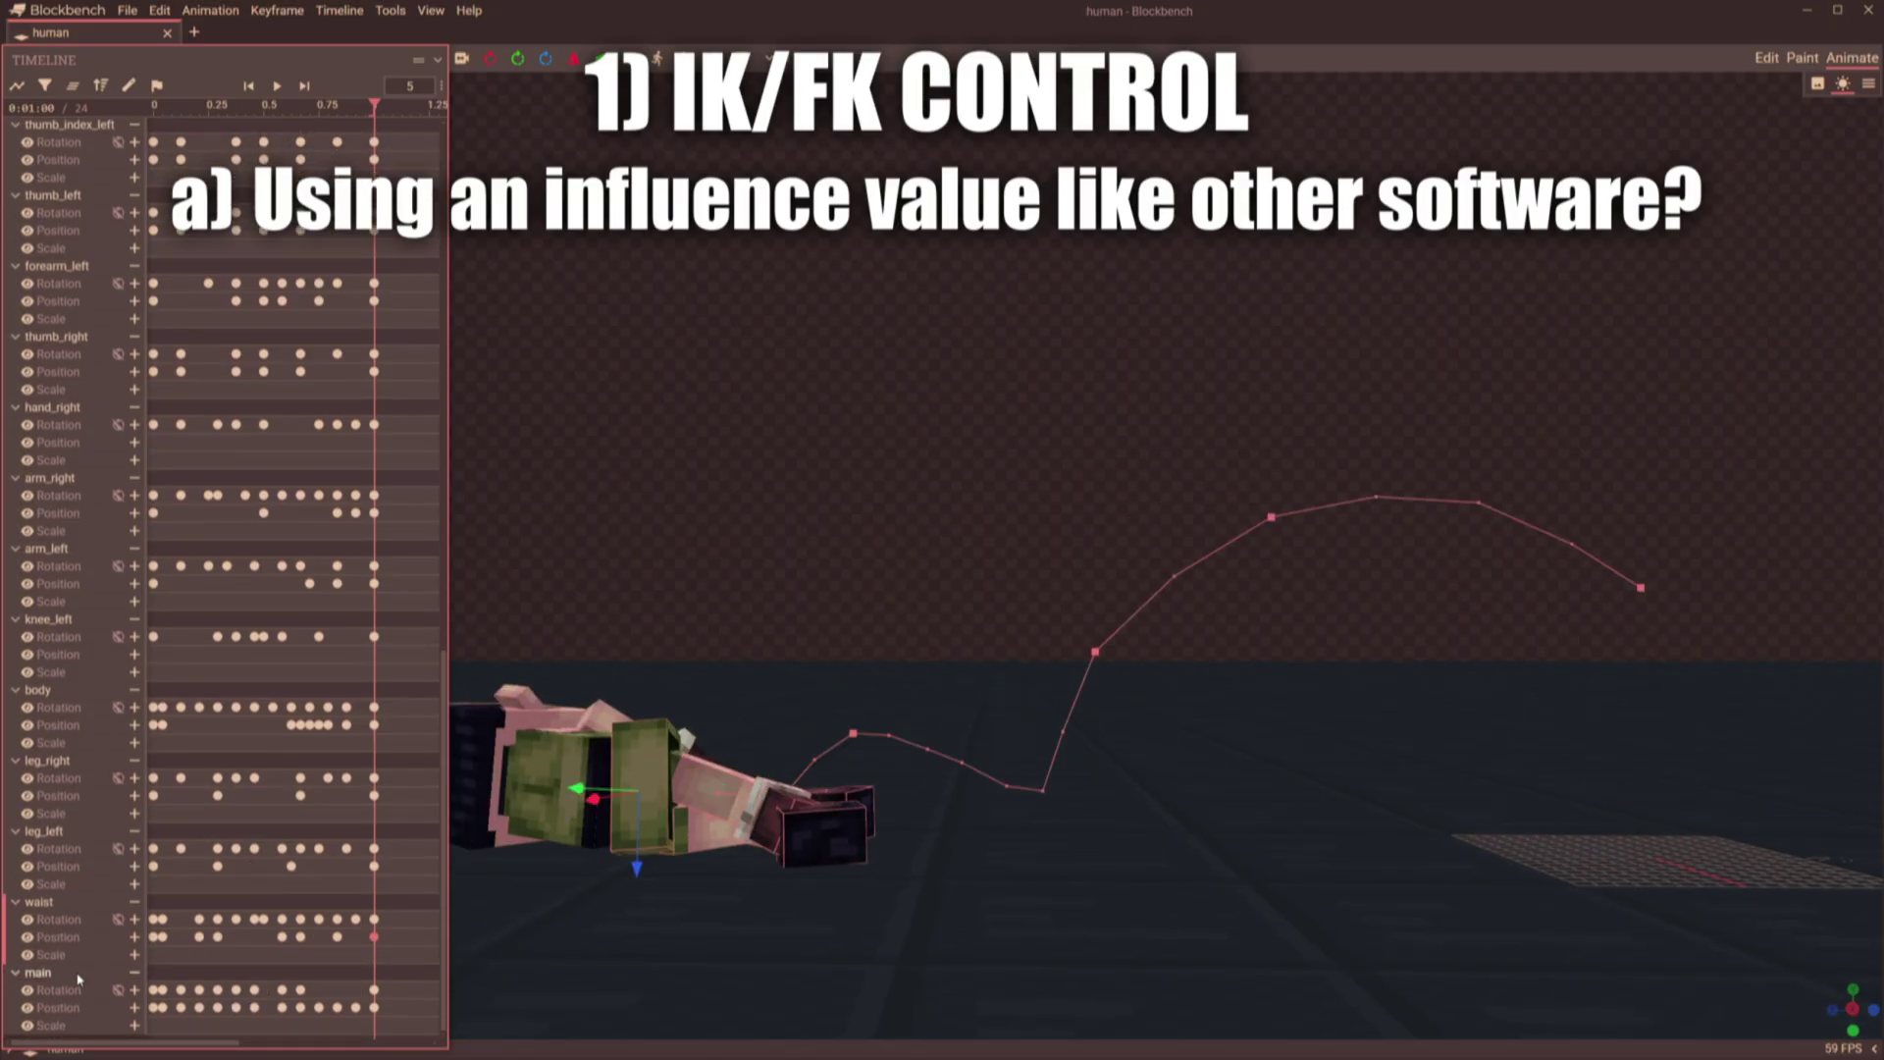
left_click(79, 978)
left_click_drag(350, 99, 59, 145)
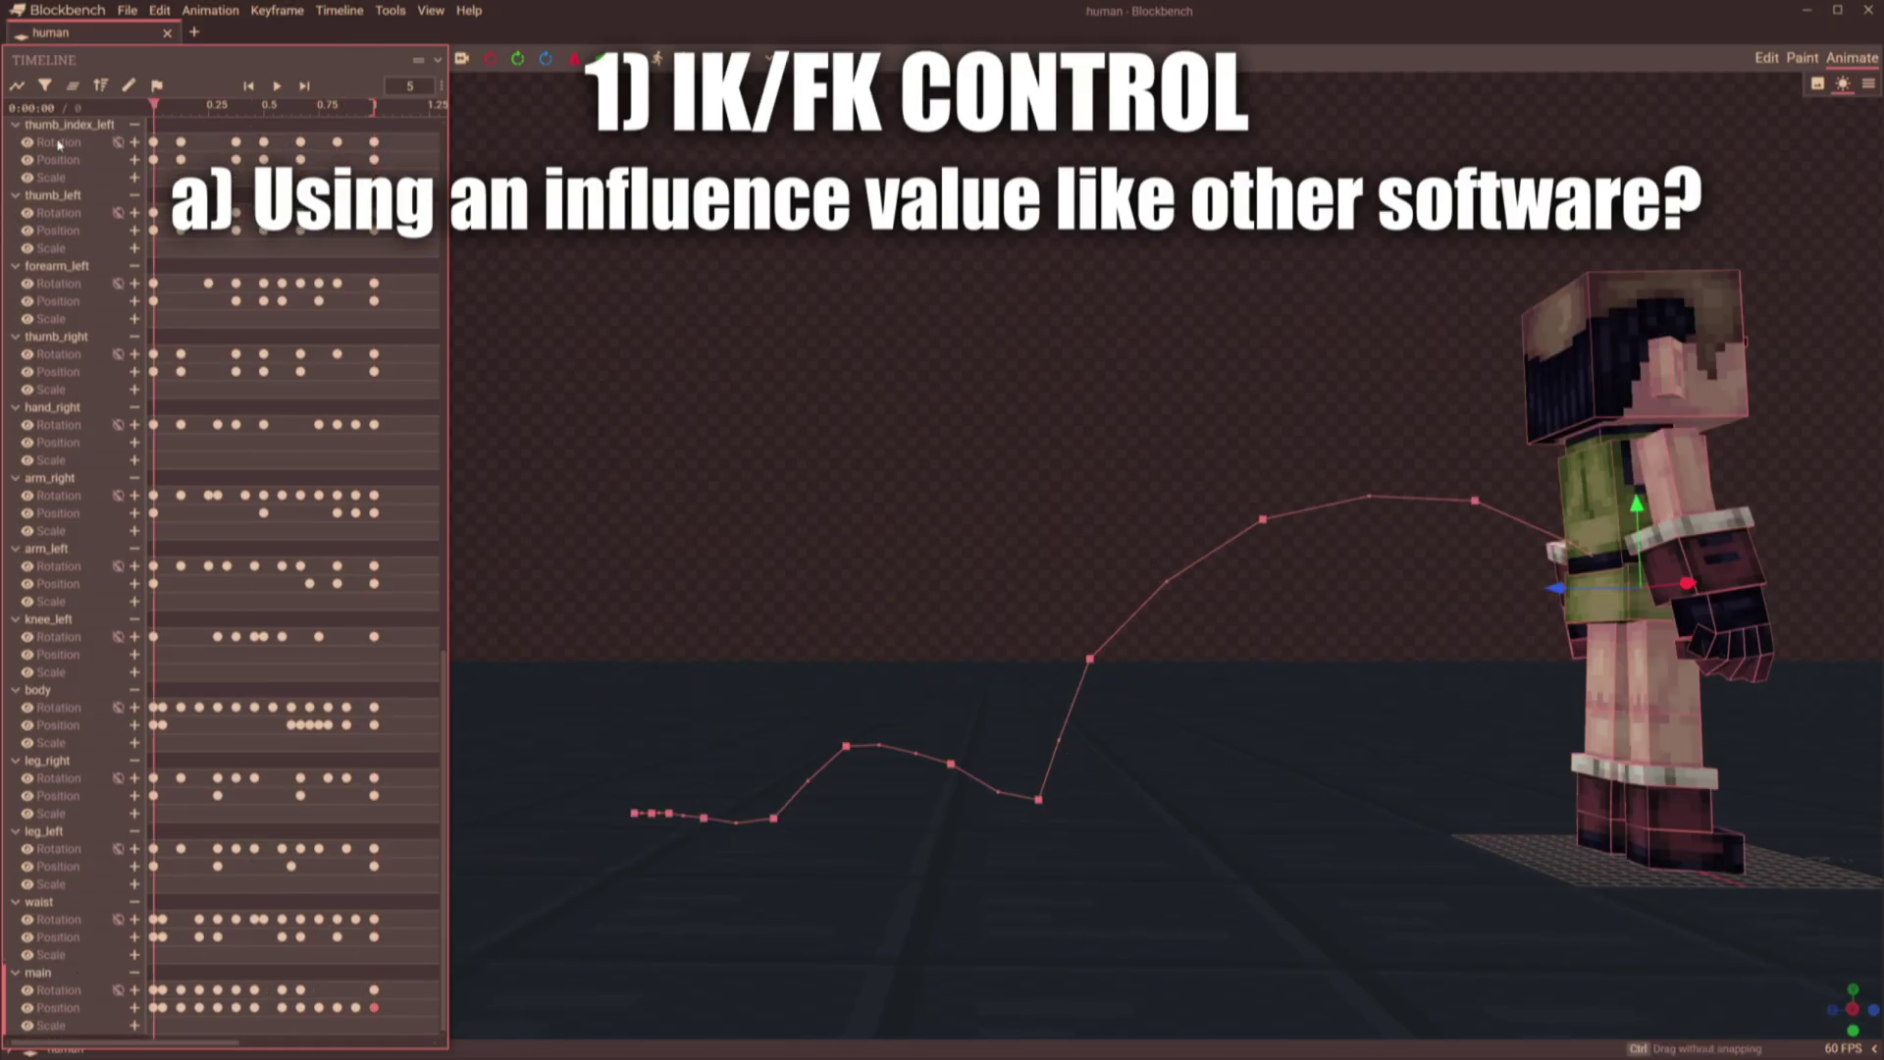
left_click(280, 87)
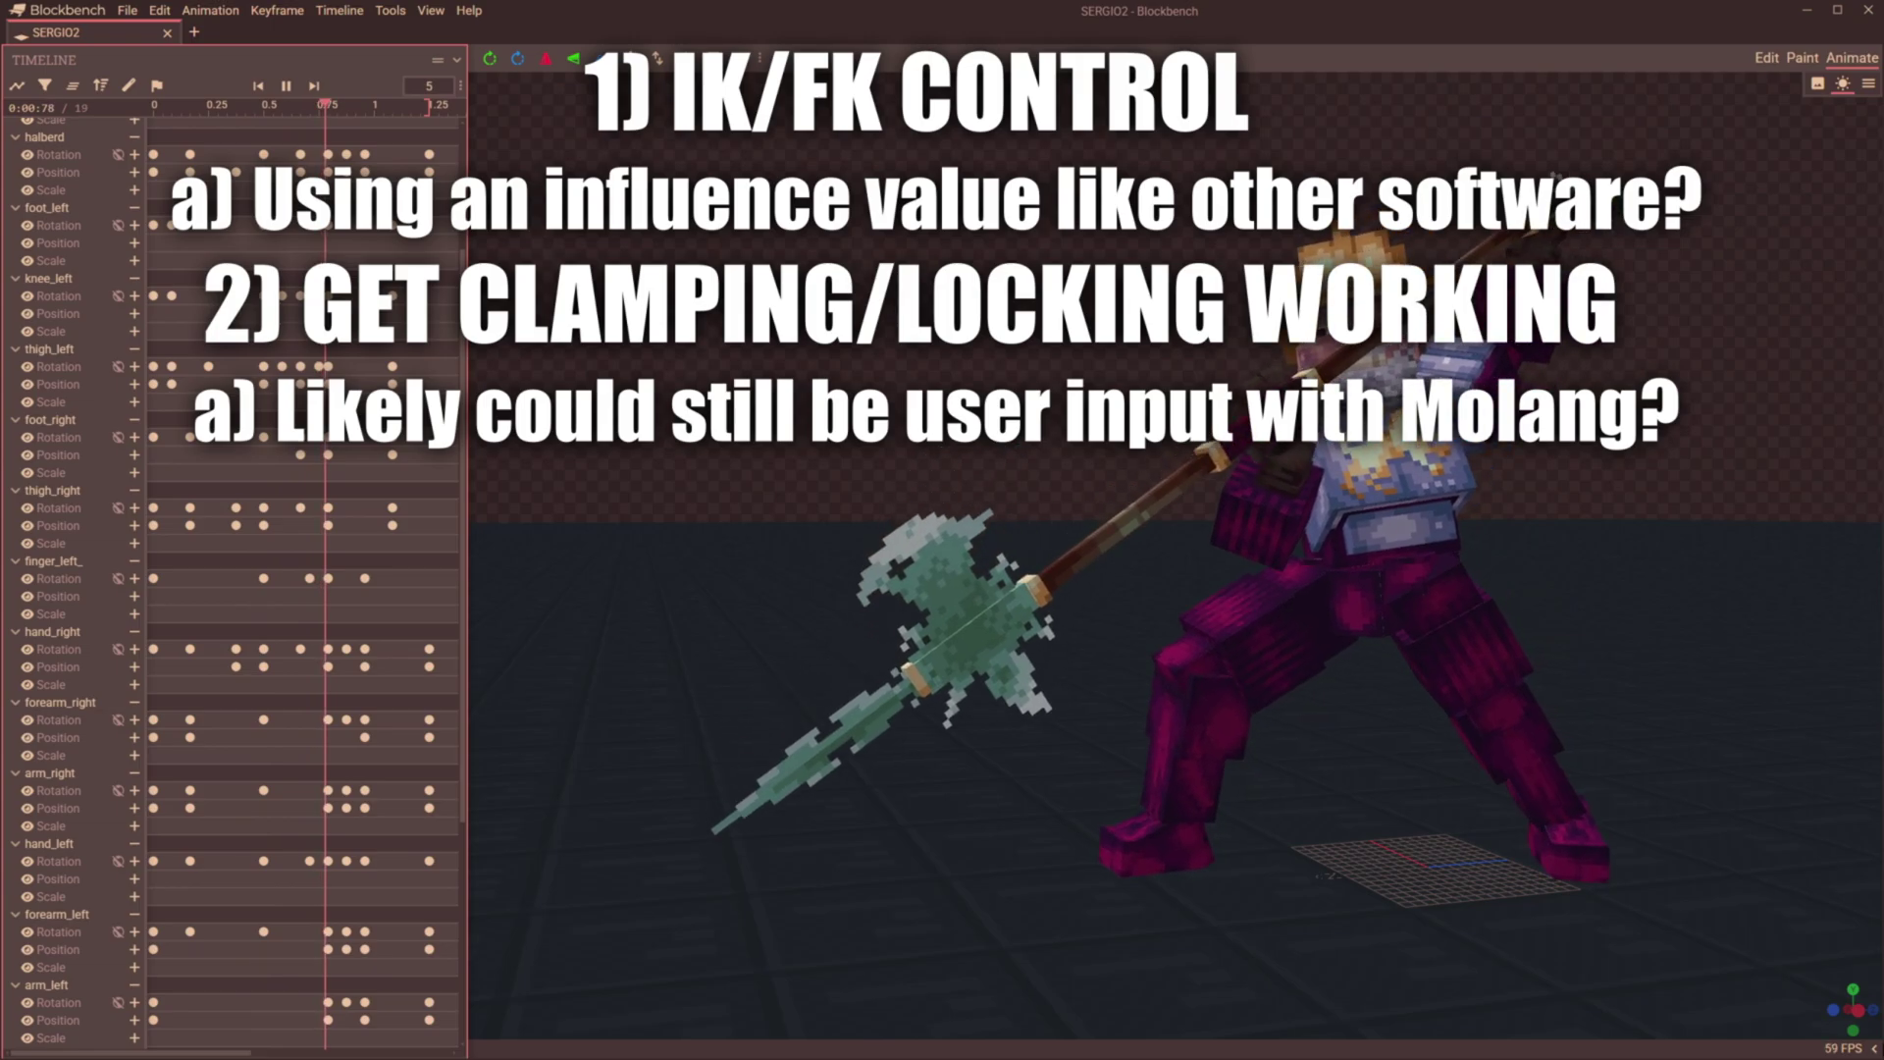
Play the downed_recover_point2 animation, scrub the playhead to around 1.75 s, and undo the last change.
left_click(886, 533)
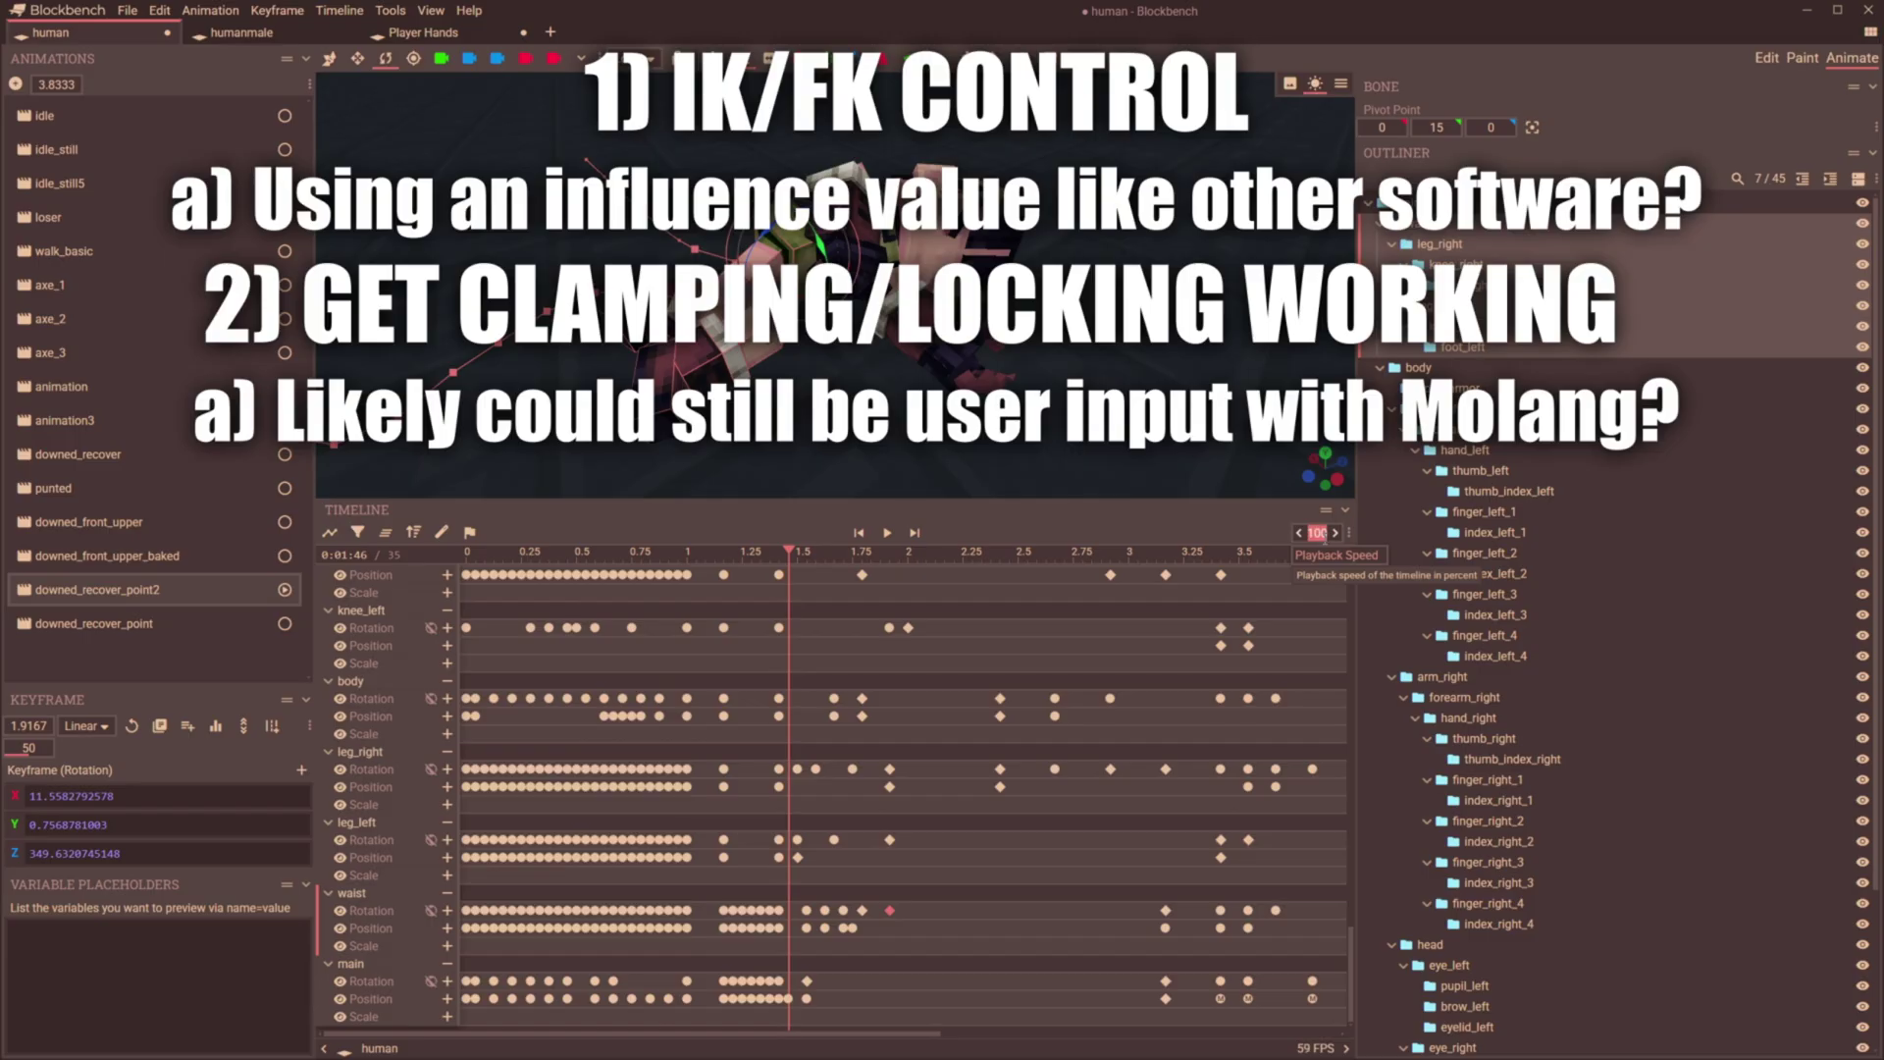
left_click(887, 538)
left_click(887, 539)
left_click(853, 556)
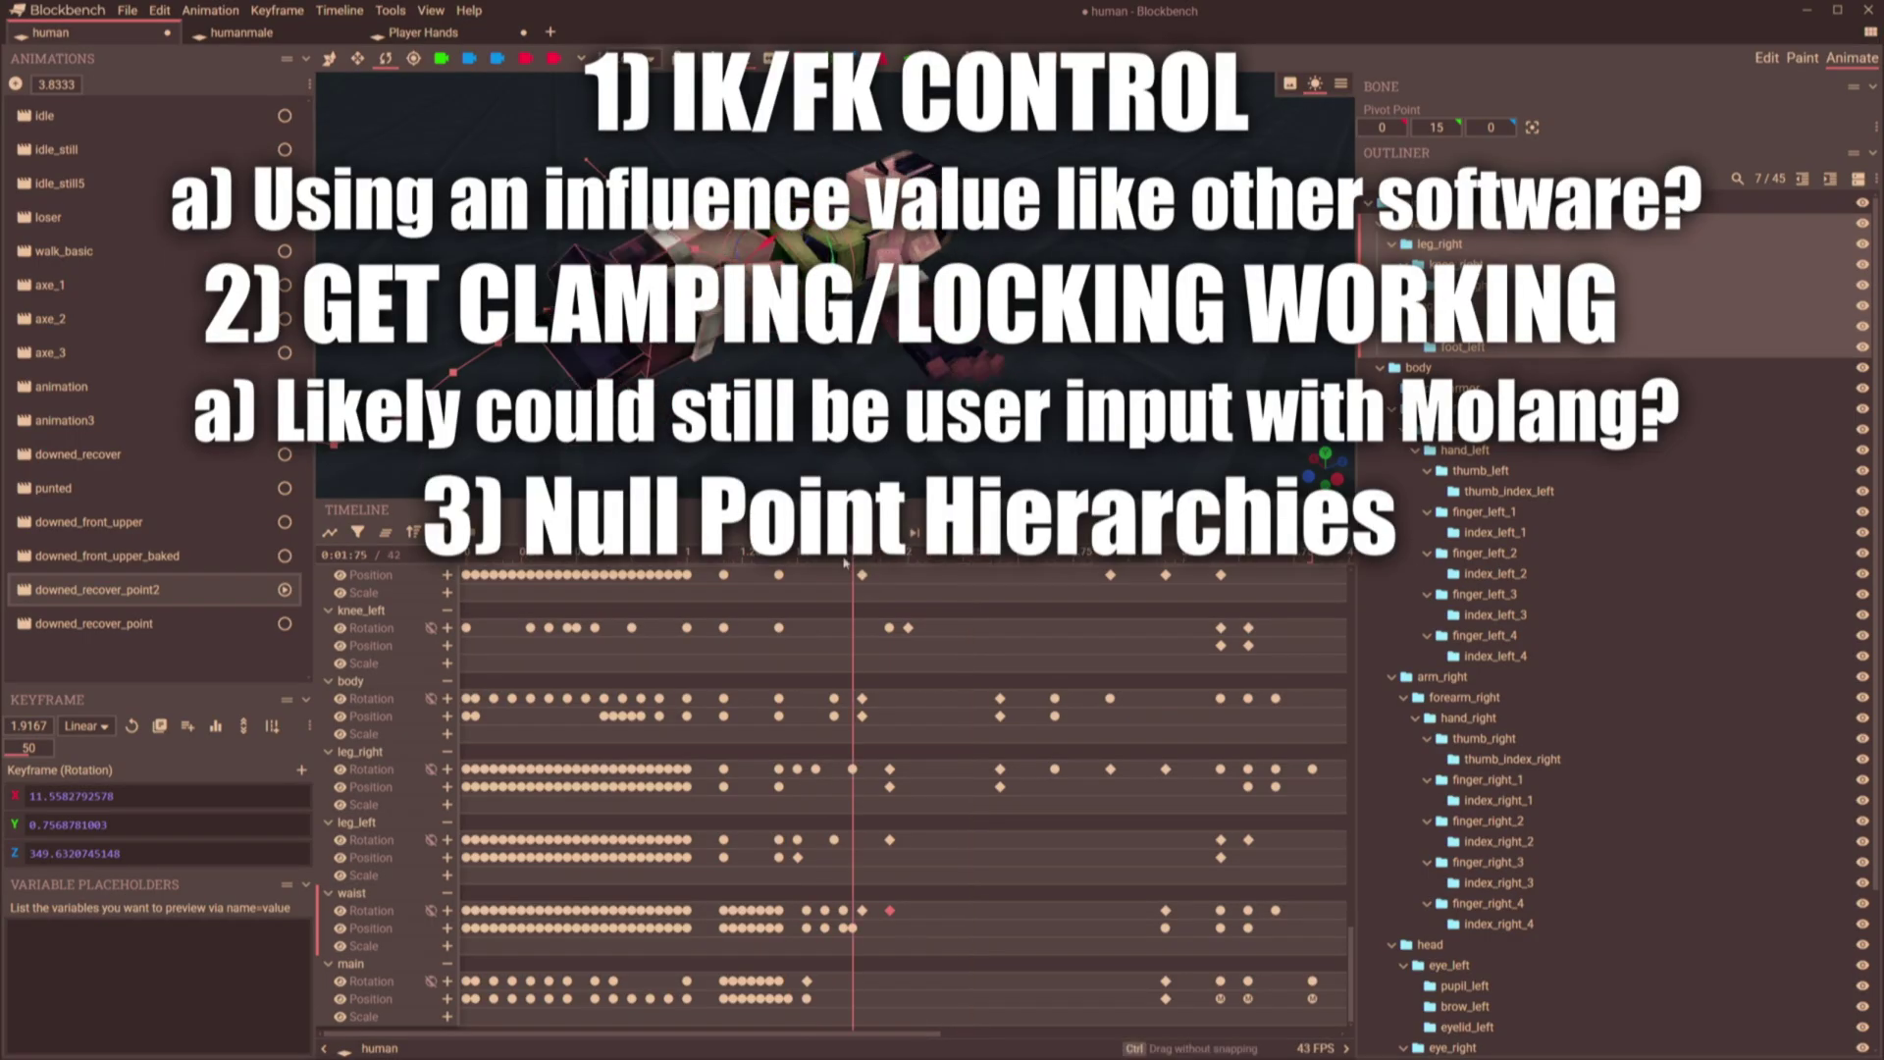
left_click_drag(851, 555, 834, 555)
key("ctrl+z")
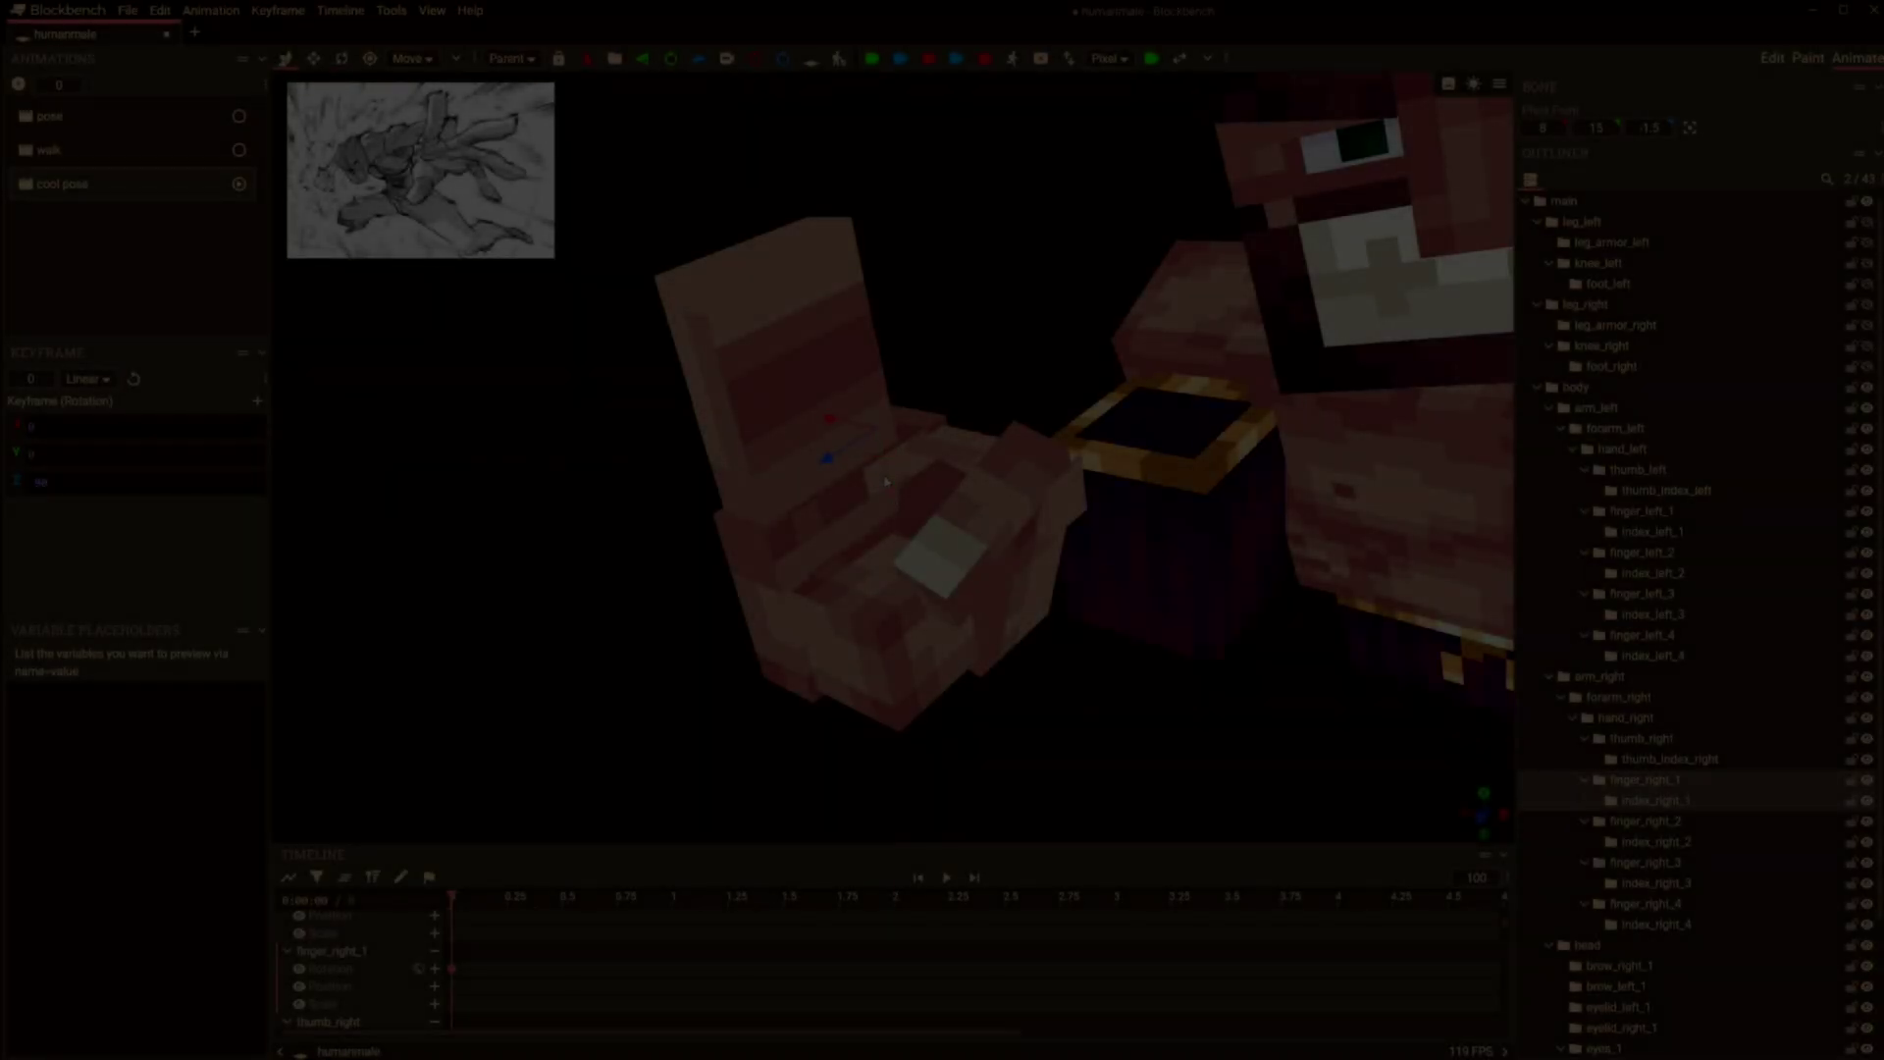
Move the finger_right_1 bone to keyframe its position at 0 s in cool pose, and select its rotation and position keyframes.
left_click_drag(888, 468, 883, 436)
left_click(852, 430)
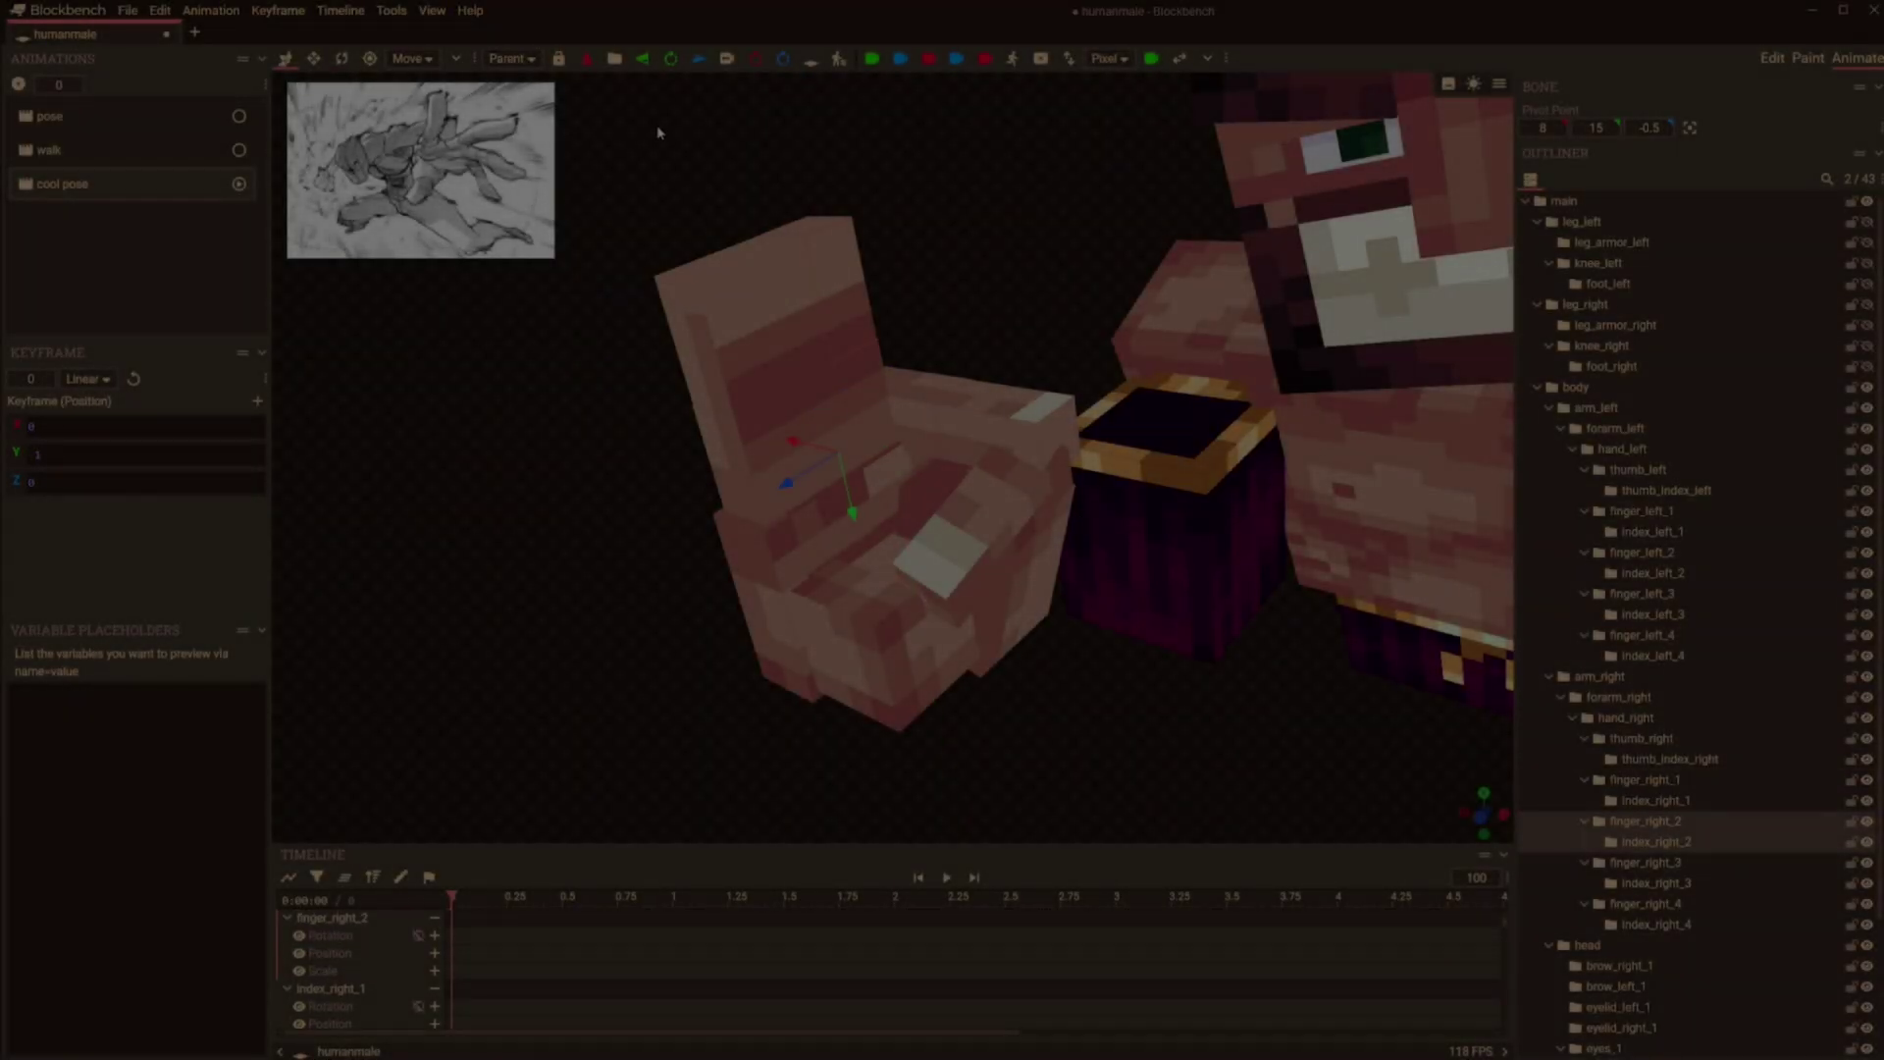
left_click(904, 395)
left_click(499, 950)
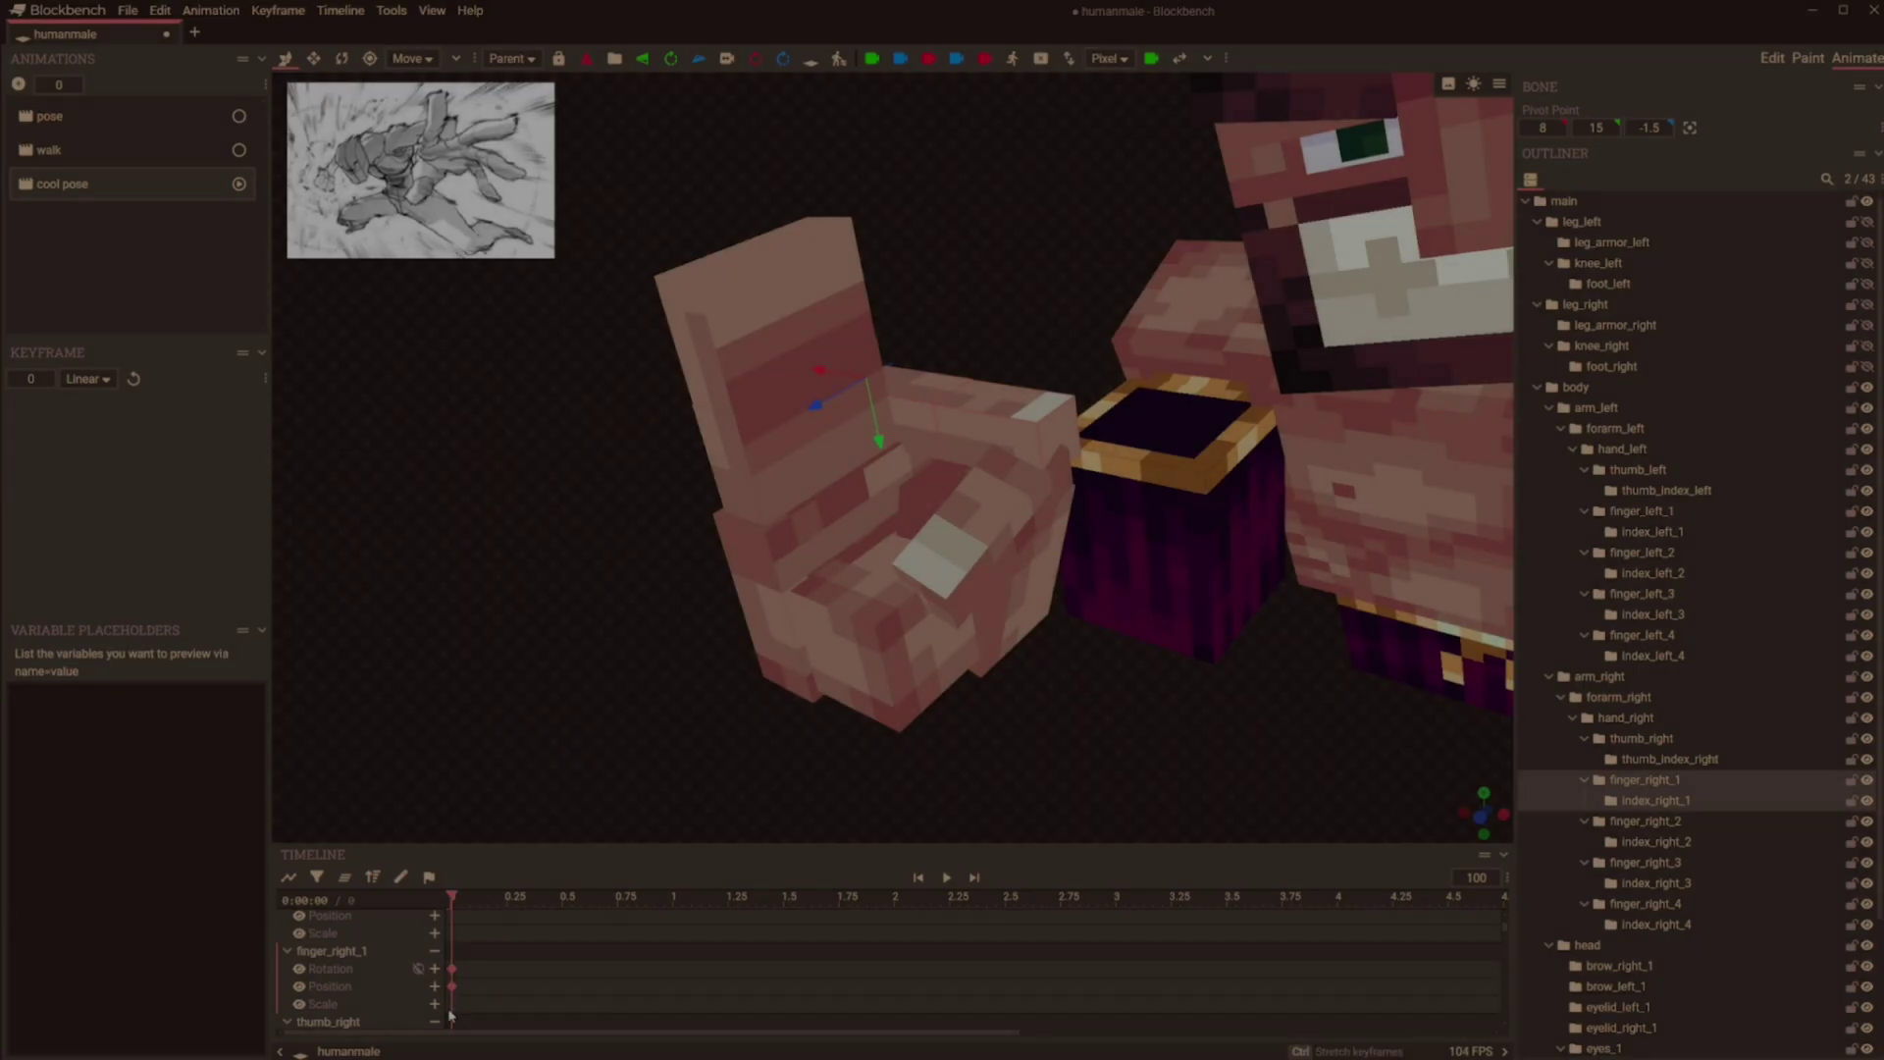
Paste the copied rotation and position keyframes onto finger_right_2, finger_right_3 and finger_right_4 at 0 s.
left_click(861, 429)
key("ctrl+v")
left_click(798, 465)
key("ctrl+v")
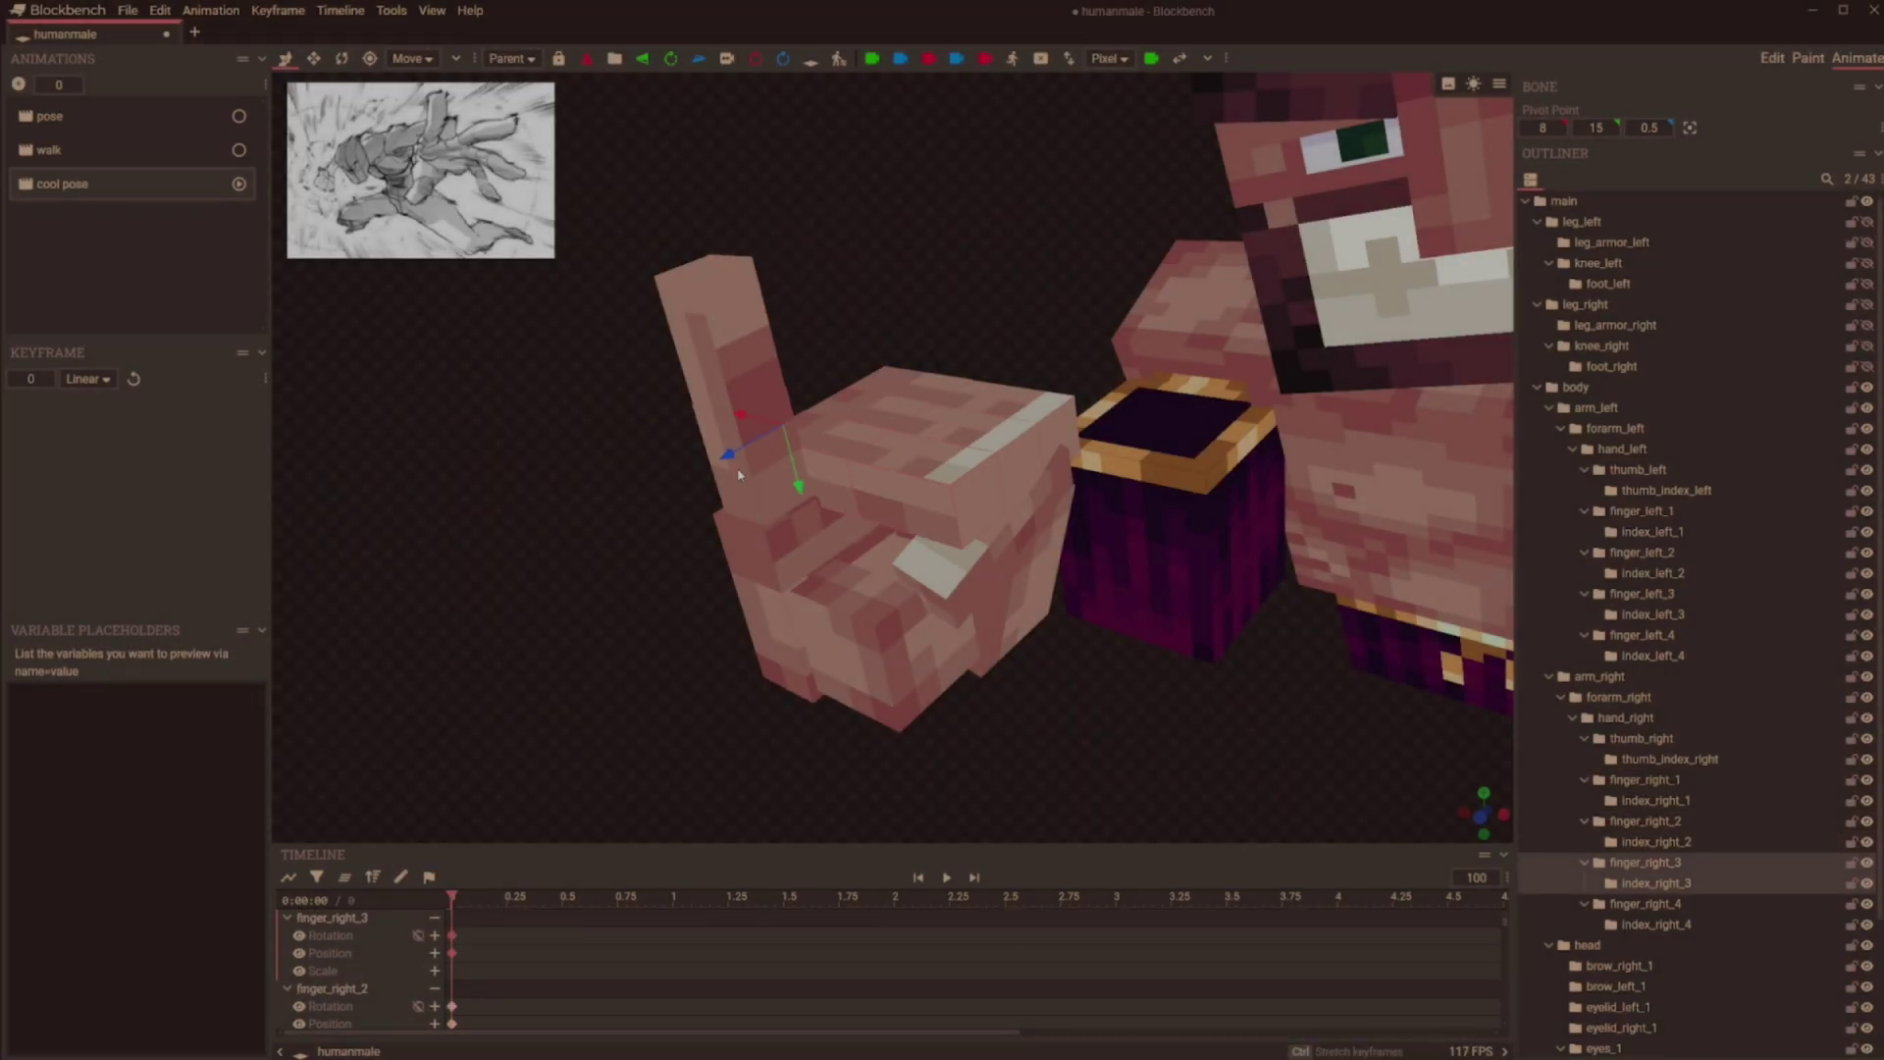
left_click(738, 475)
key("ctrl+v")
Use the Rotate tool to set the finger_right_1 bone's rotation keyframe to -82.5 on the Z axis.
scroll(619, 498, "up", 3)
left_click_drag(618, 497, 567, 491)
right_click_drag(715, 421, 813, 416)
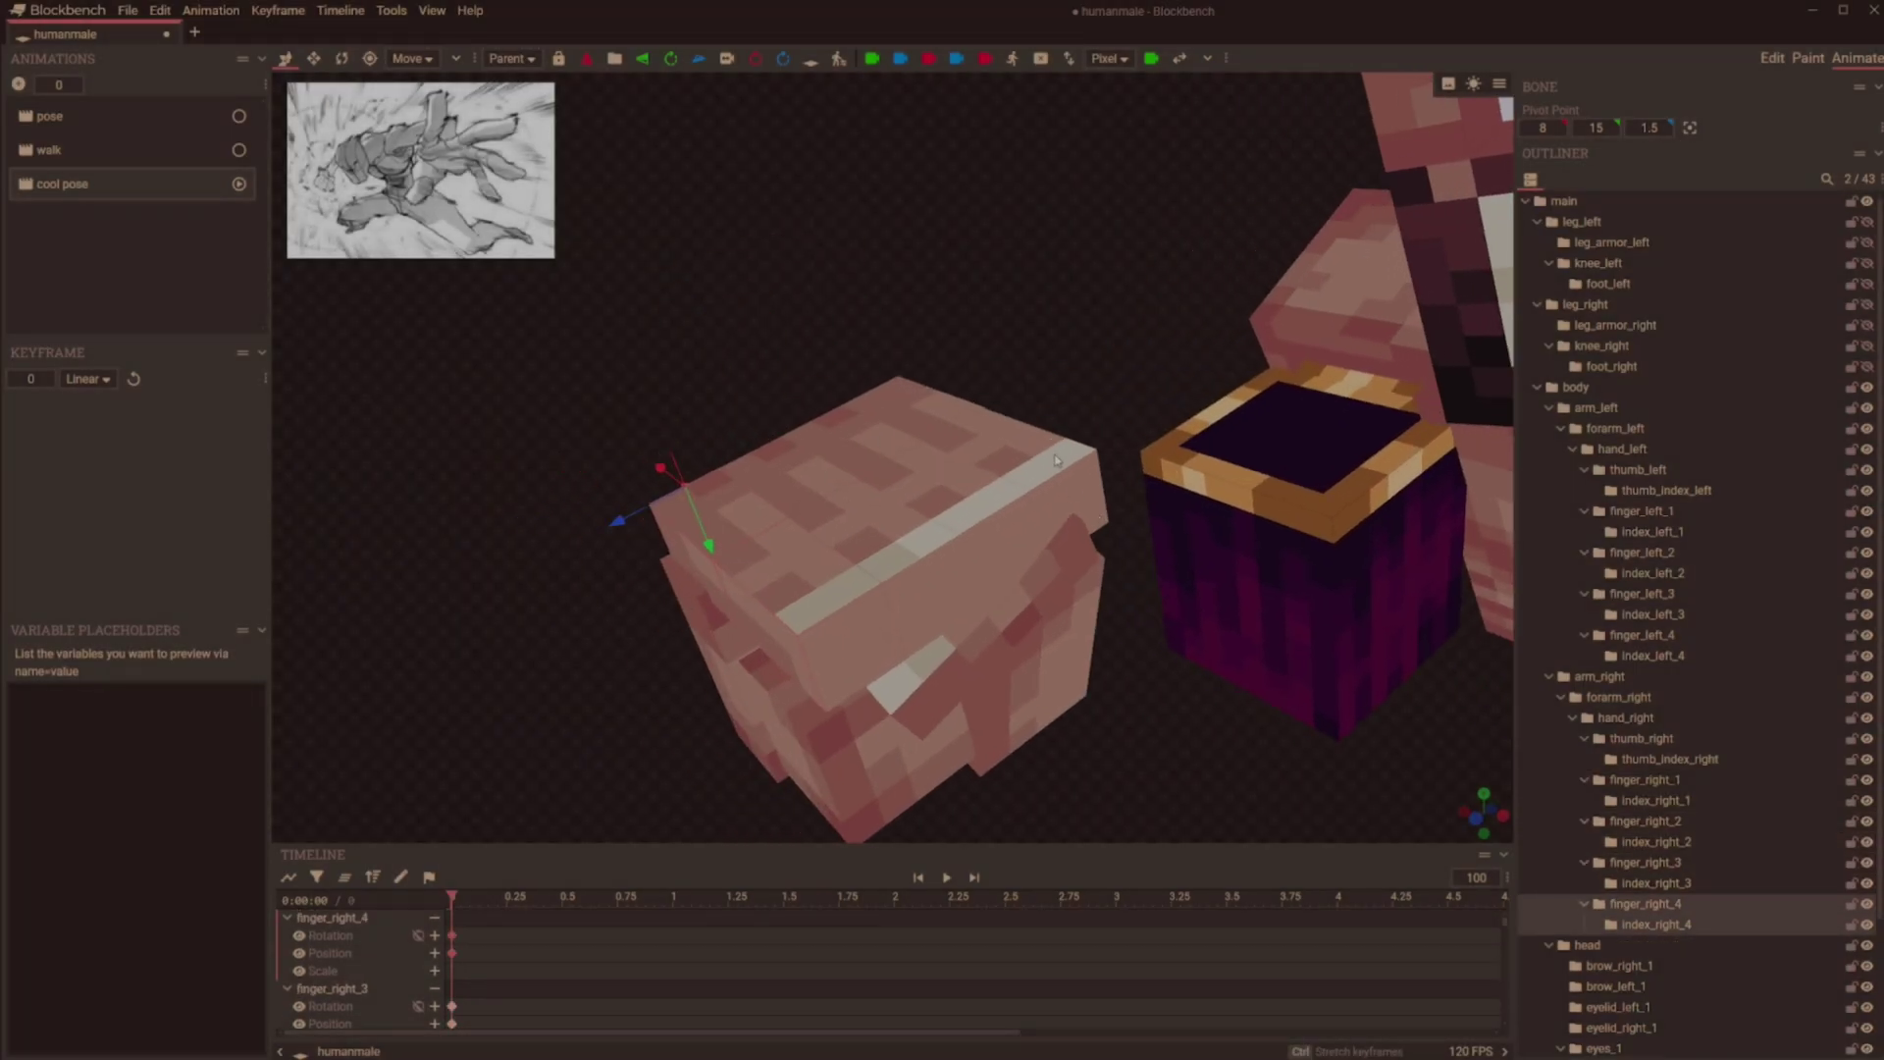
left_click(1057, 460)
left_click_drag(1026, 316, 1030, 265)
right_click_drag(1031, 264, 961, 266)
left_click_drag(918, 263, 847, 276)
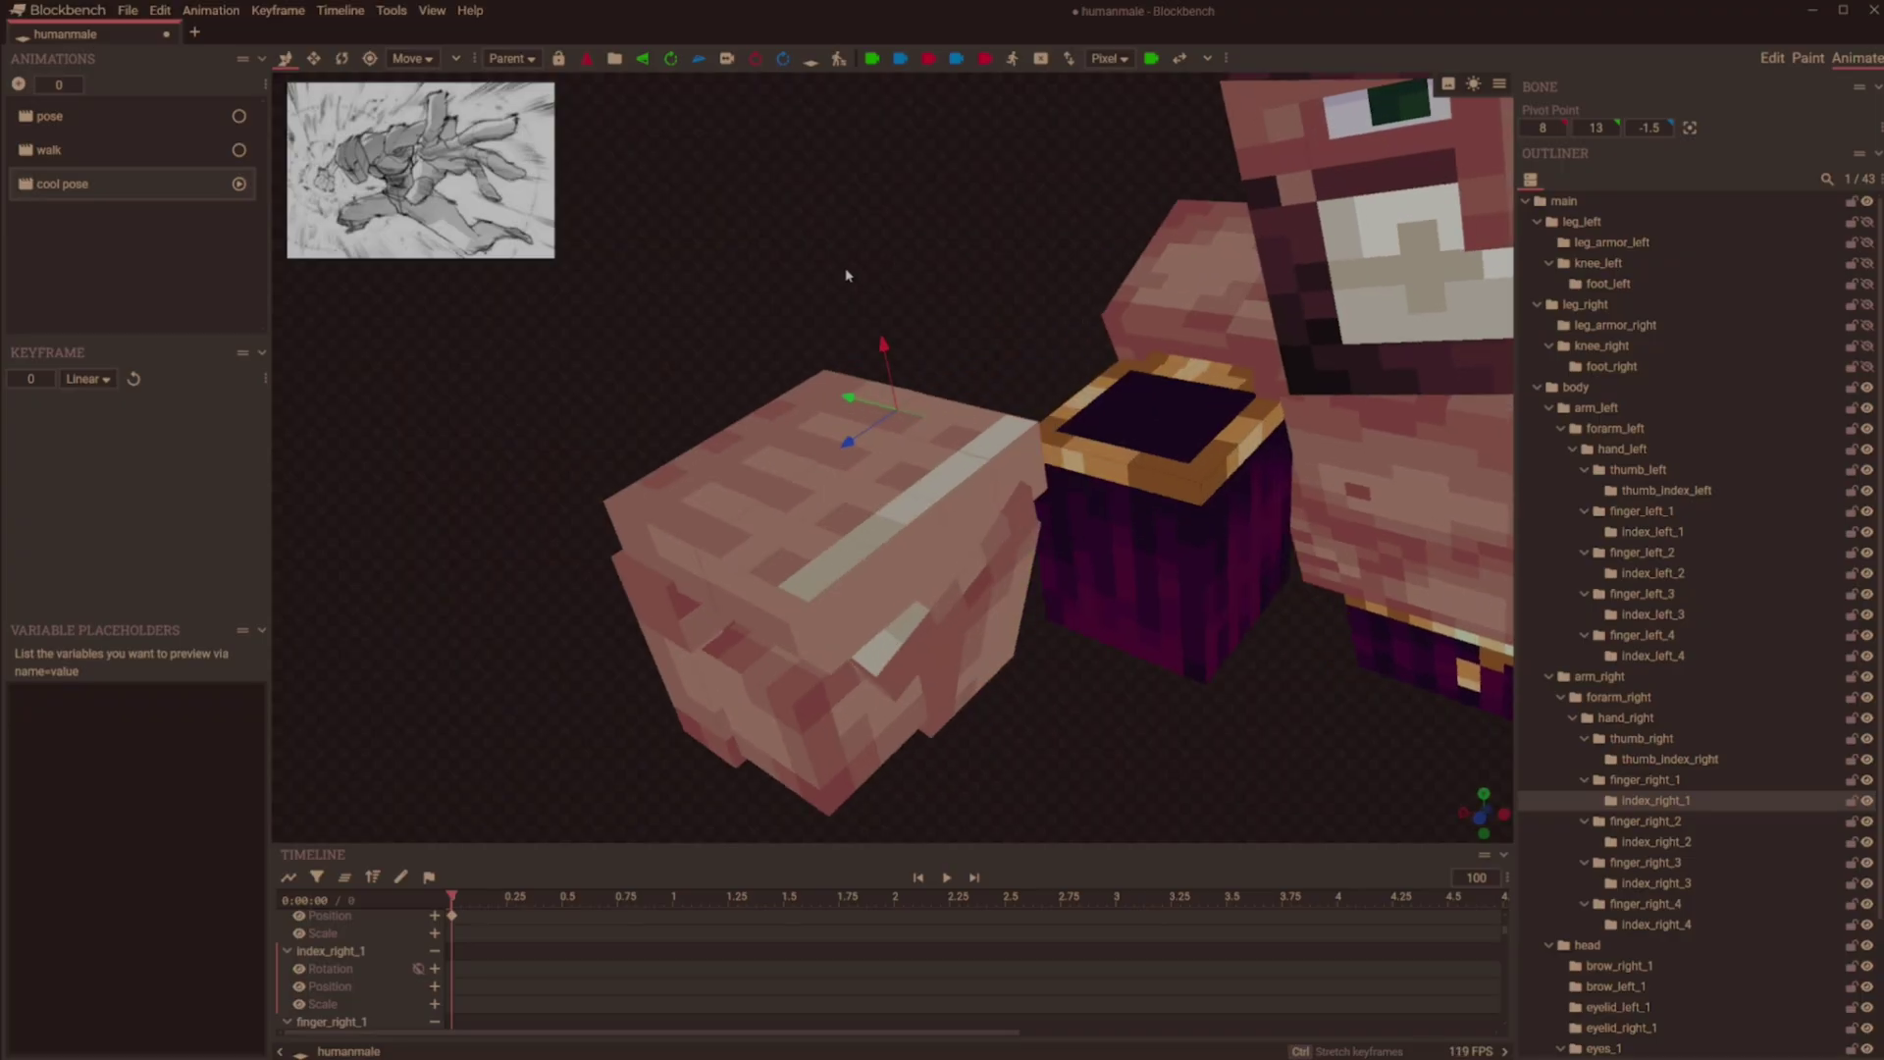
scroll(883, 285, "up", 3)
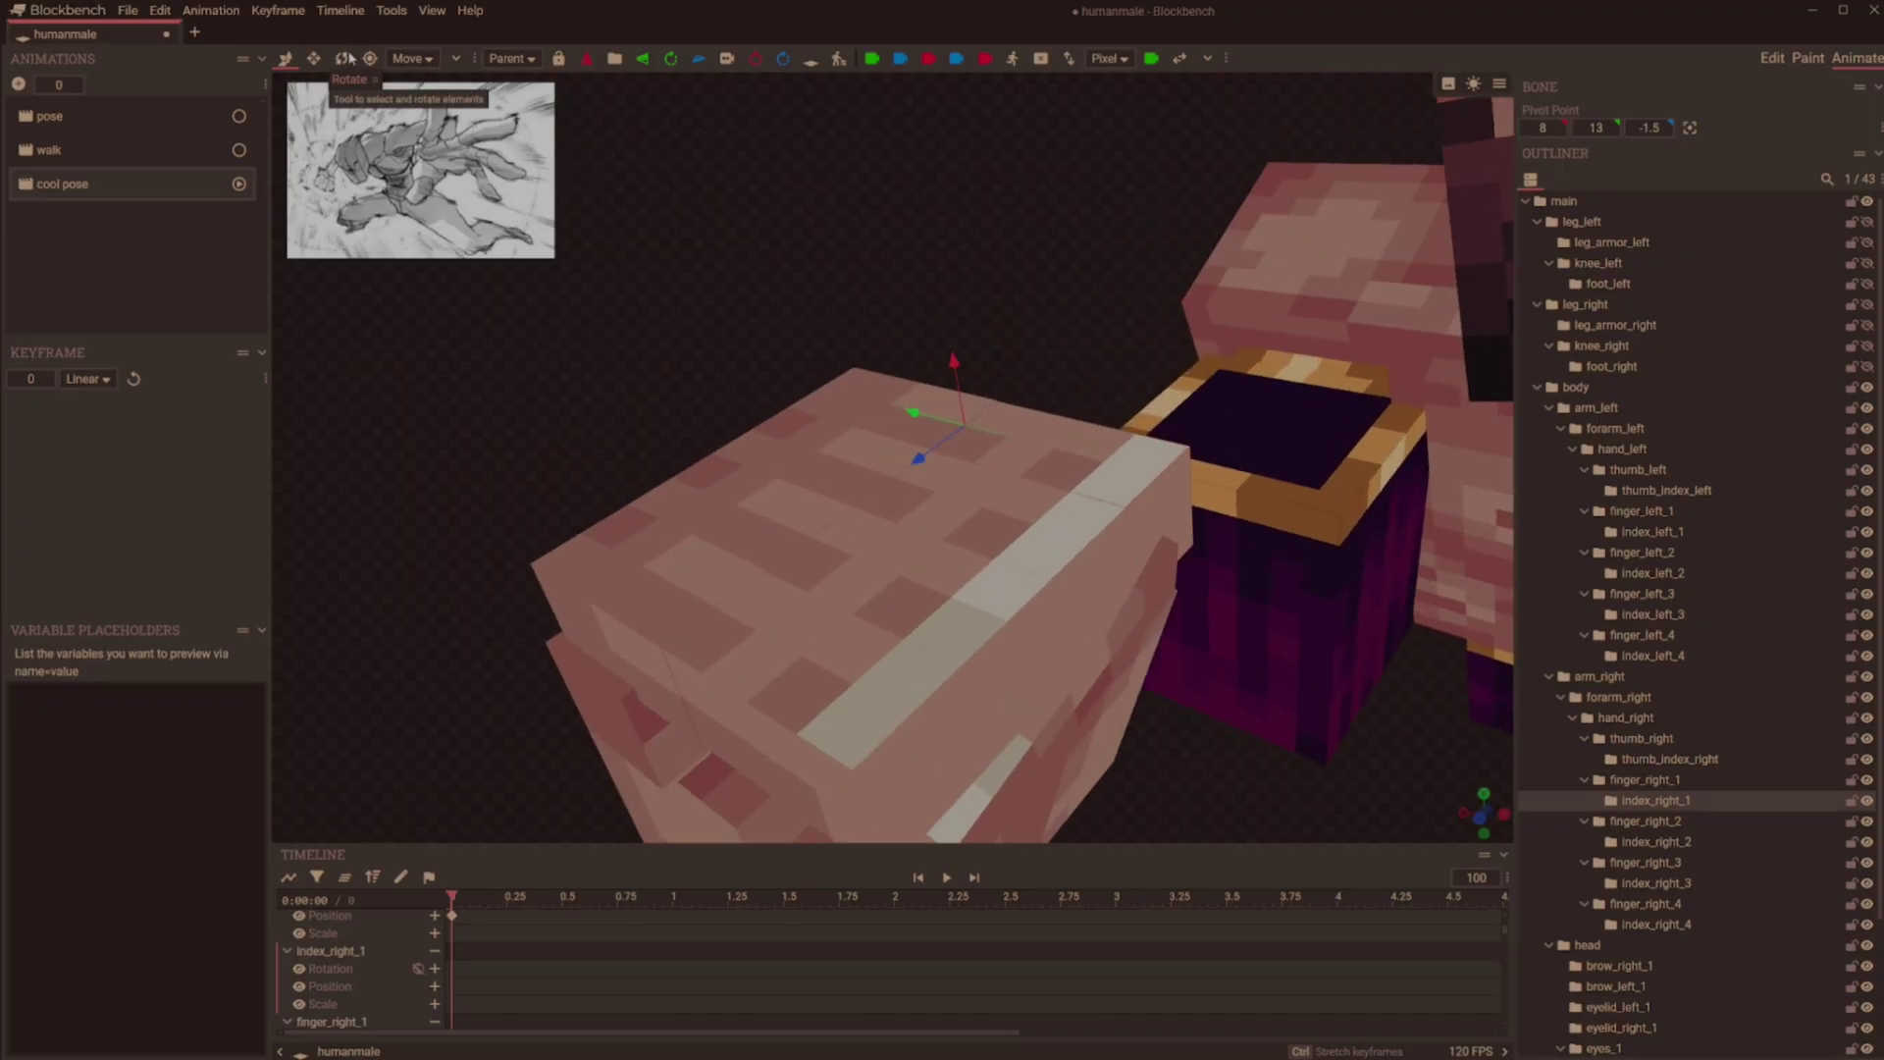
left_click(349, 59)
left_click_drag(520, 250, 601, 263)
left_click(1085, 378)
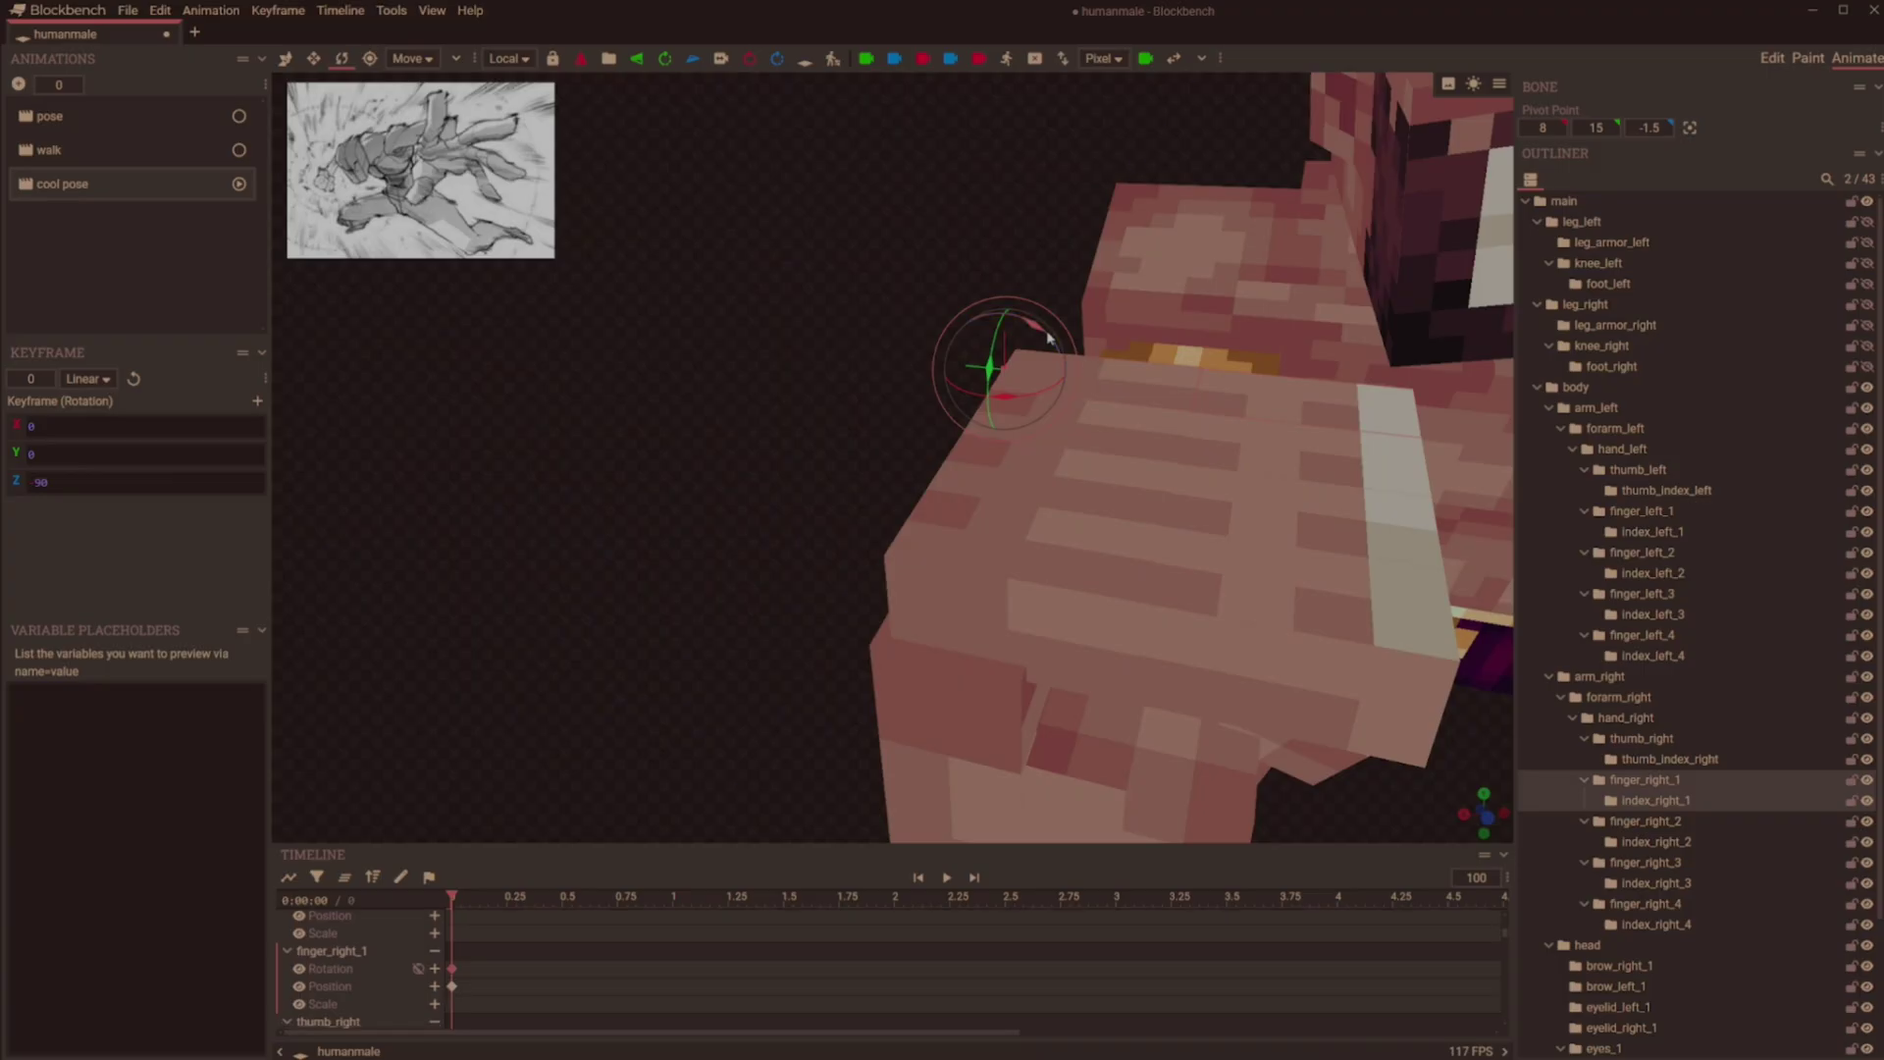
left_click_drag(1047, 335, 1042, 330)
Bend the index_right_1 fingertip inward by keyframing its rotation at -90 on the Z axis.
left_click(1282, 408)
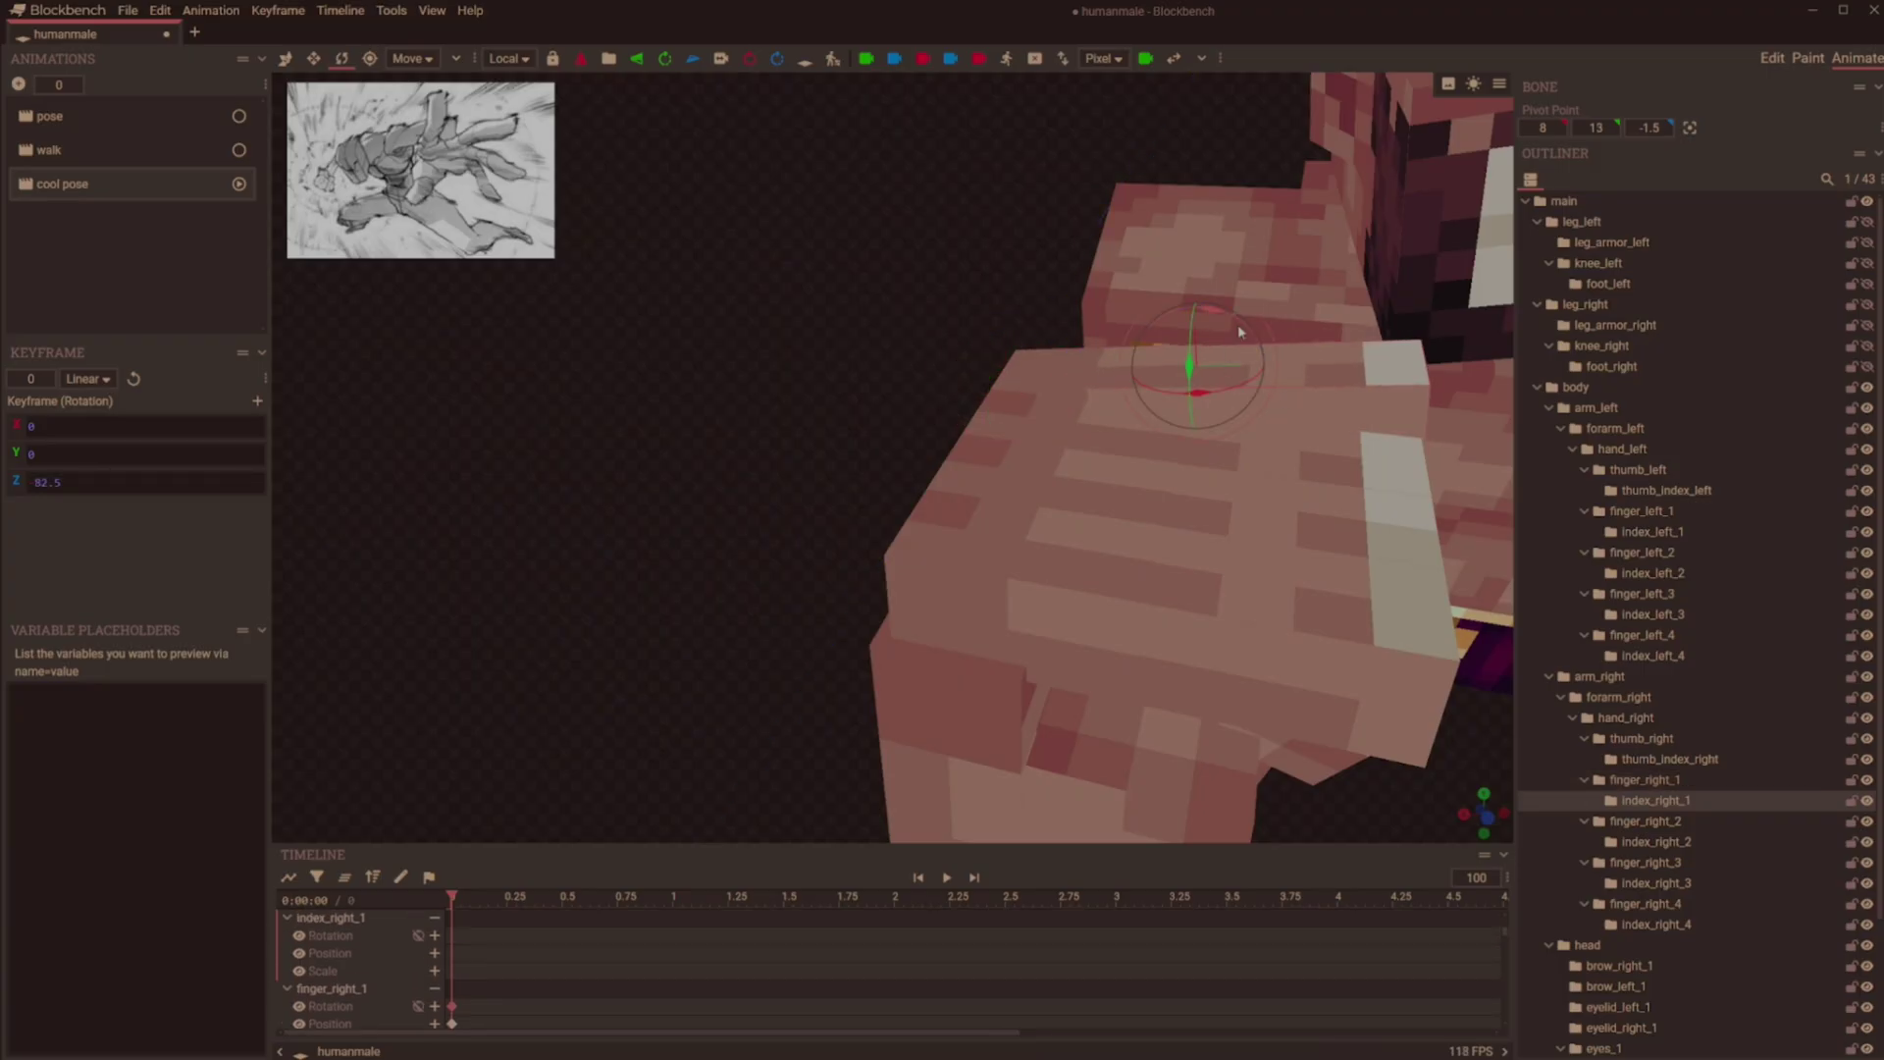
left_click_drag(1239, 324, 1258, 385)
left_click_drag(842, 260, 757, 385)
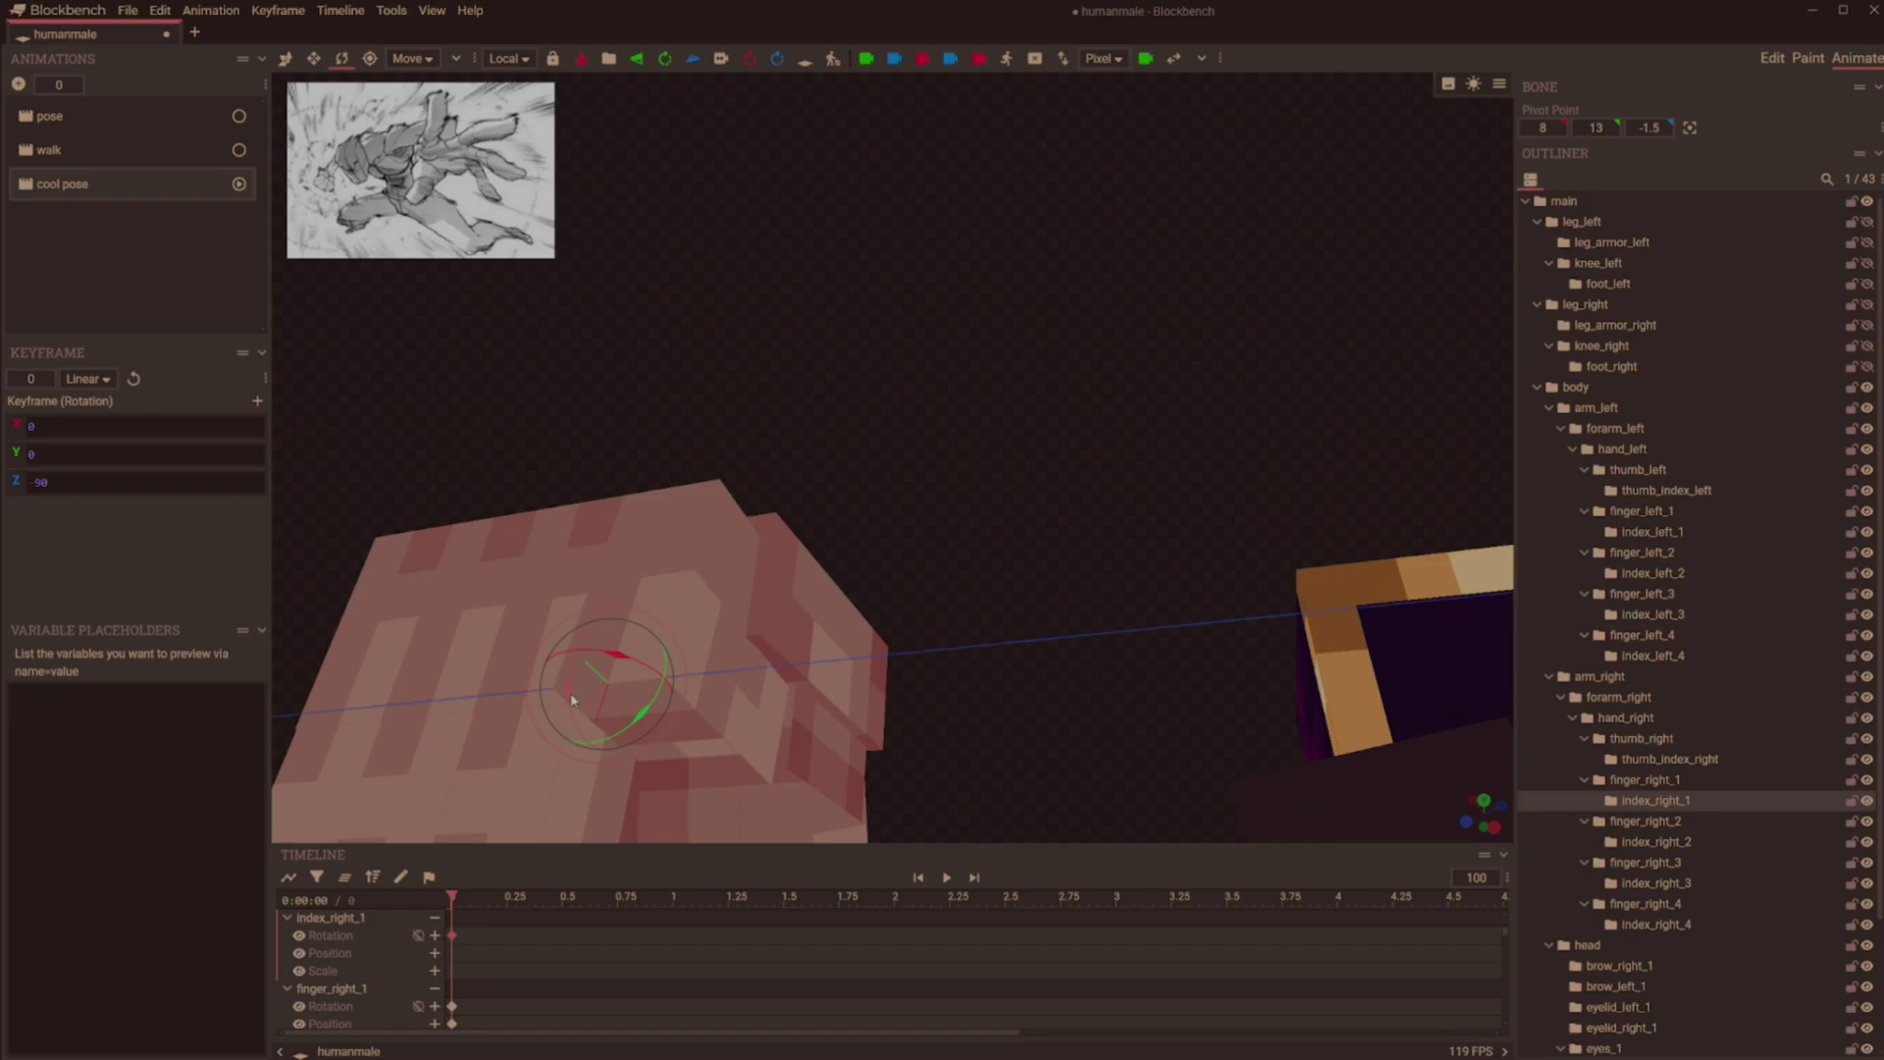
left_click_drag(571, 695, 566, 696)
Rotate the thumb_right bone to -5 on X and -17.5 on Z against the fist.
left_click_drag(904, 525, 888, 605)
left_click(819, 615)
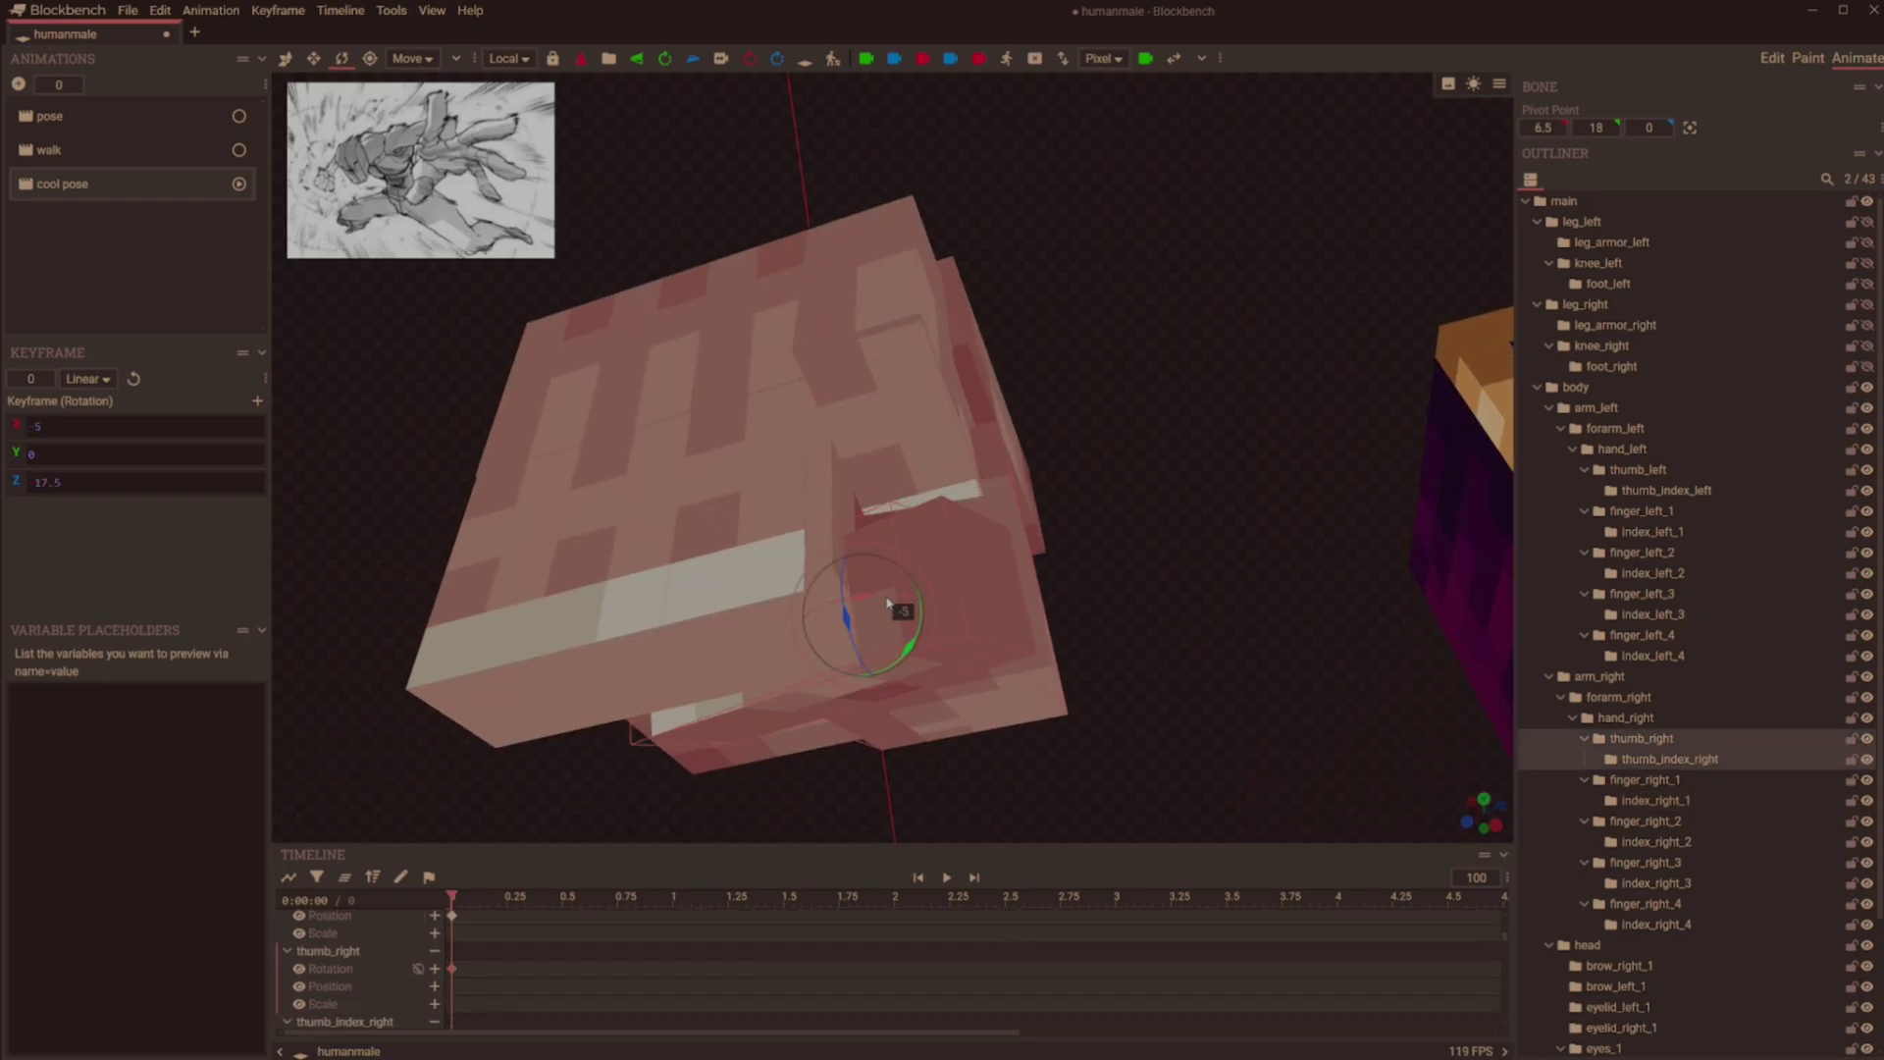
left_click_drag(1085, 503, 1251, 448)
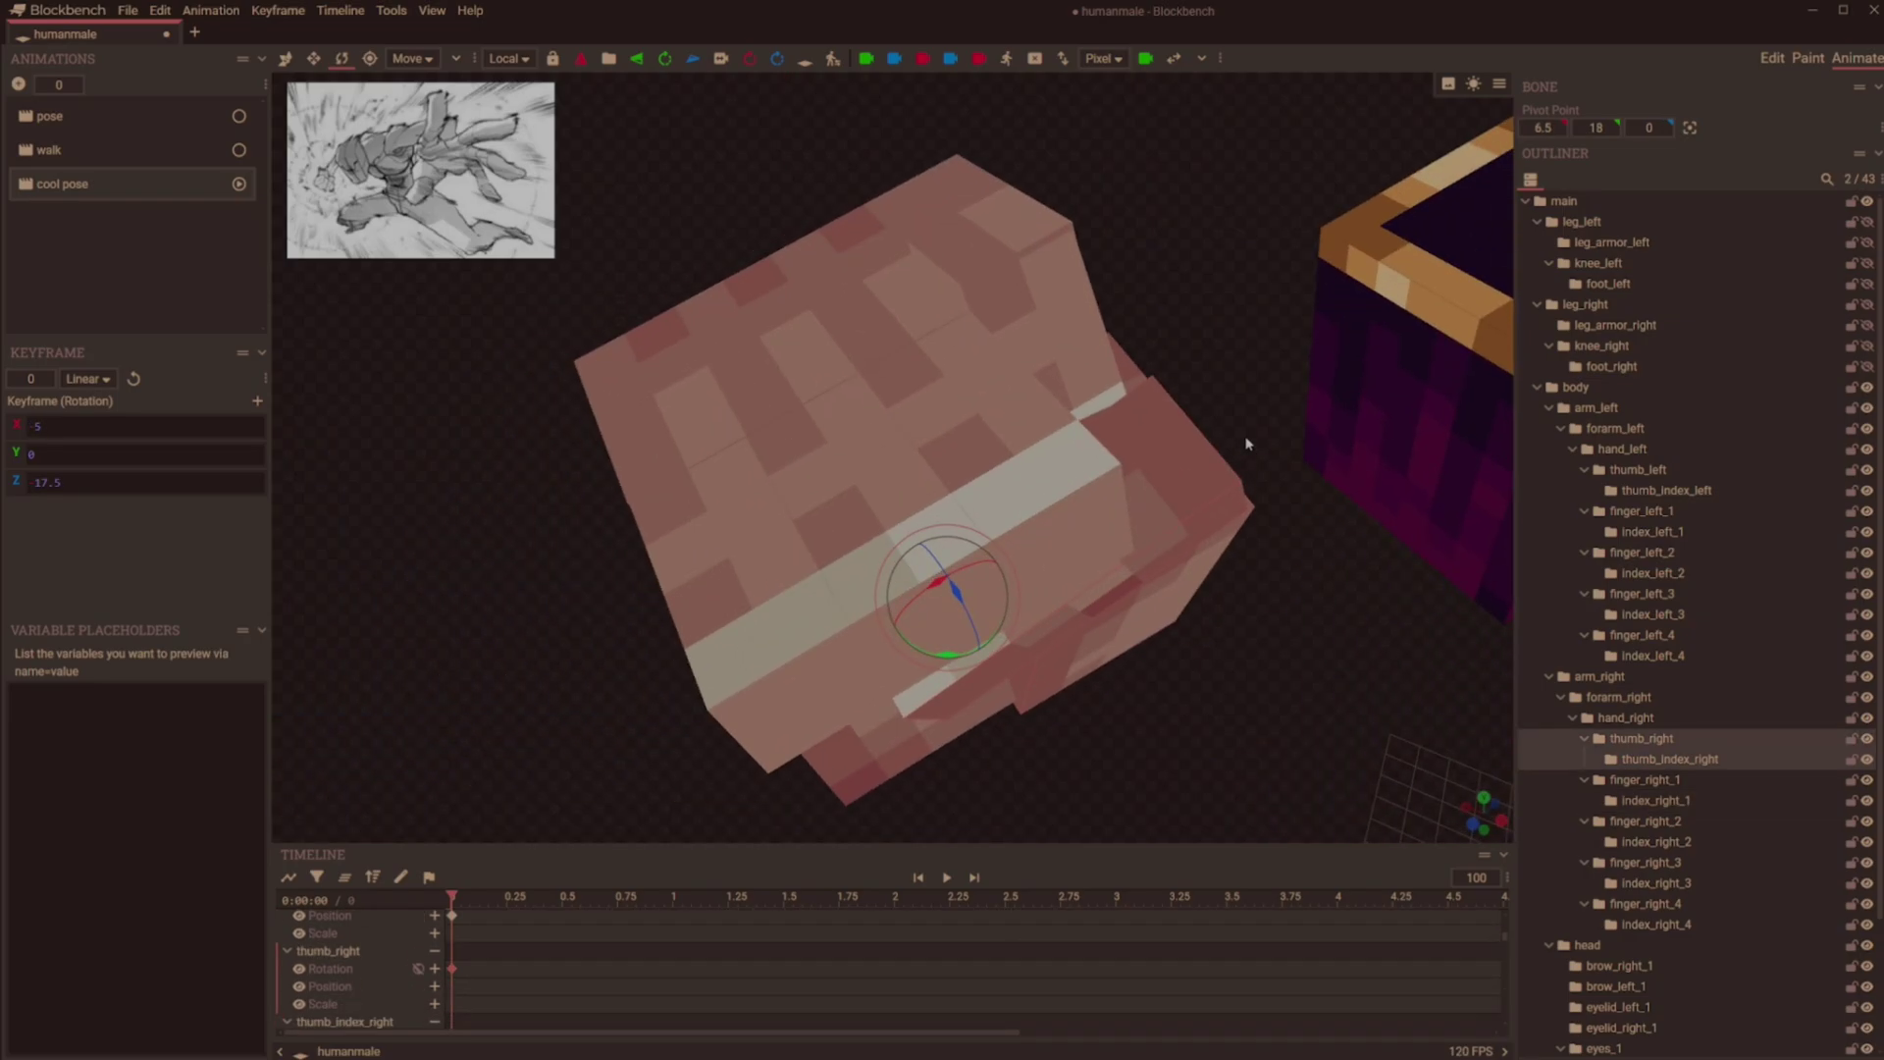
Curl the remaining right-hand fingers into the fist, rotating index_right_2 and the neighbouring fingertip bones.
left_click(946, 441)
left_click_drag(896, 156, 903, 274)
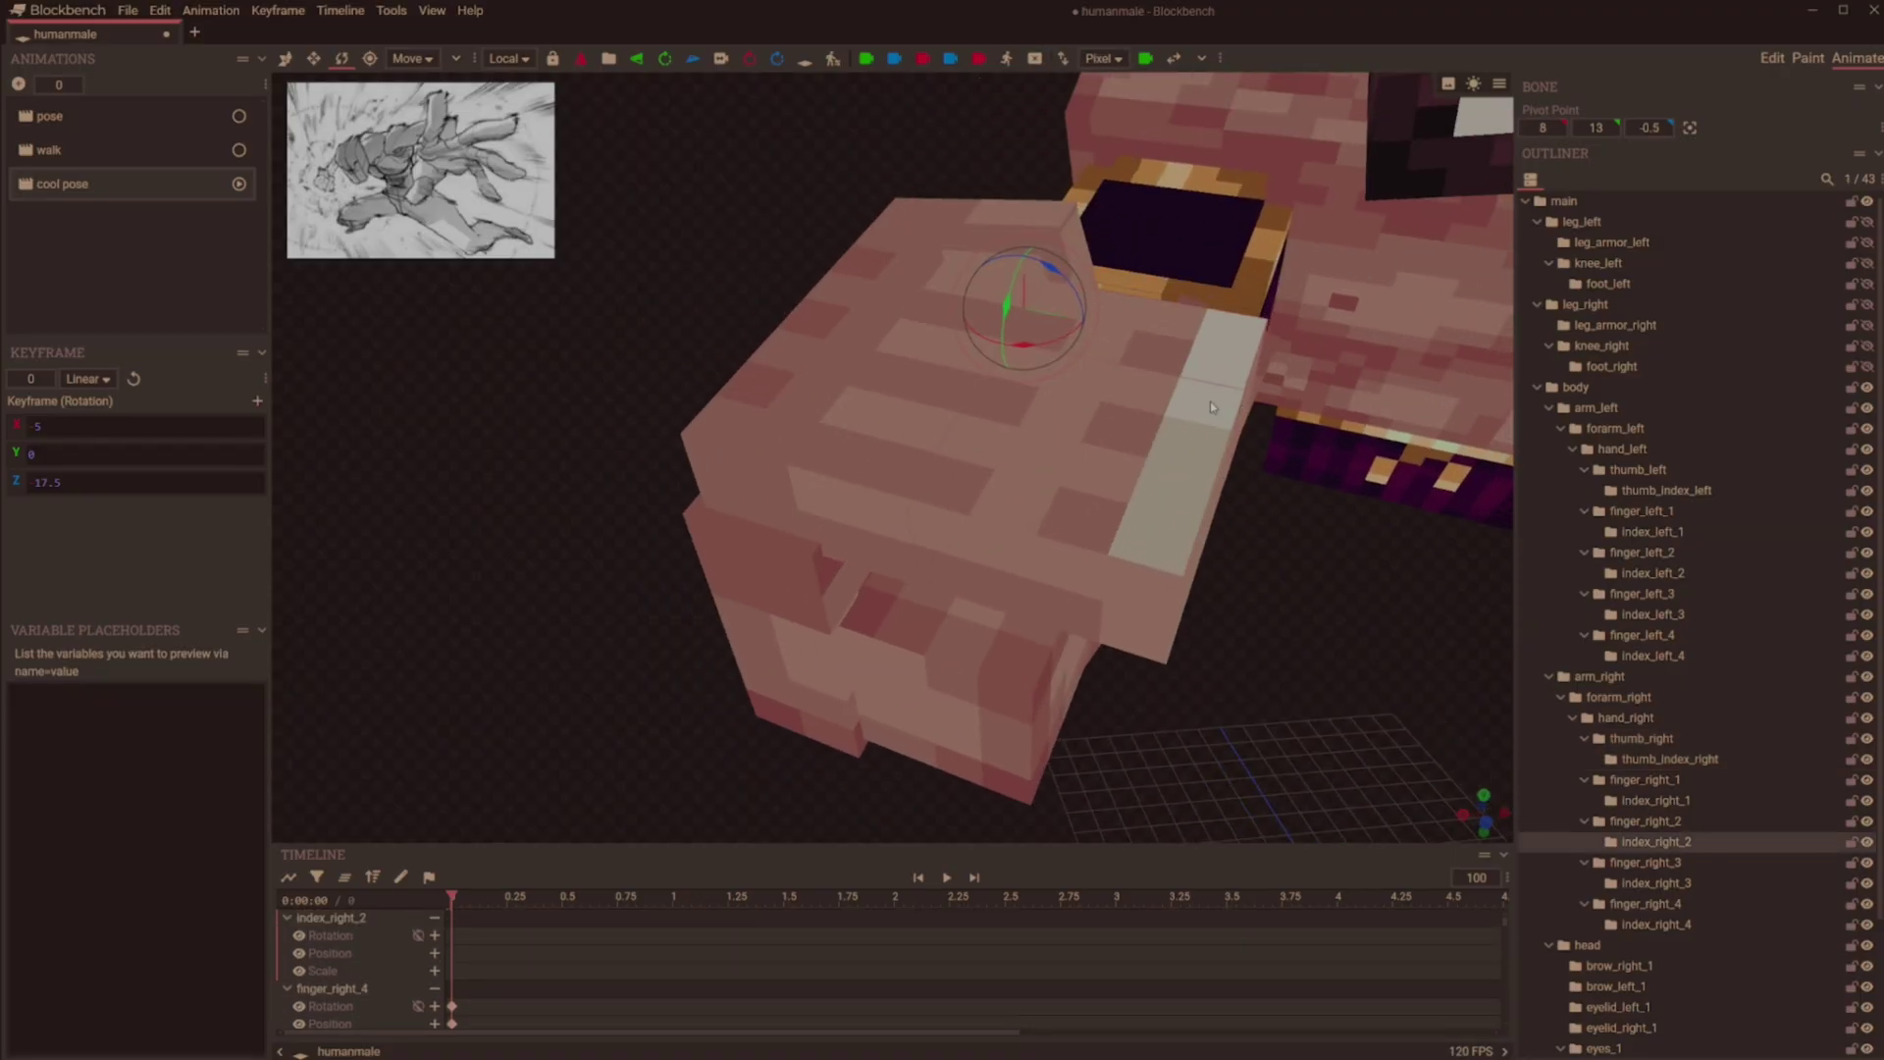
left_click(975, 304)
left_click(1114, 326)
left_click_drag(1053, 282, 1286, 677)
left_click(917, 371)
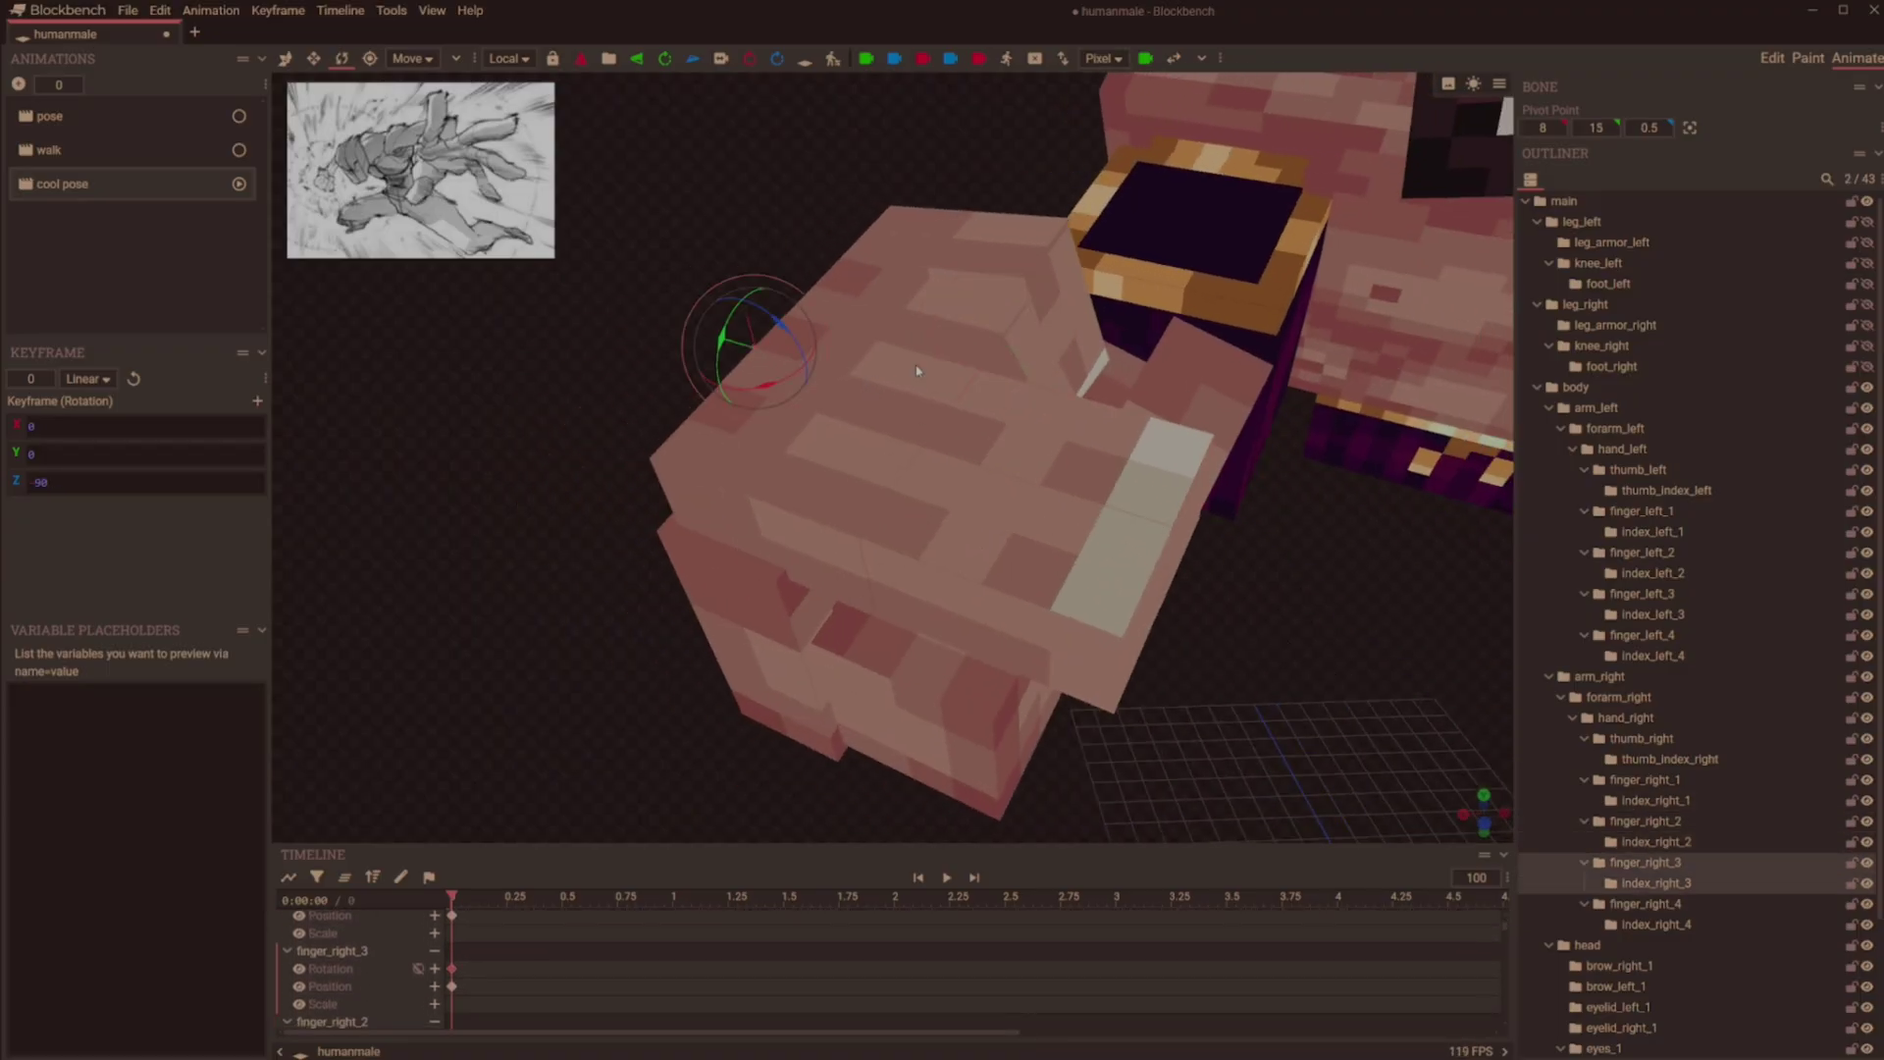
left_click(964, 404)
left_click_drag(984, 382, 892, 399)
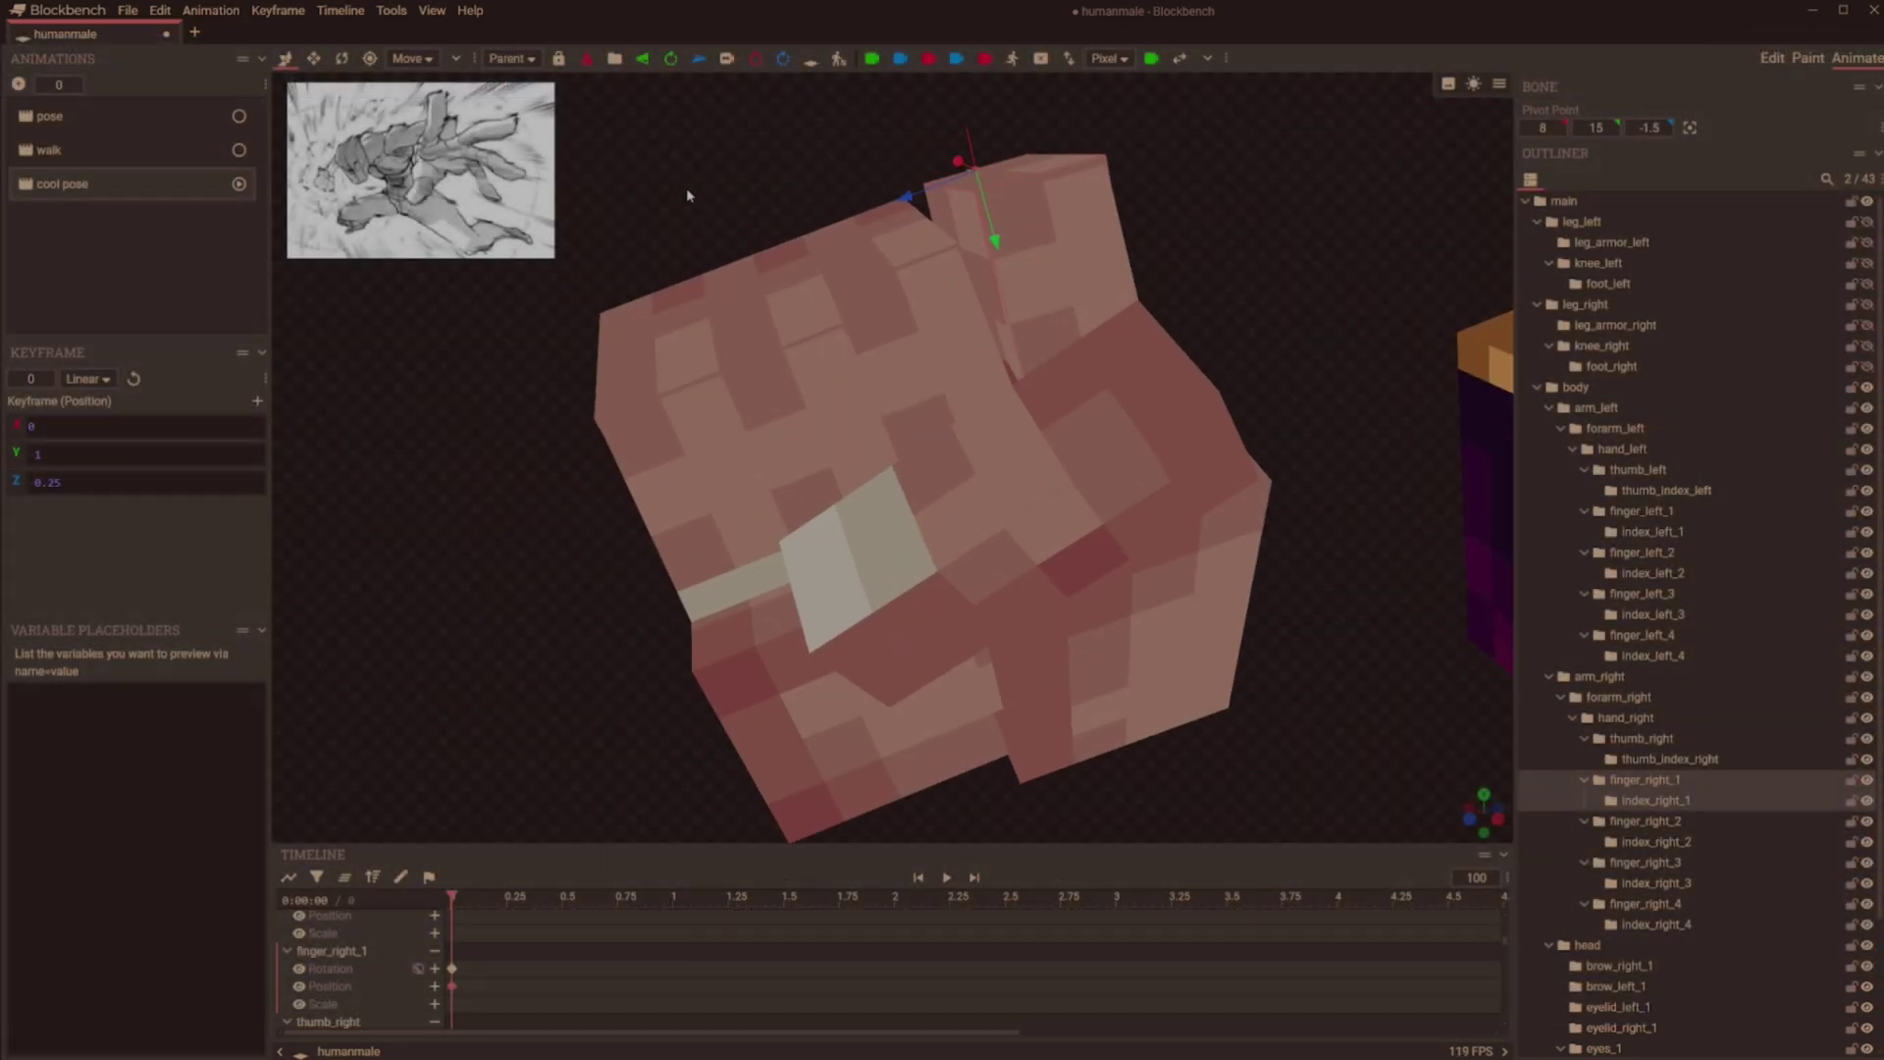
Stagger the knuckles by positioning finger_right_3 at Y -1, Z 0.1 and finger_right_4 at Y -0.65, Z 0.25.
left_click(704, 361)
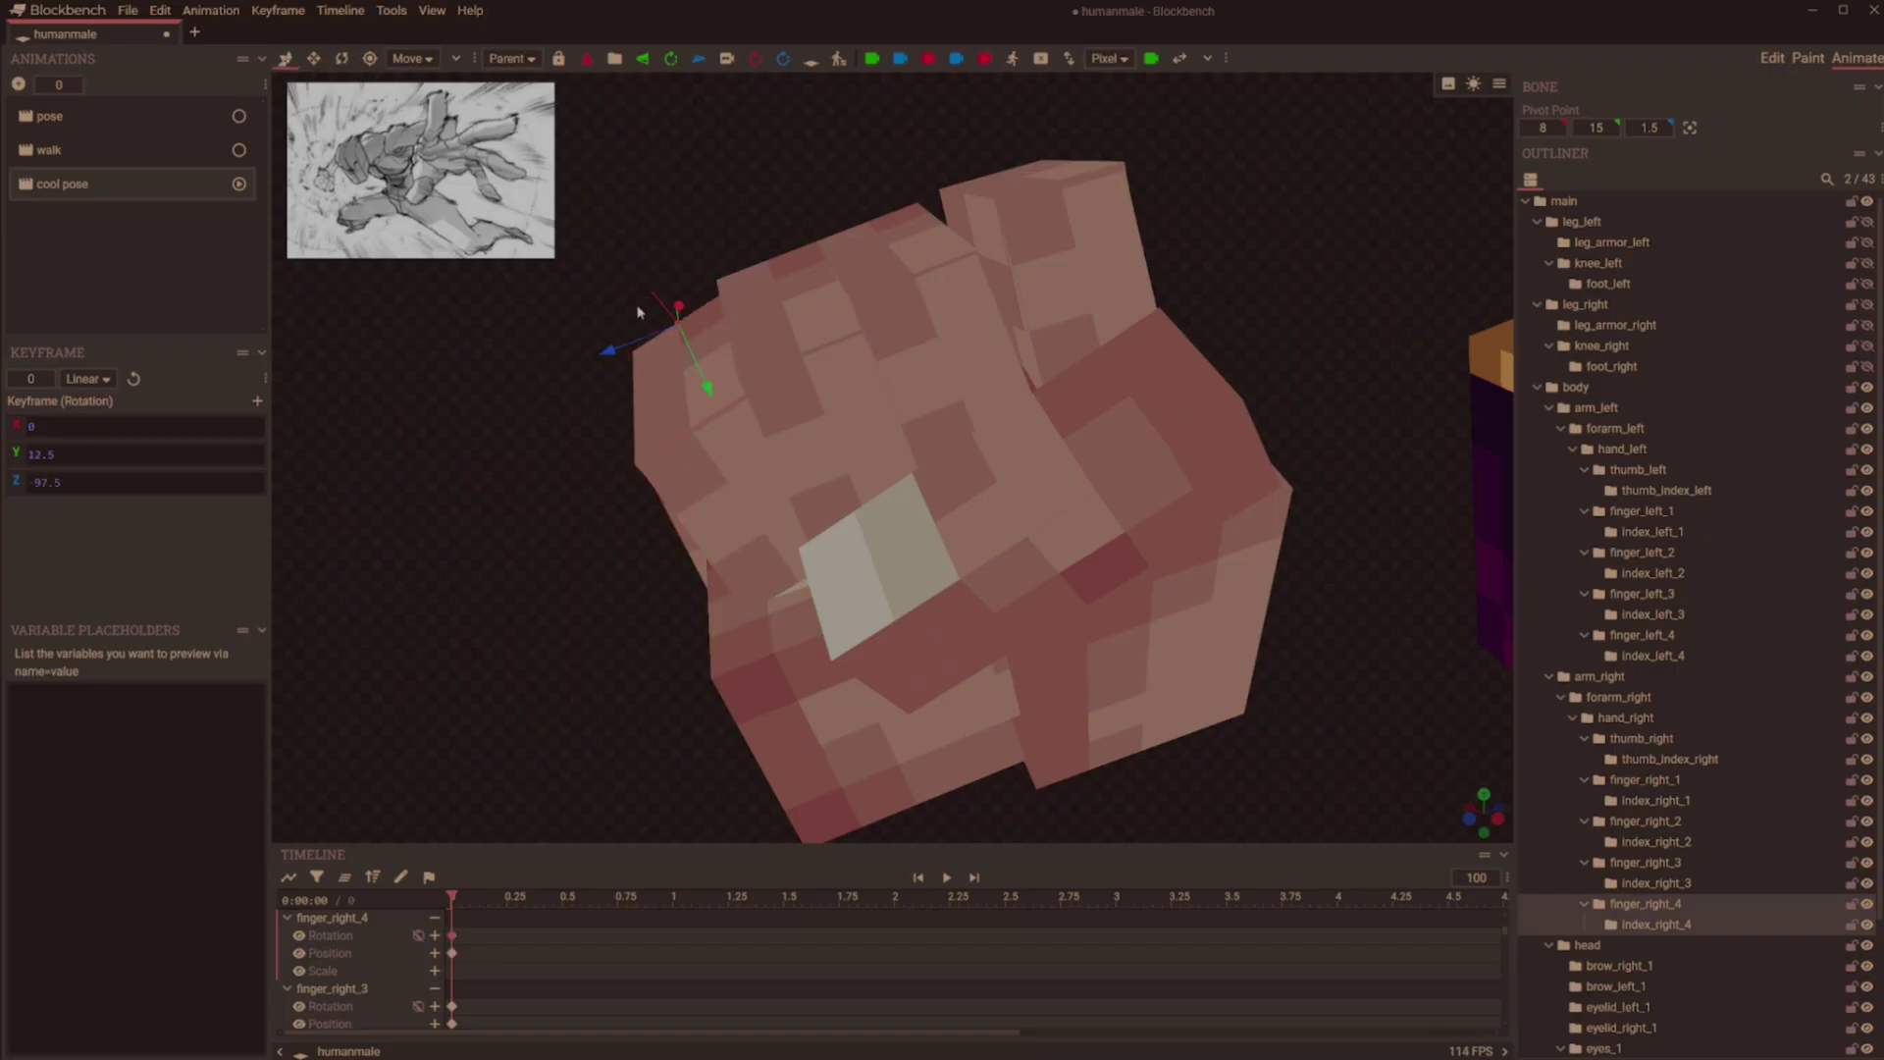
left_click(770, 288)
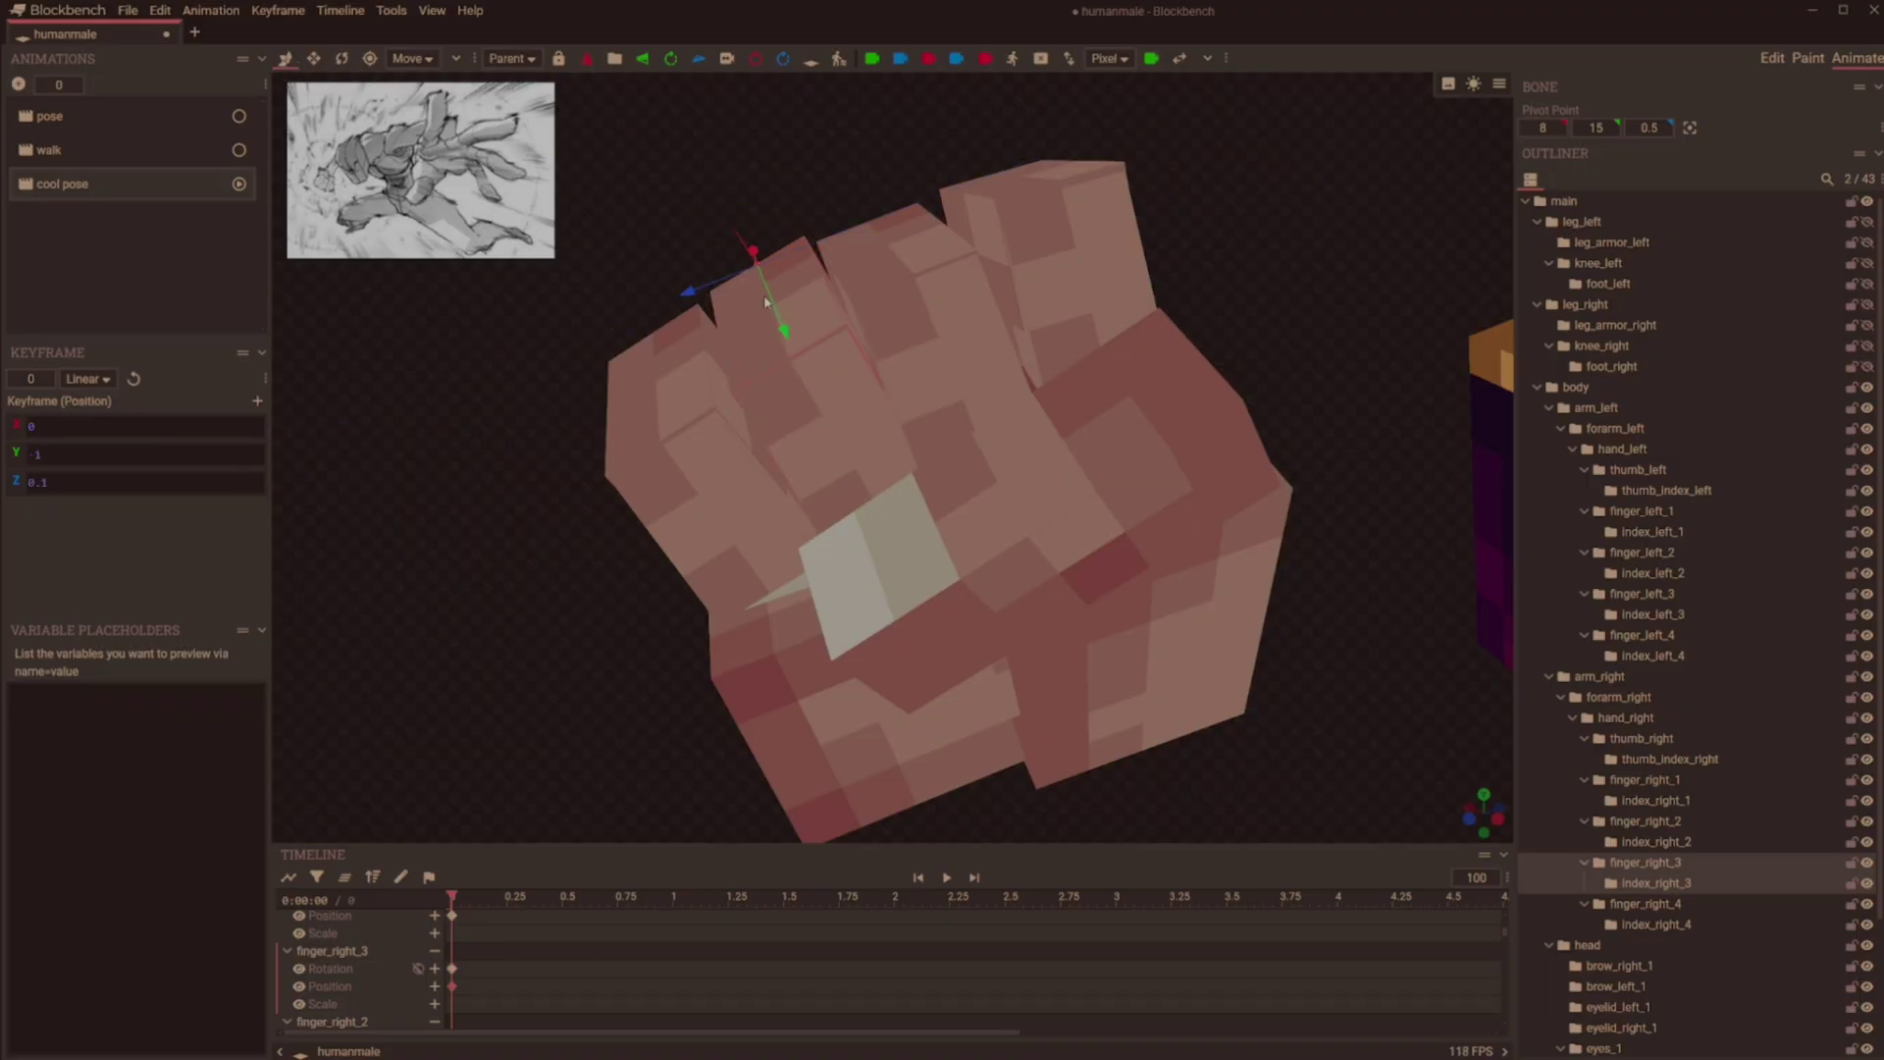
left_click(665, 372)
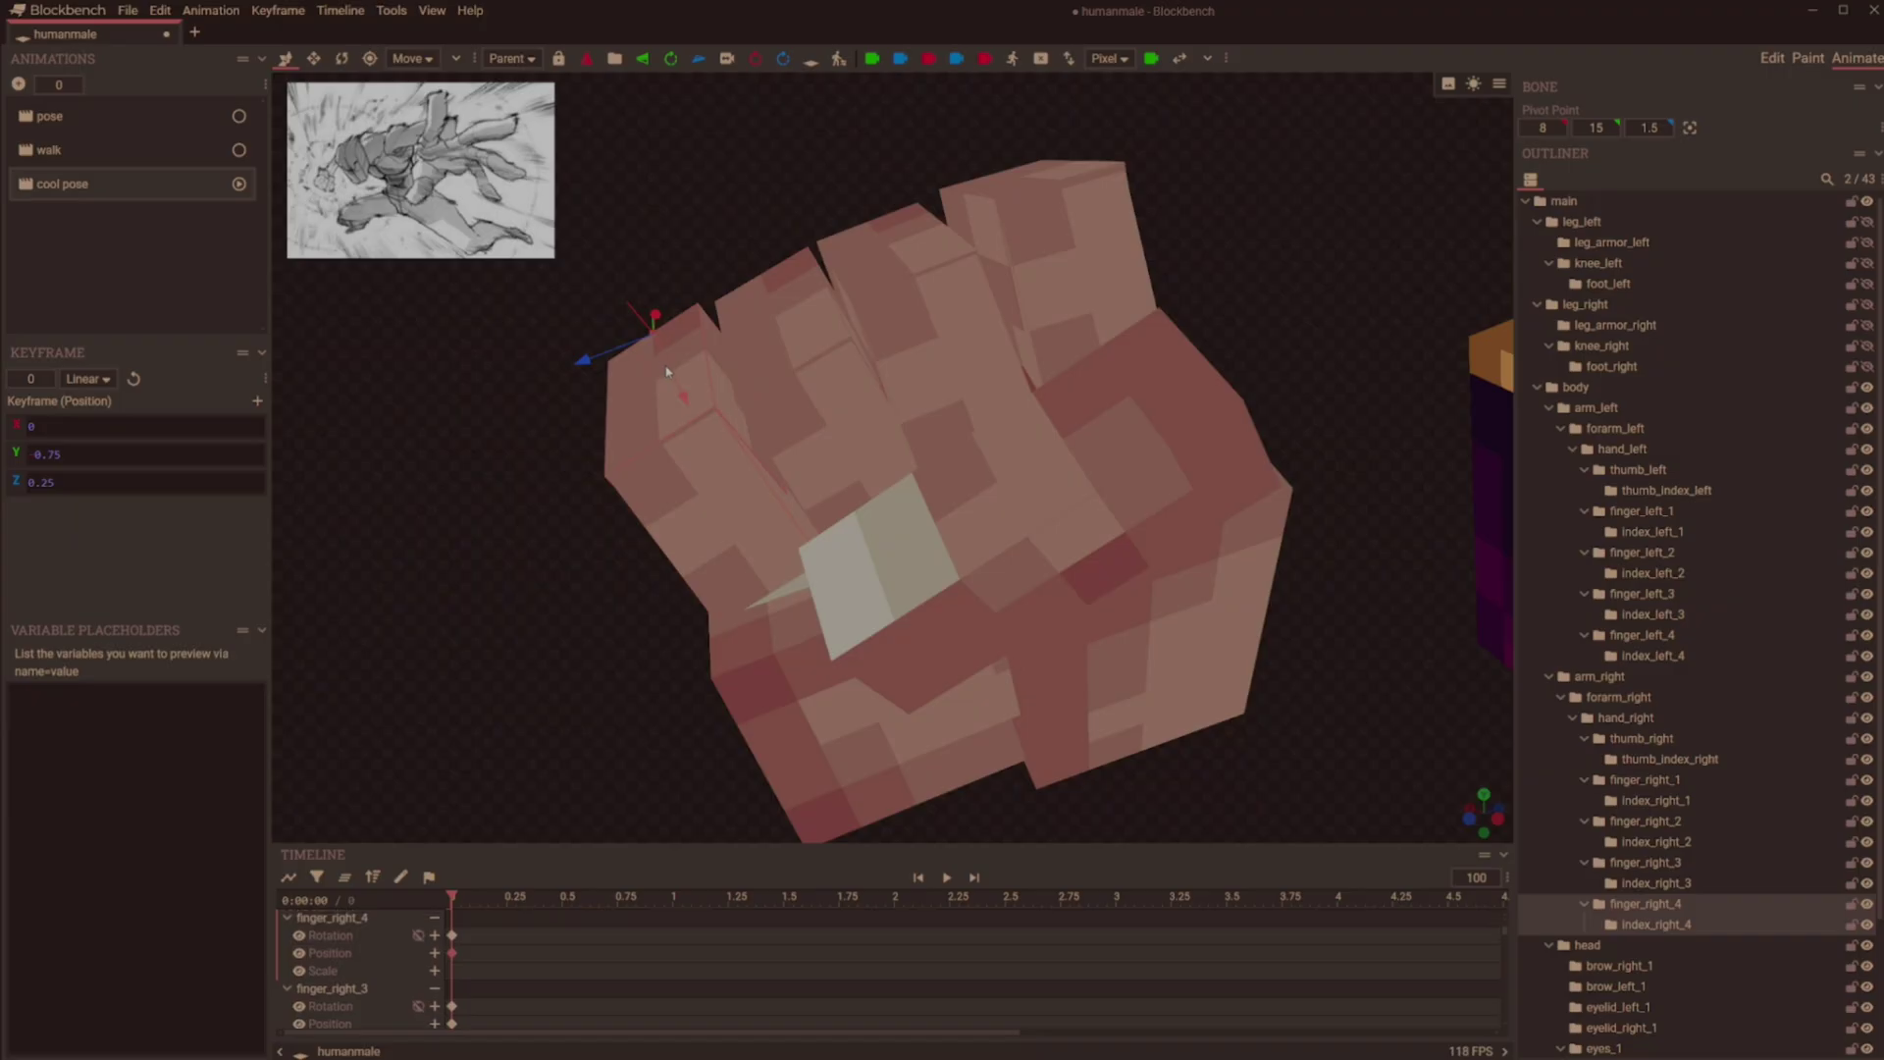
left_click_drag(679, 383, 696, 395)
Rotate the thumb_right bone to about -12.5 on the Z axis to fit the closed fist.
left_click_drag(557, 533, 711, 564)
scroll(599, 511, "down", 6)
scroll(711, 564, "up", 4)
left_click(1074, 497)
left_click_drag(1064, 648, 648, 332)
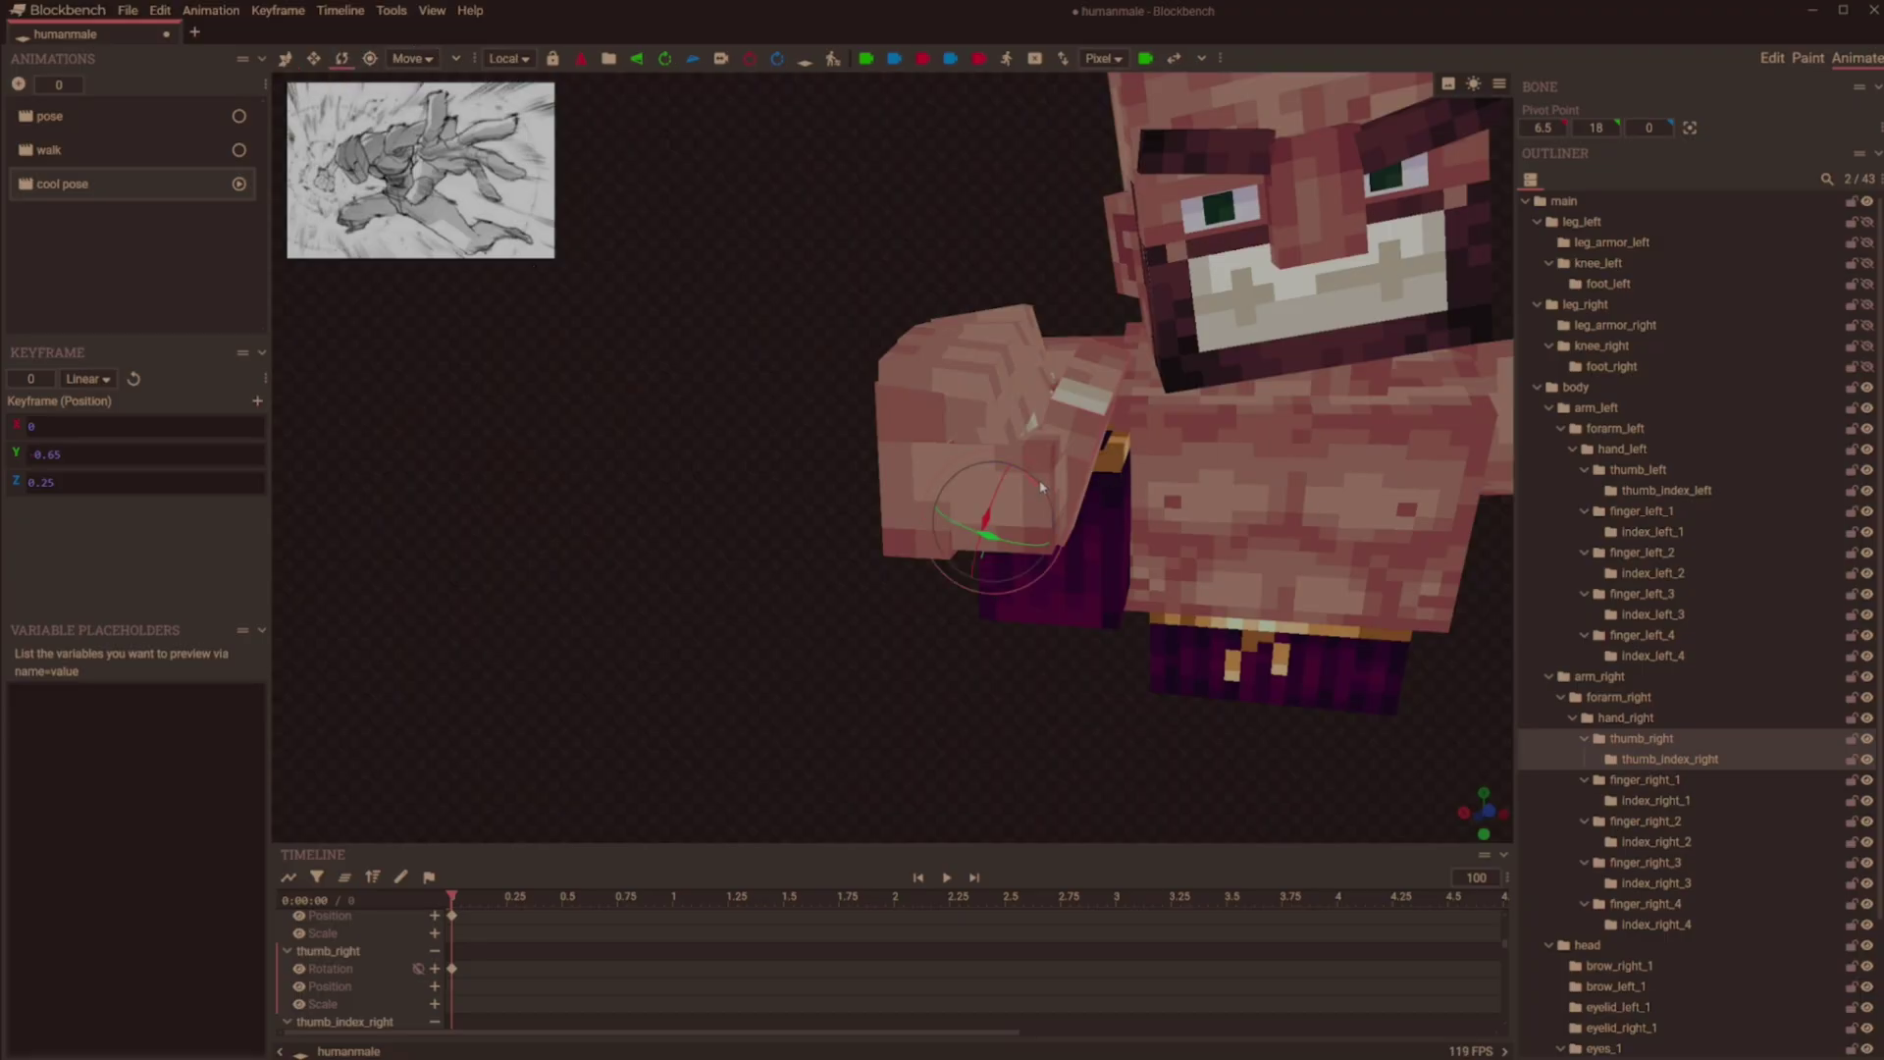
left_click_drag(1038, 483, 939, 646)
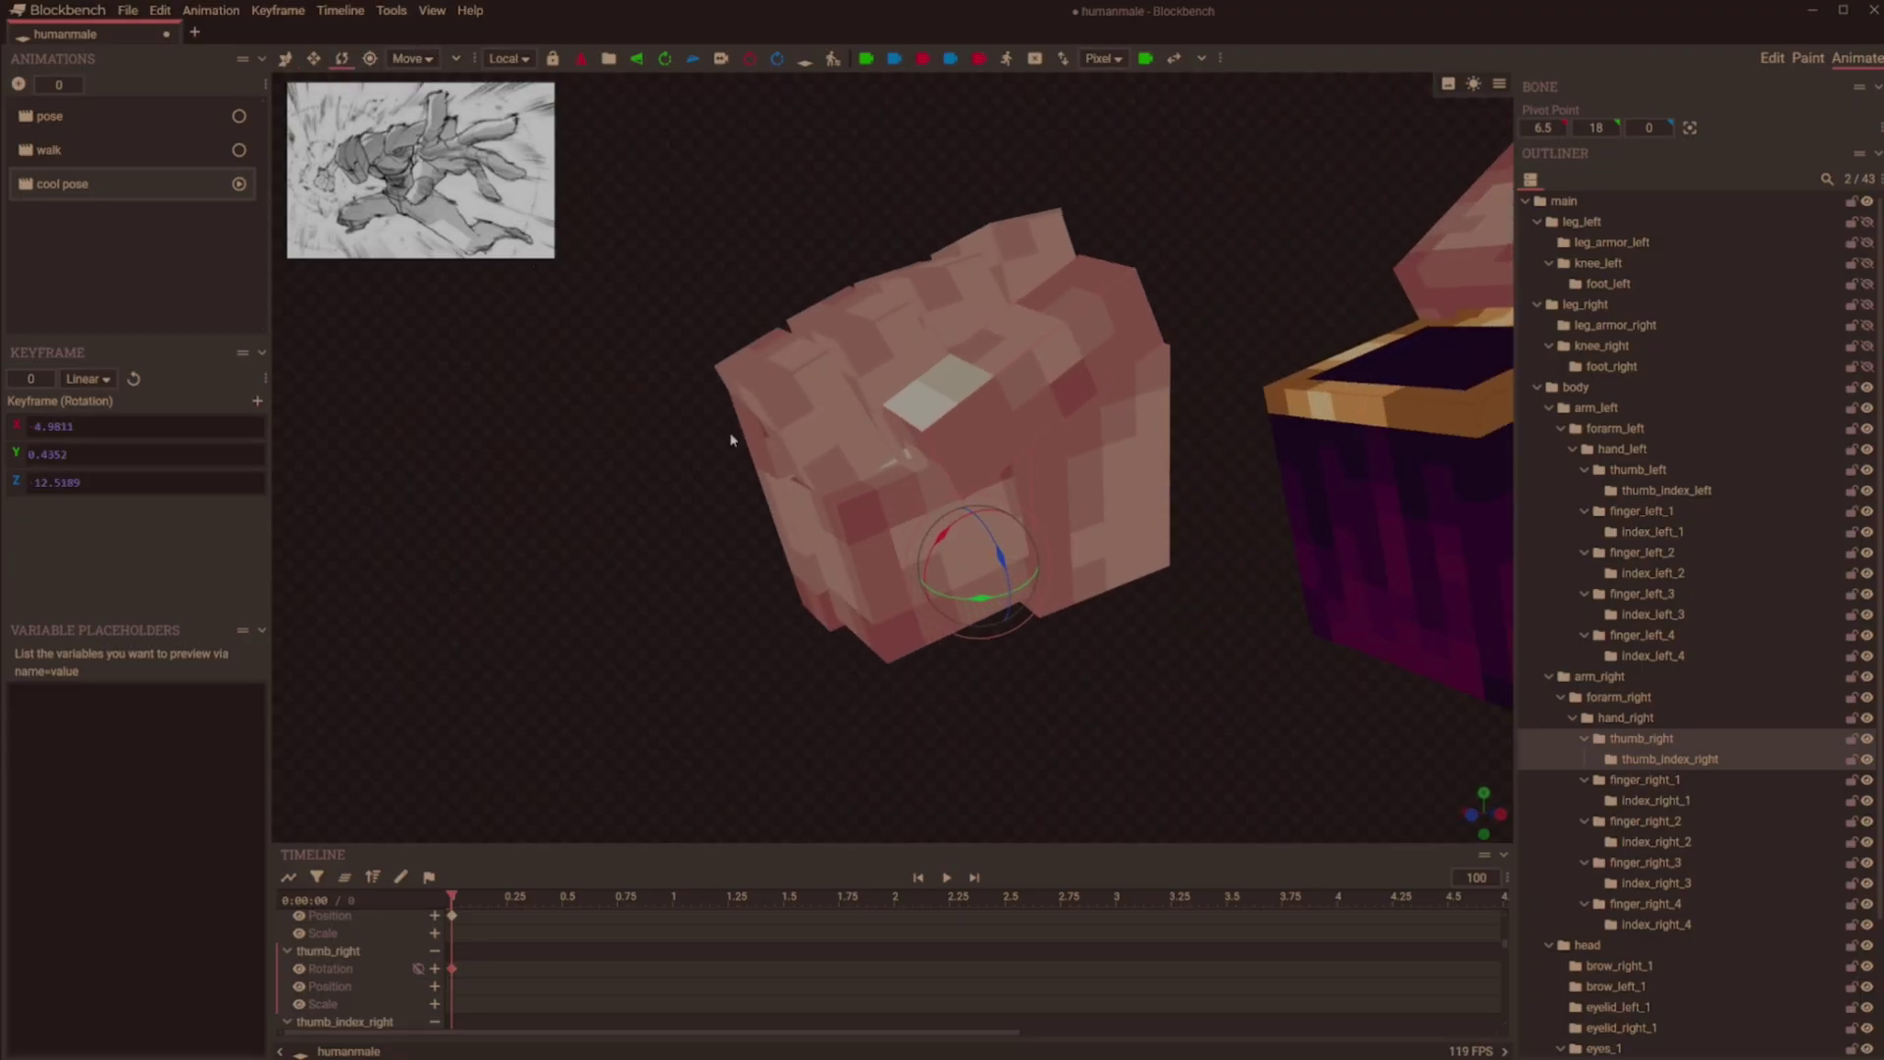